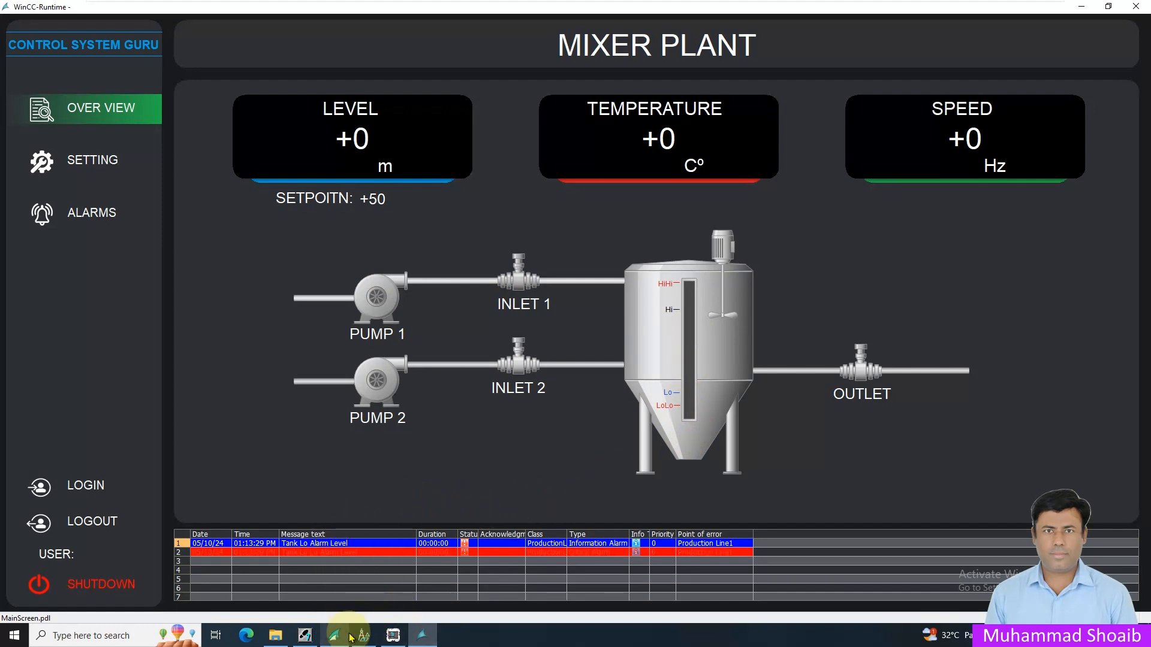
- Switch to the S7-PLCSIM simulator and turn on bits 0 and 4 of input byte IB 0
click(393, 635)
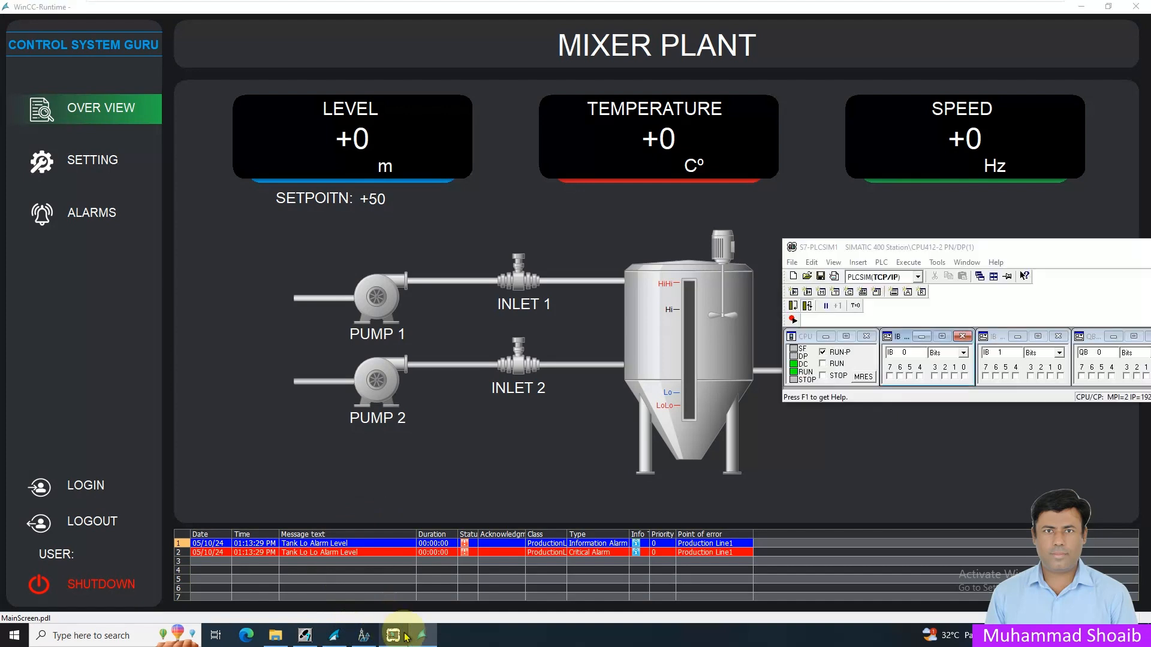
click(964, 376)
click(920, 376)
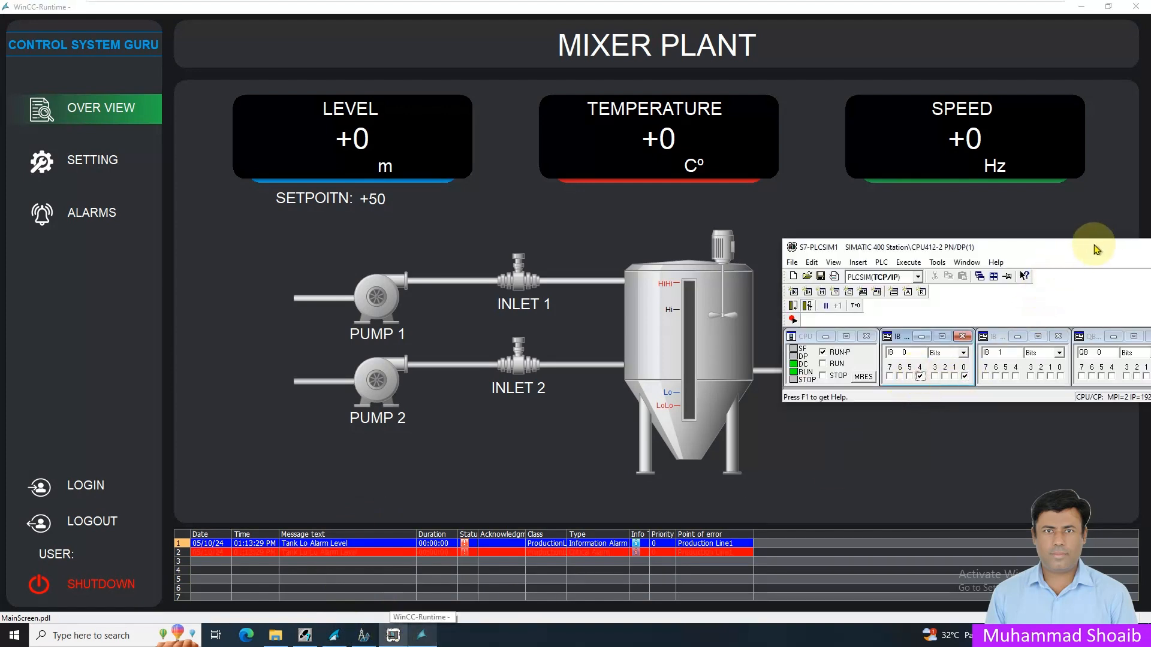
drag(1093, 247, 1046, 250)
click(1120, 249)
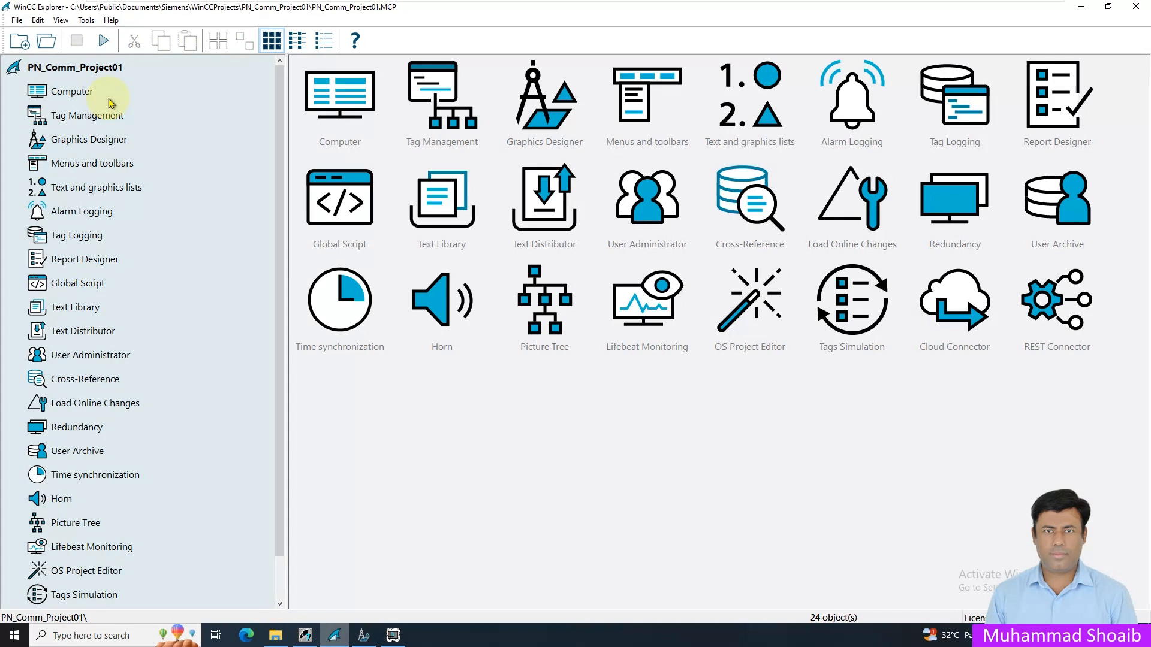
- Check in the computer's startup properties whether Alarm Logging Runtime is enabled, leaving the settings unchanged
right_click(61, 93)
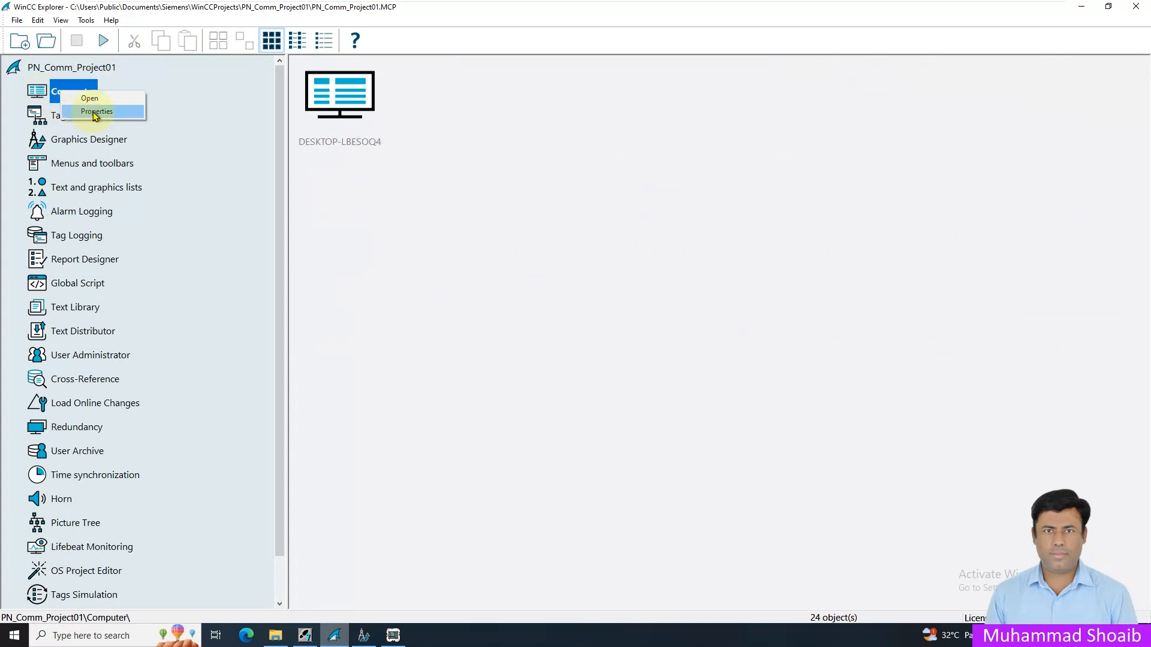
click(96, 111)
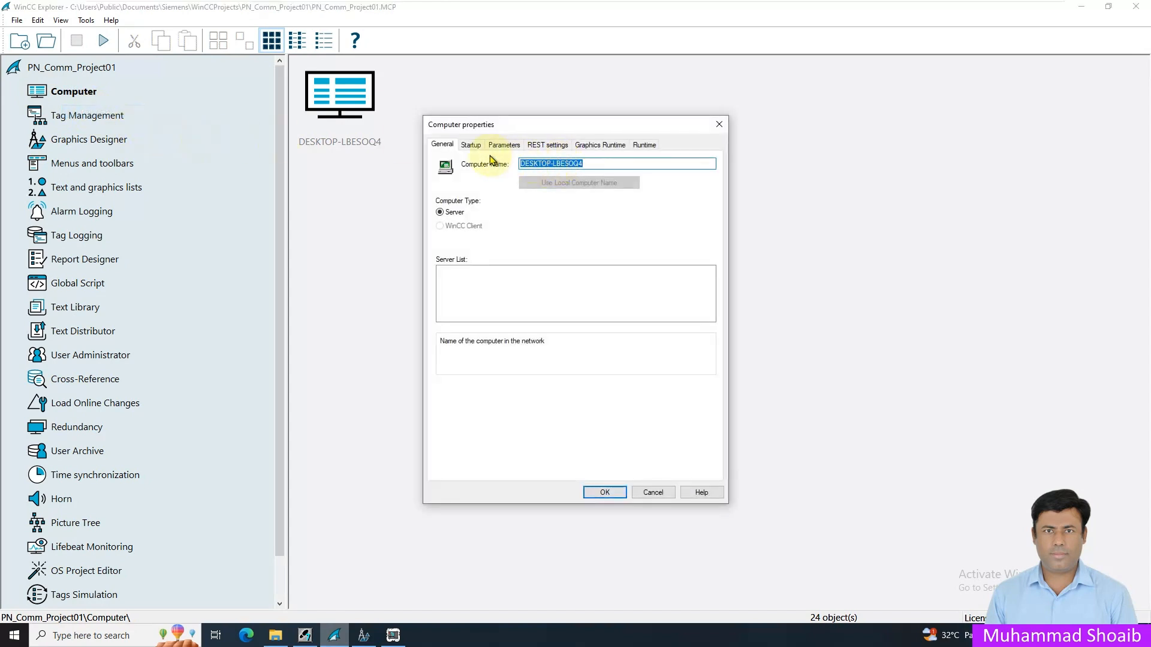
click(469, 146)
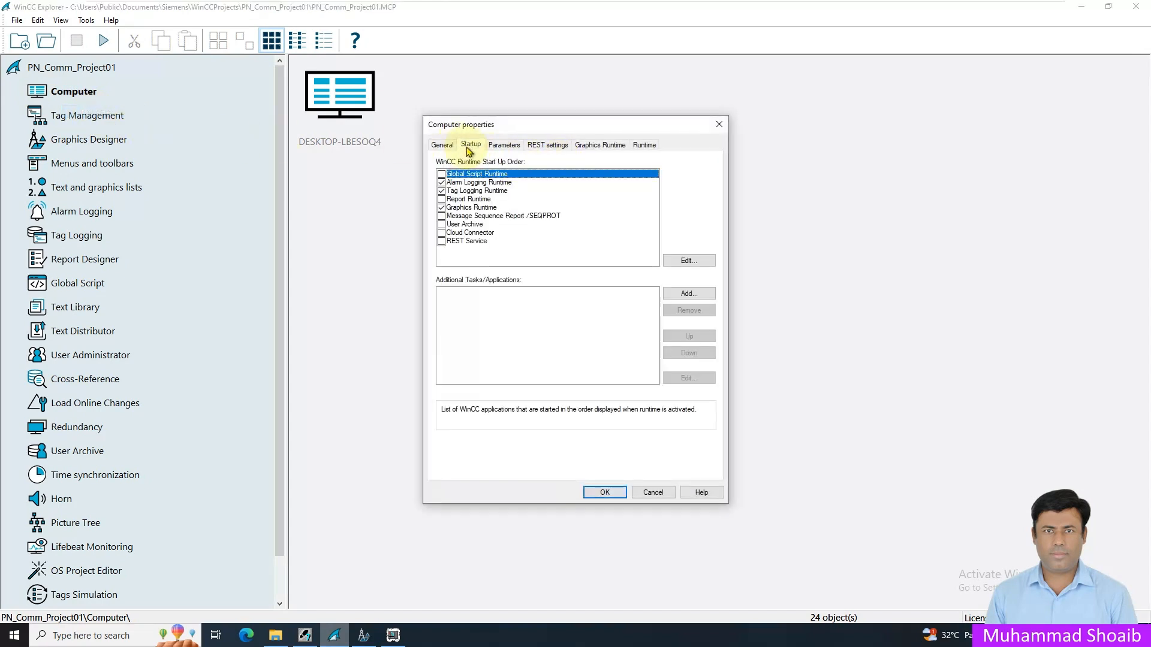
click(467, 184)
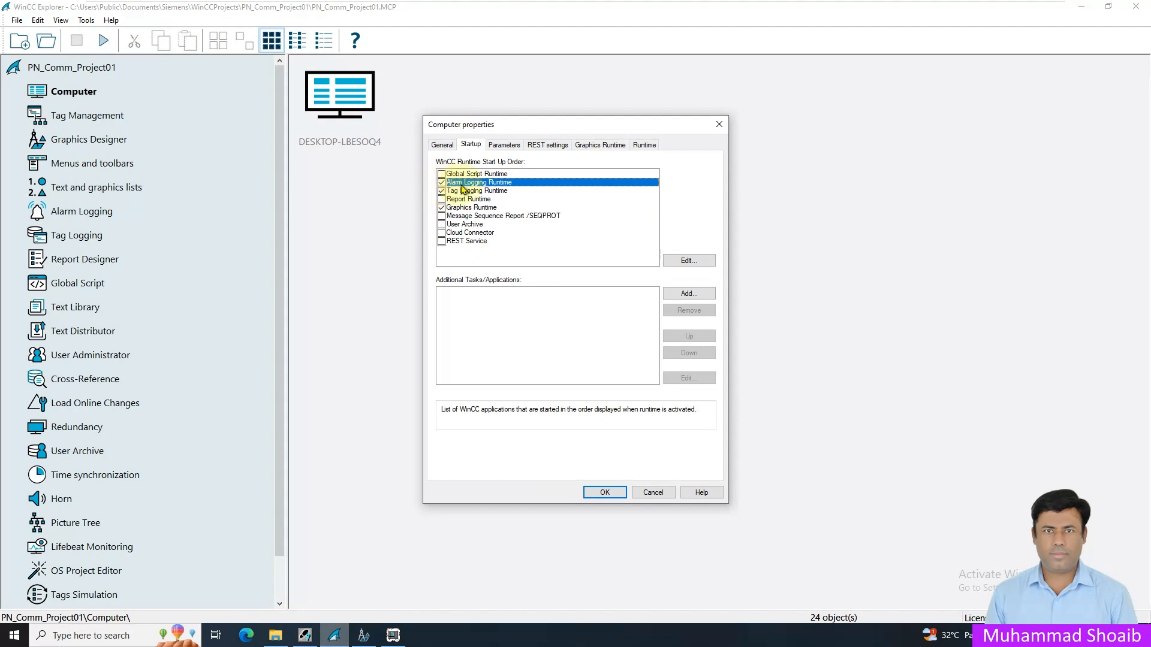
click(649, 492)
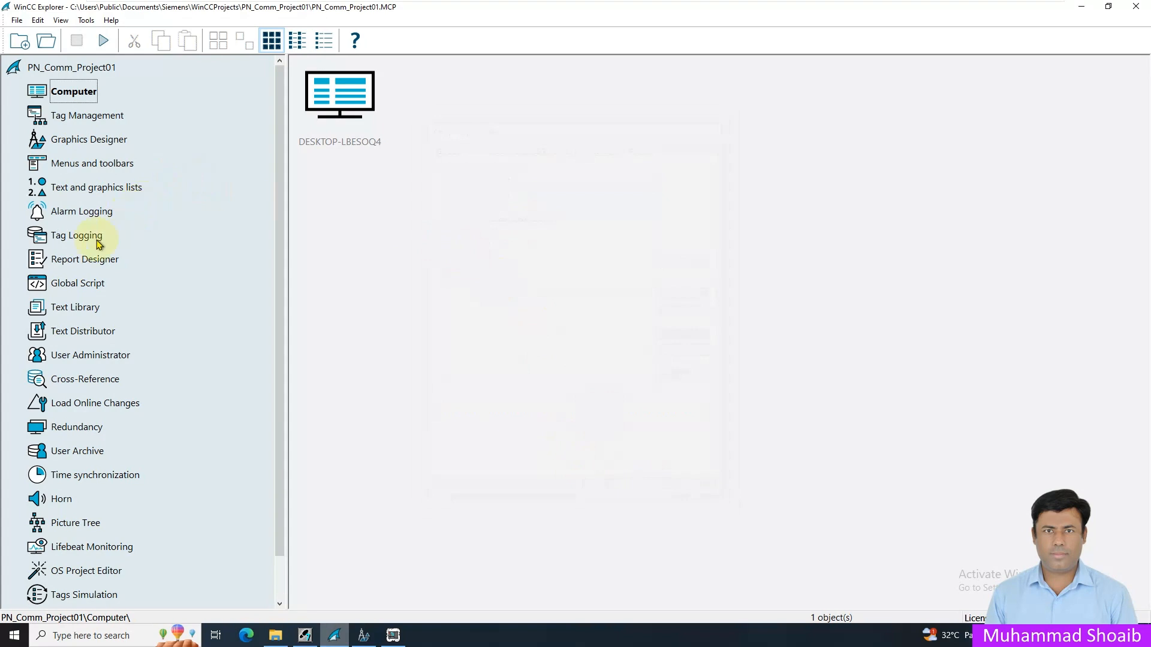
- Open the project's Alarm Logging editor
click(80, 96)
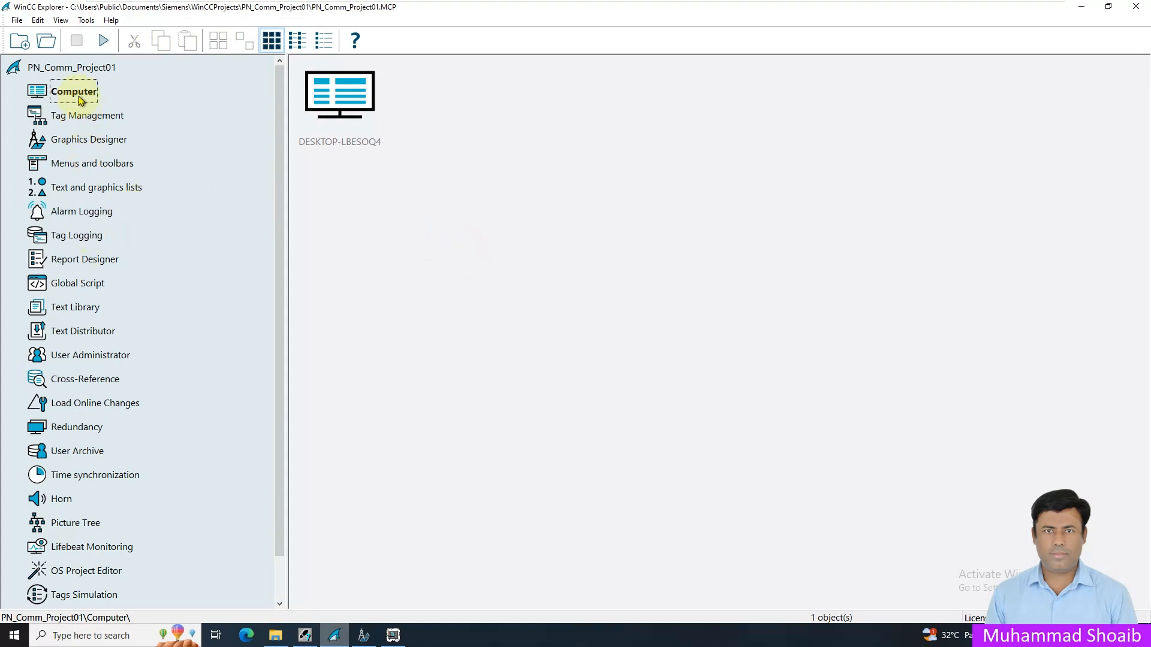
click(96, 215)
right_click(109, 215)
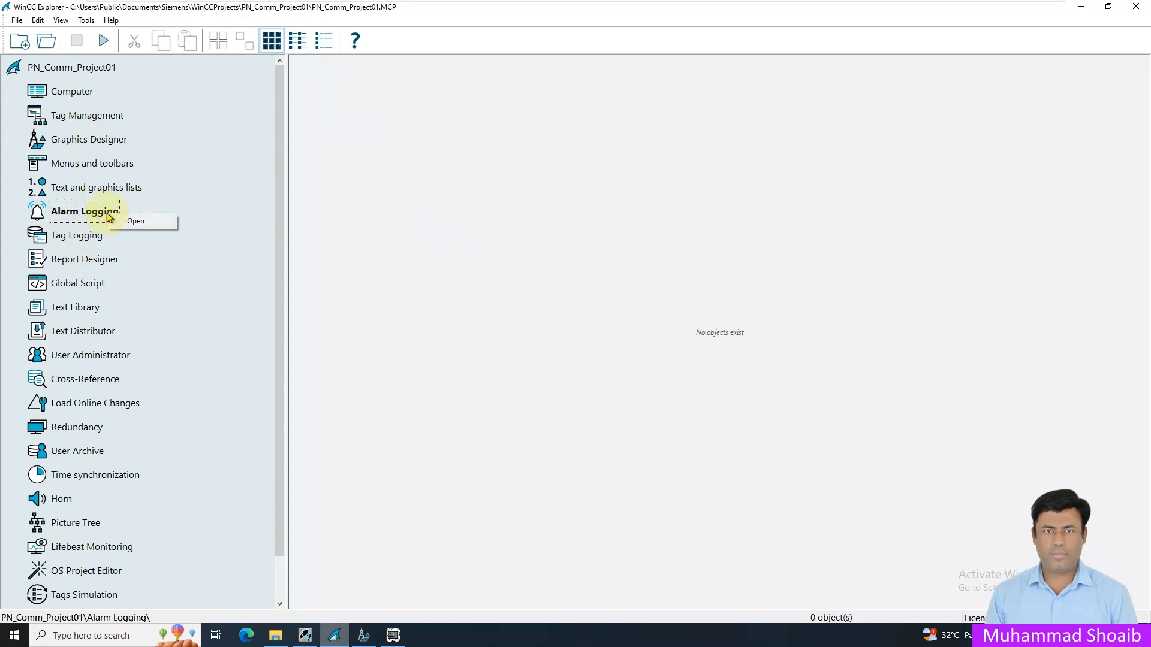
click(135, 221)
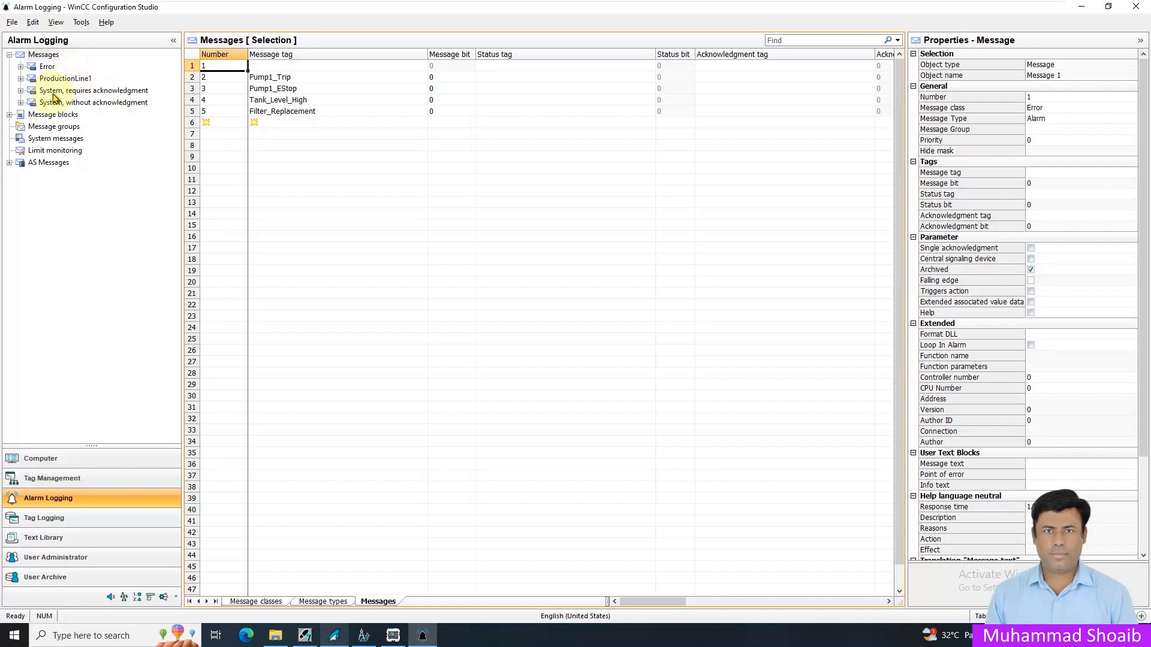
- View the full message list and the commands available for creating a message class
click(41, 54)
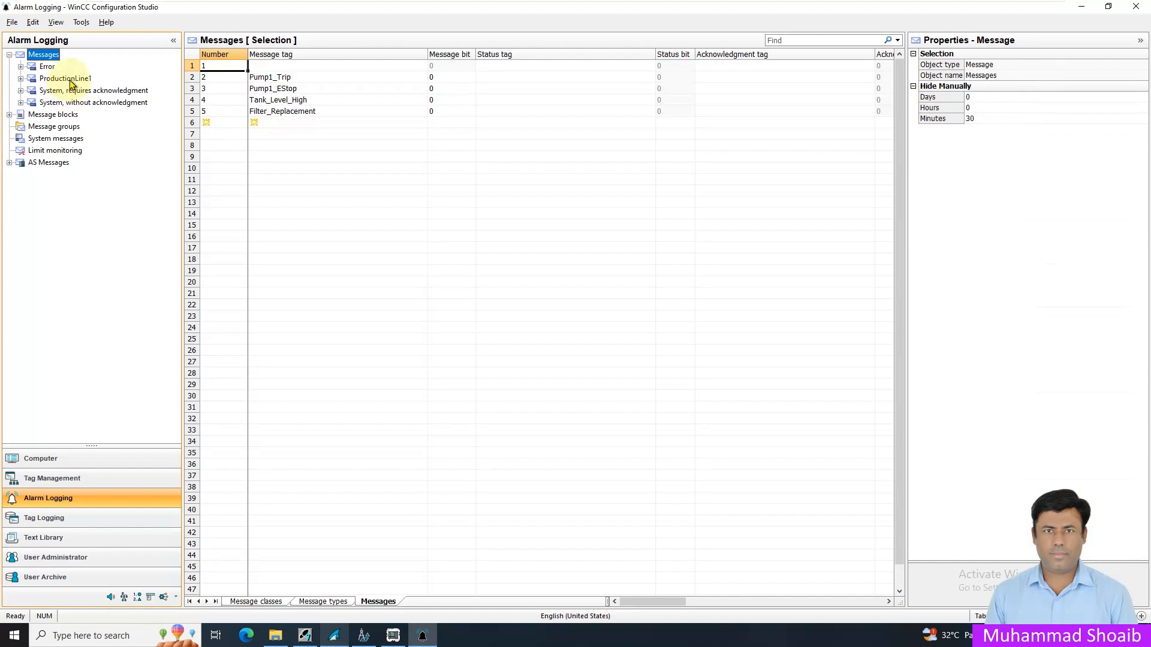
click(71, 84)
right_click(52, 57)
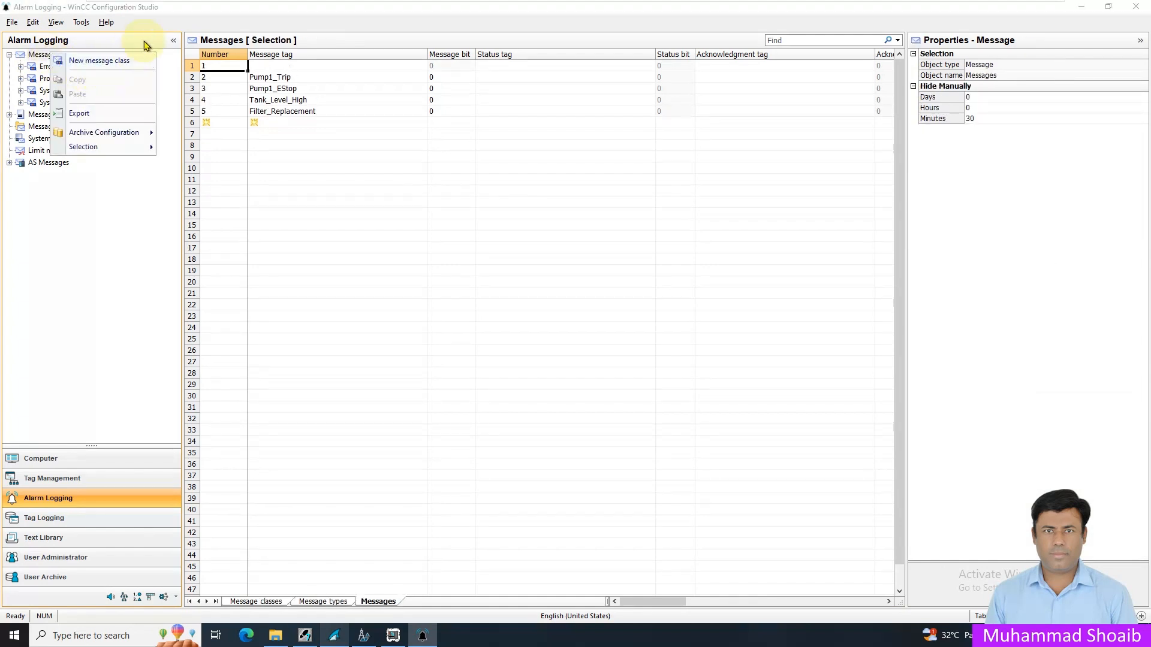
click(128, 47)
- Review ProductionLine1's Critical, Warning and Information Alarm message types, including their assigned messages, acknowledgment settings and colours
click(65, 79)
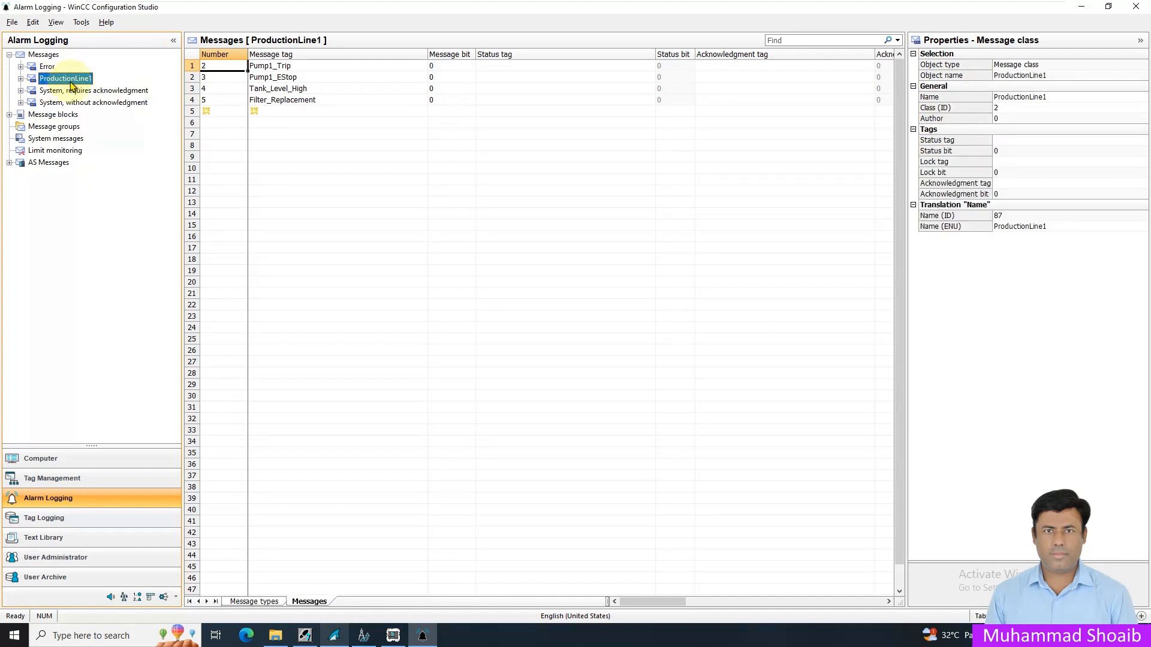
click(21, 79)
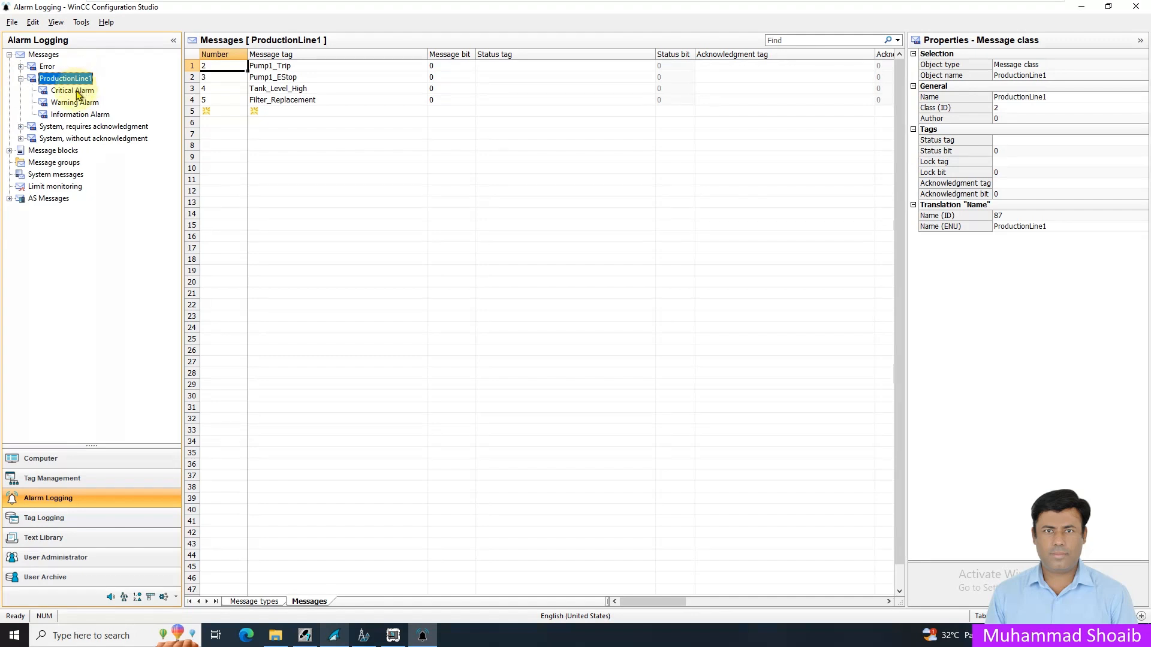
click(77, 93)
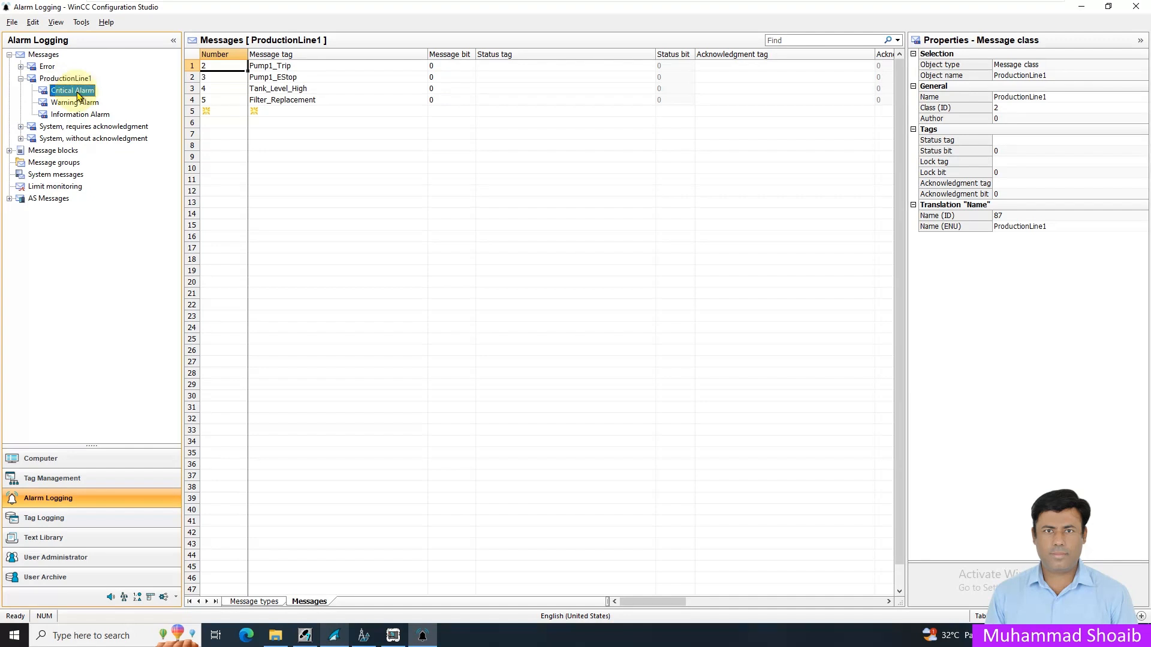
click(86, 105)
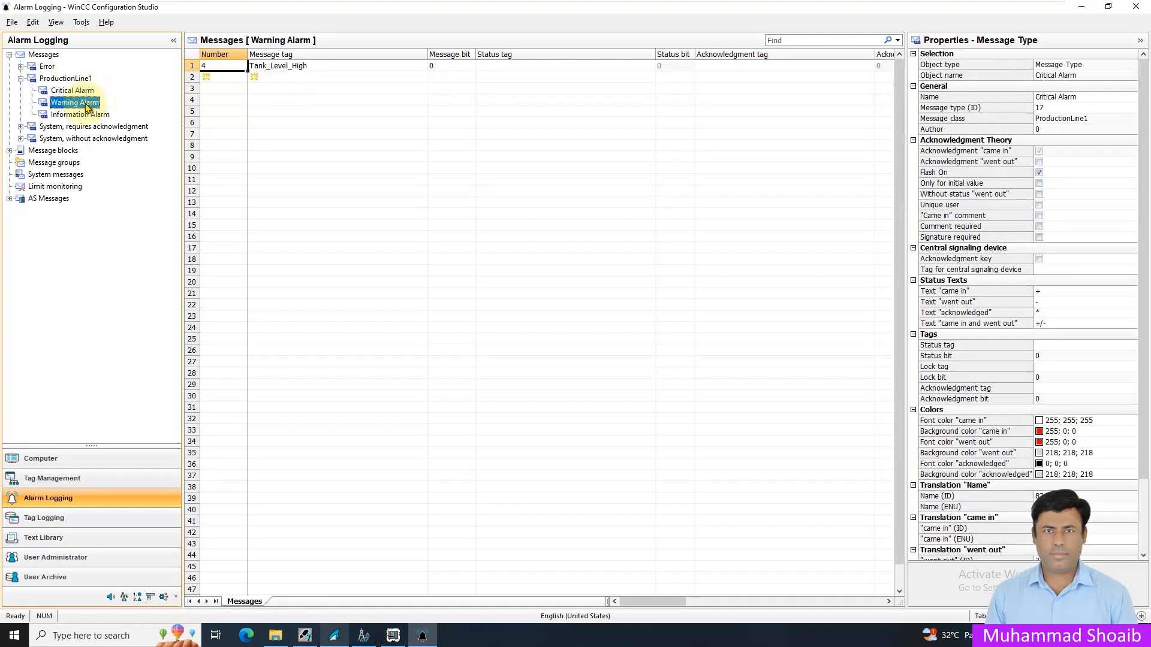
click(73, 117)
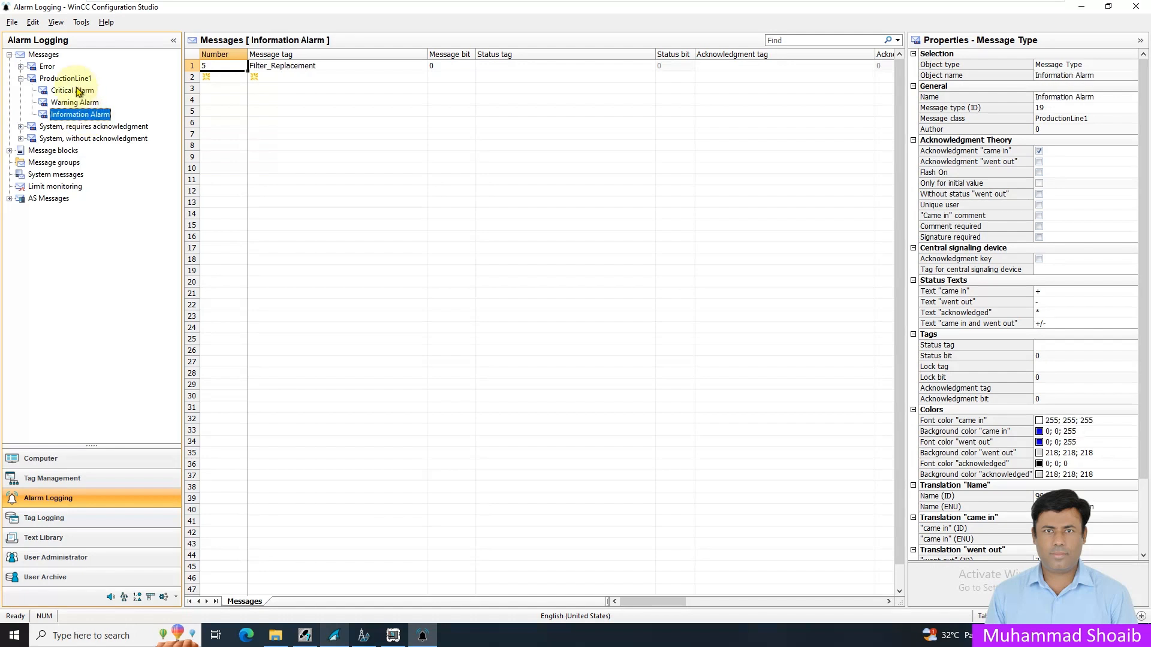
click(78, 93)
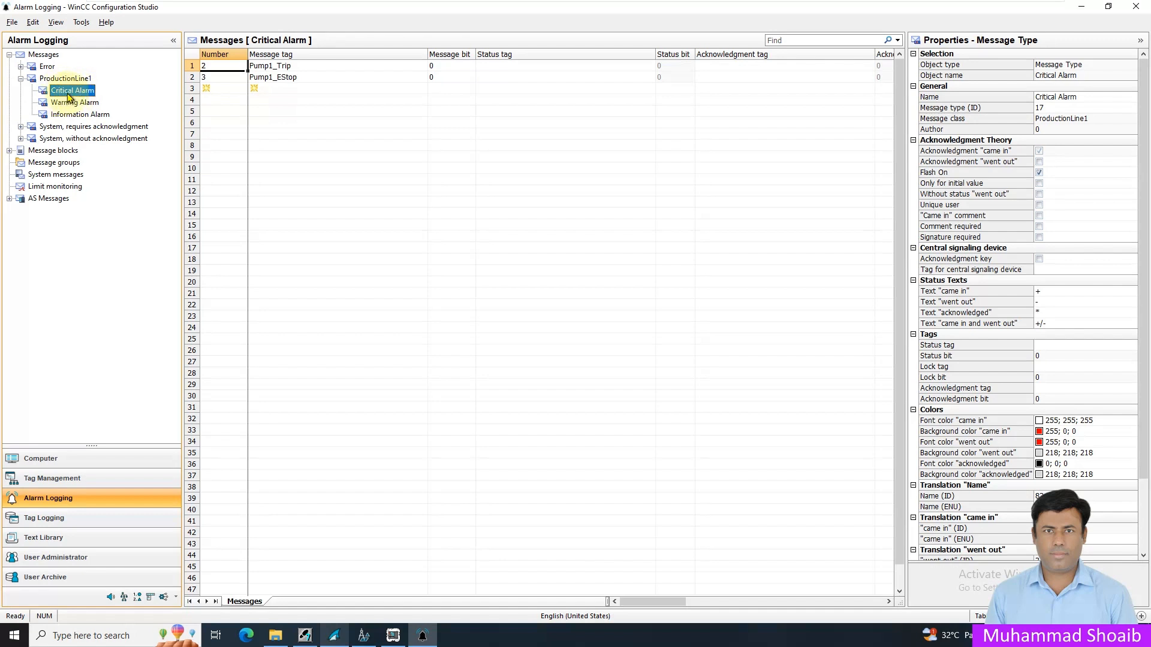
click(74, 102)
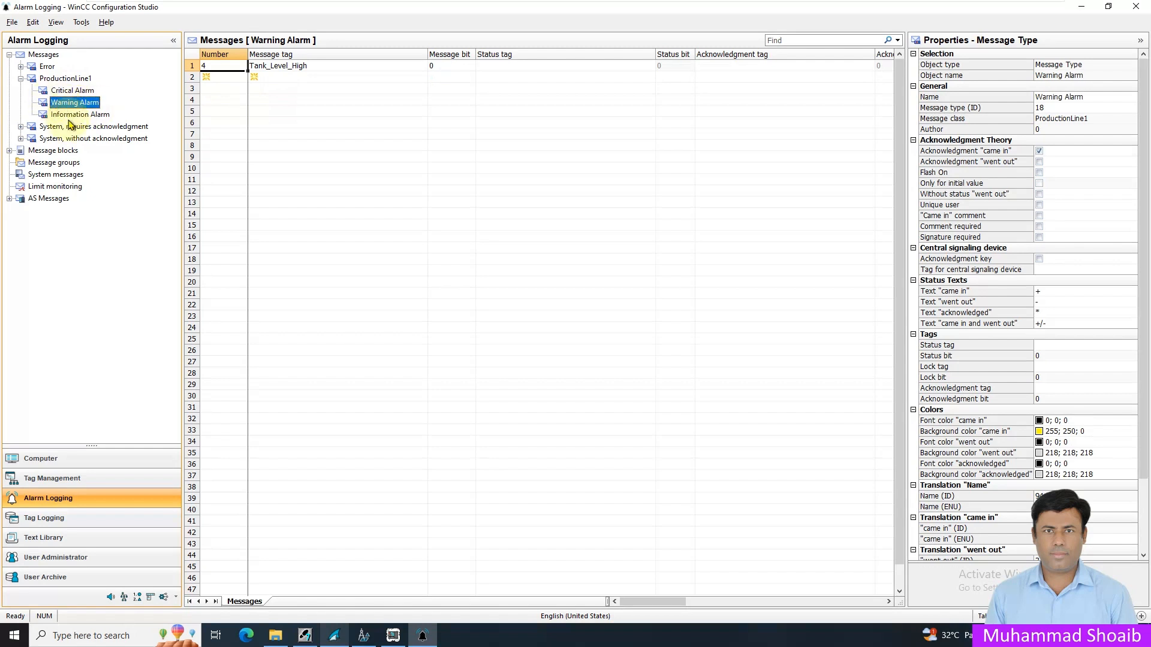
click(74, 114)
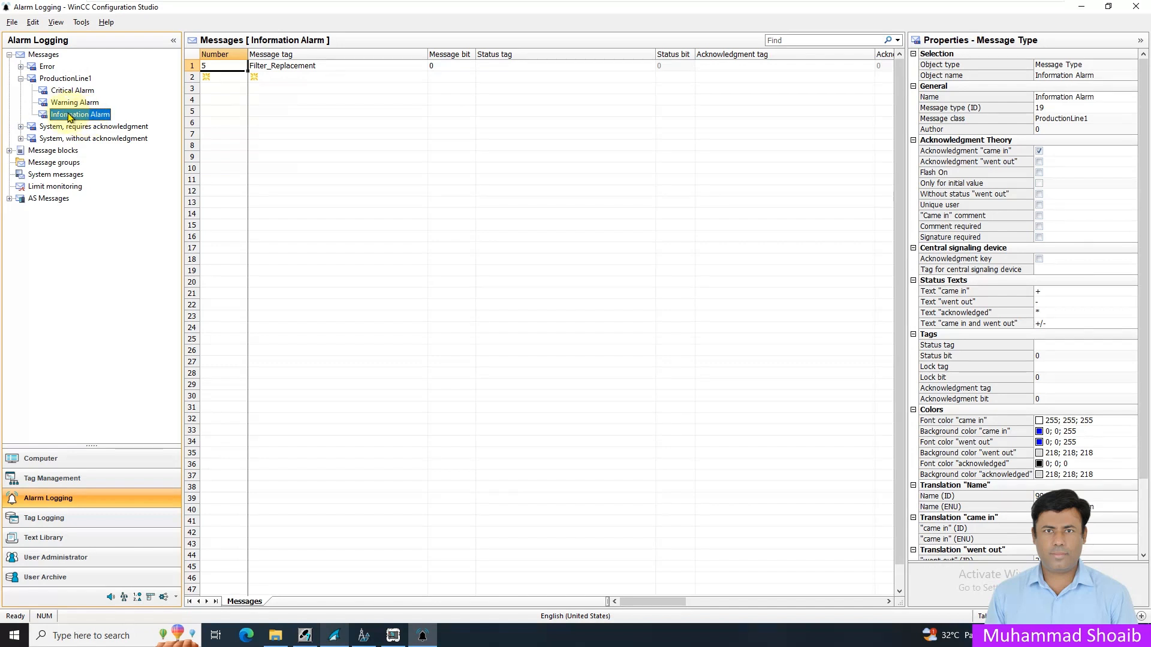
click(75, 91)
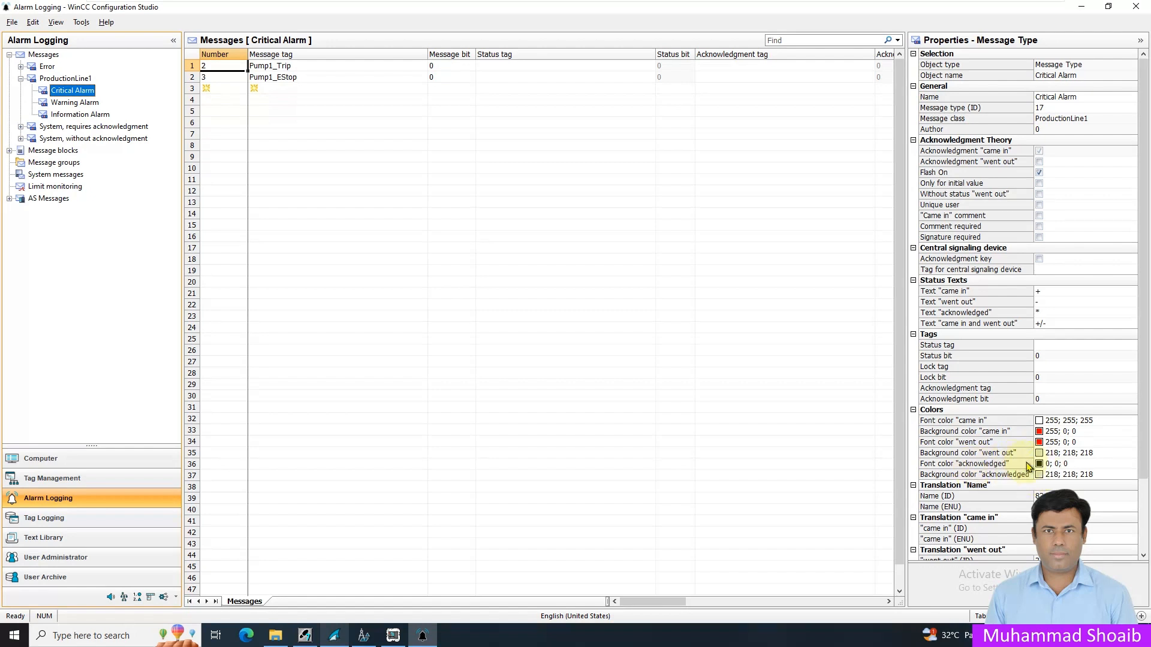
click(75, 103)
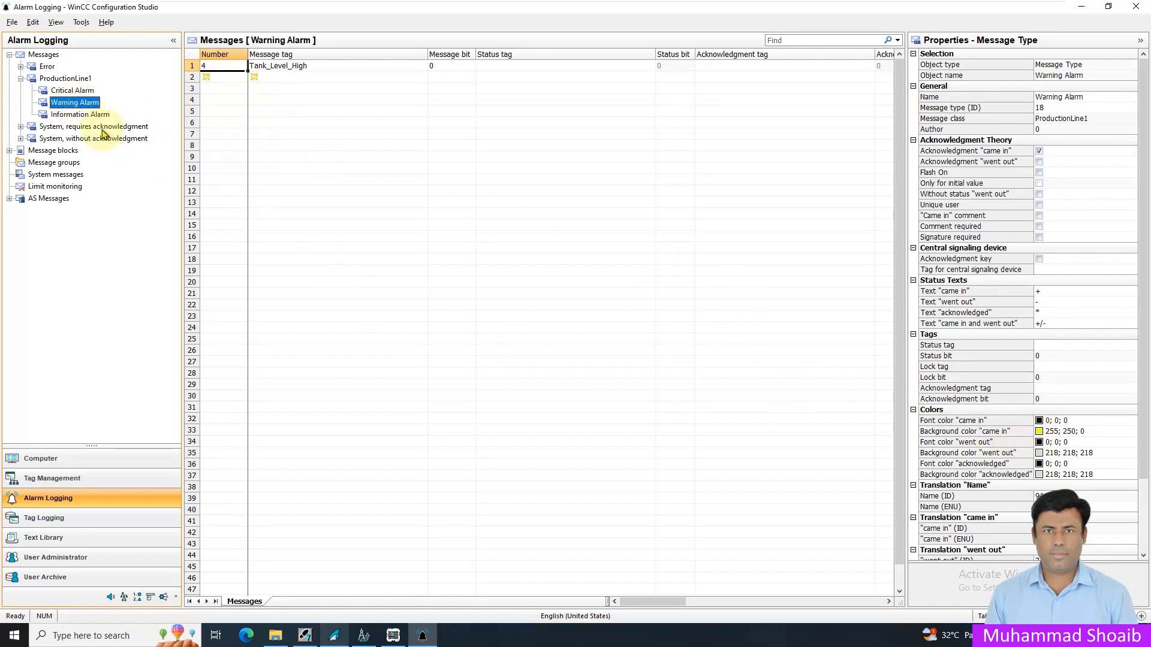
click(88, 113)
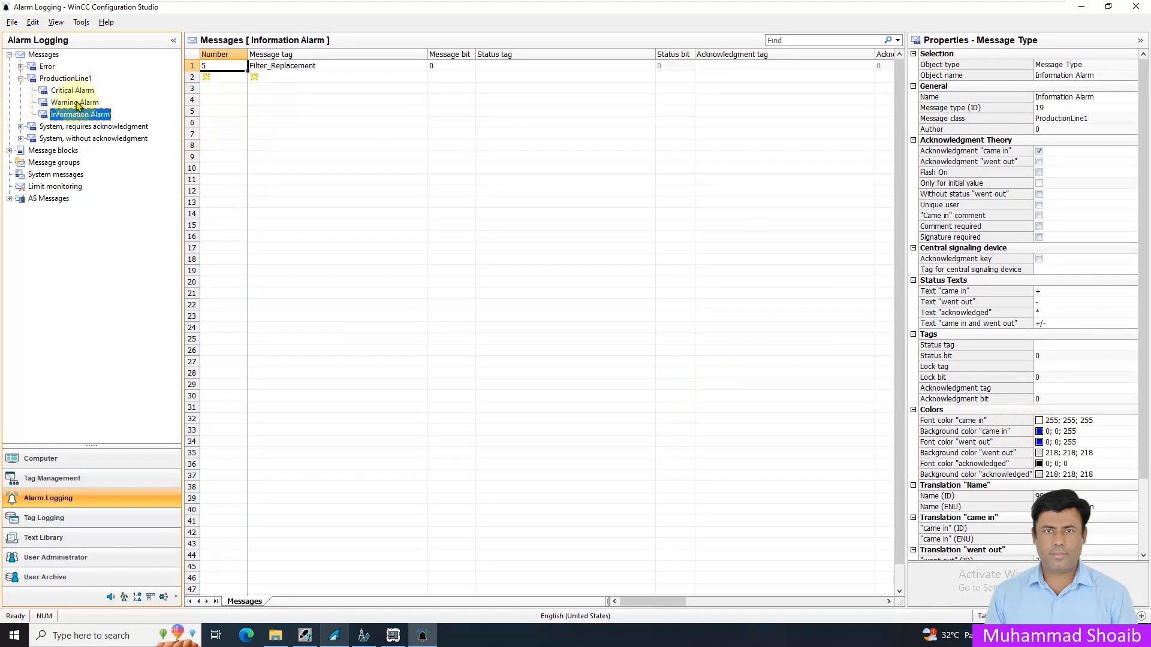
click(54, 79)
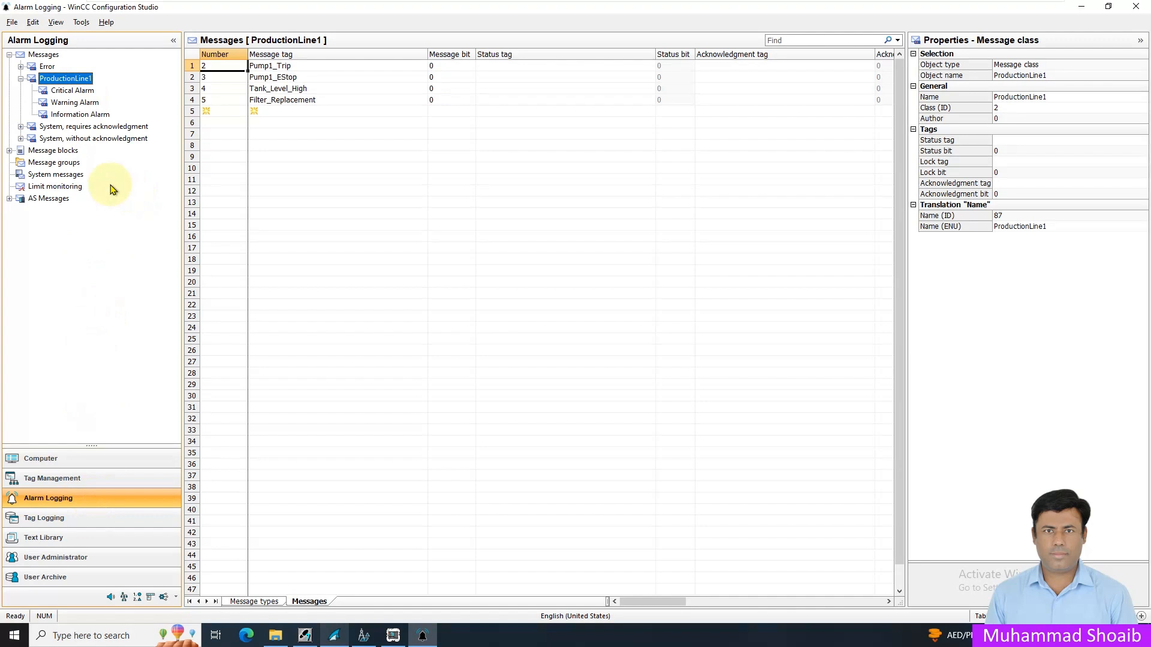
- Add the Mixer1 tag Level to limit monitoring as a new limit value entry
click(65, 190)
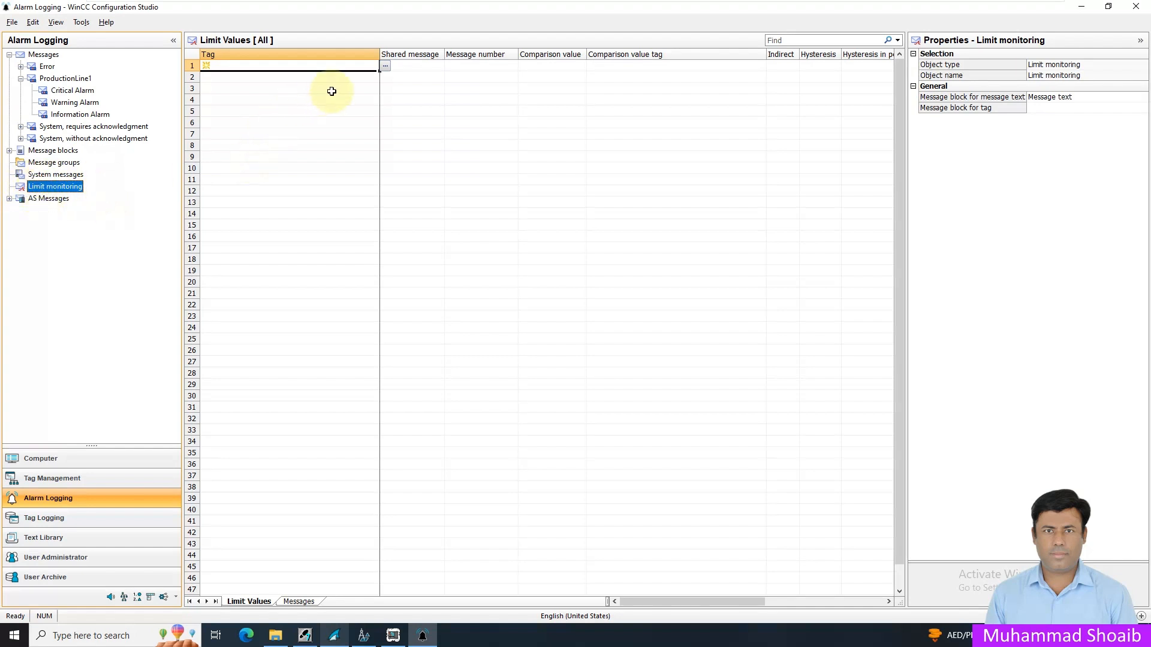
click(385, 66)
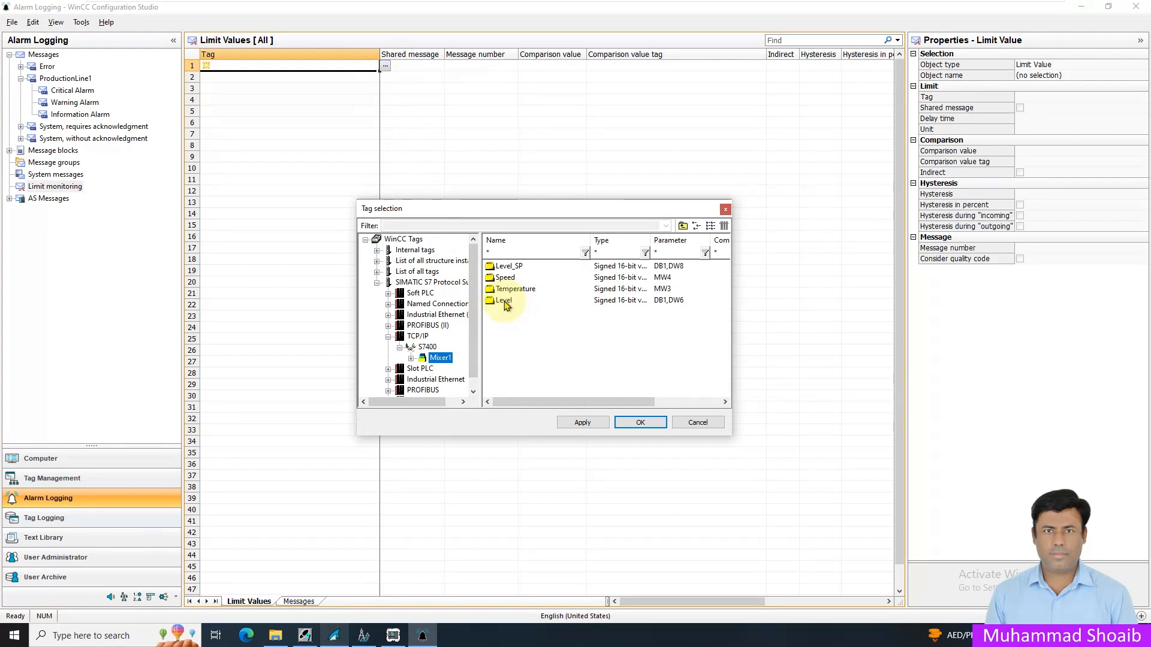
click(501, 302)
click(631, 428)
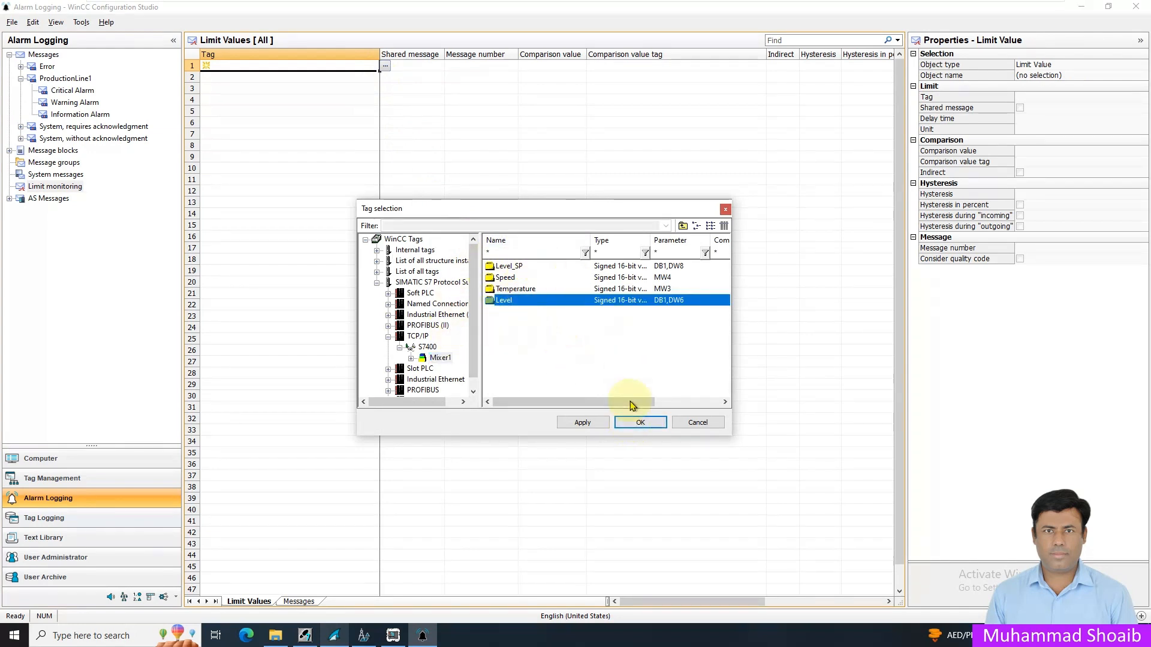
click(641, 423)
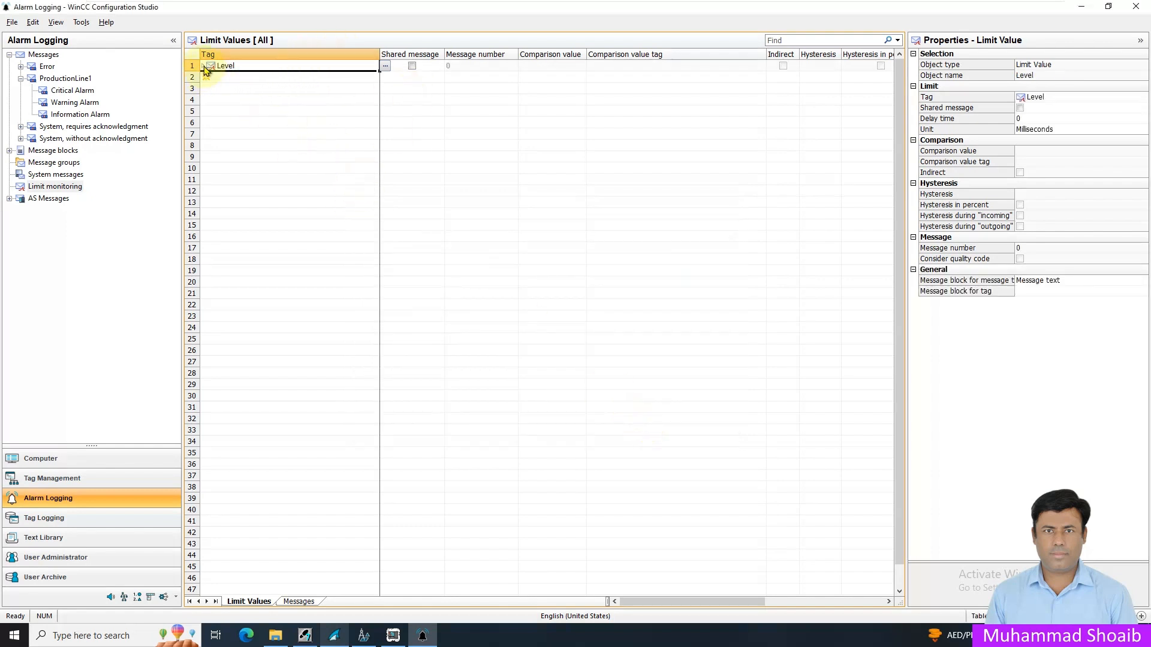
- Add a High limit under the Level tag and set its message number to 10
click(337, 76)
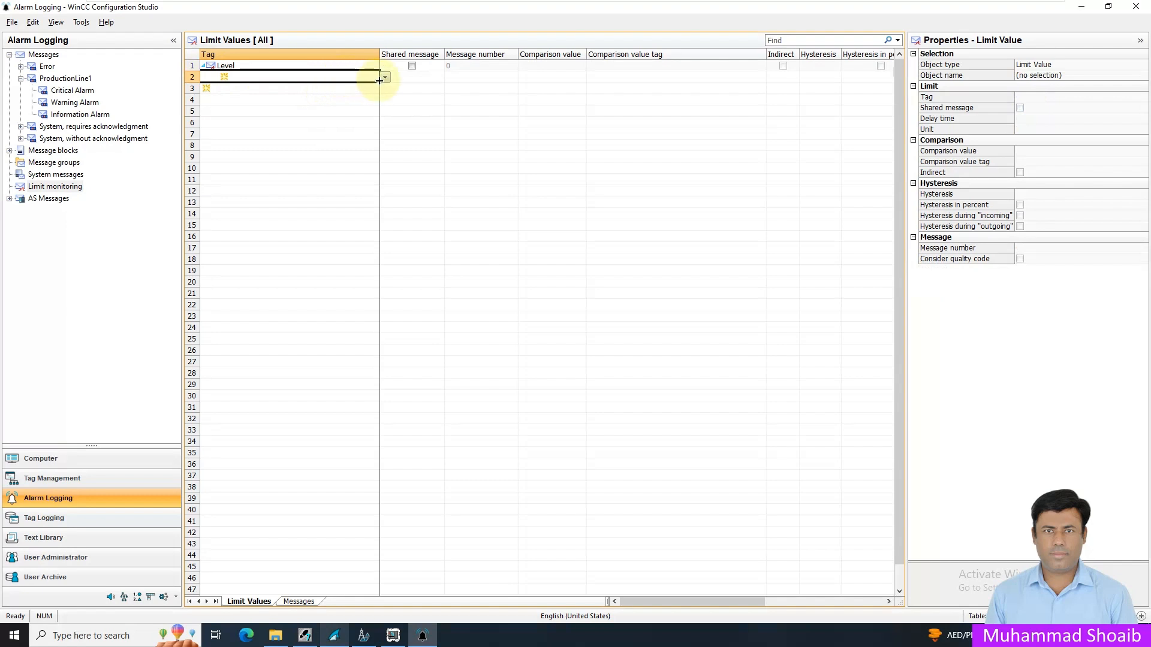
click(384, 78)
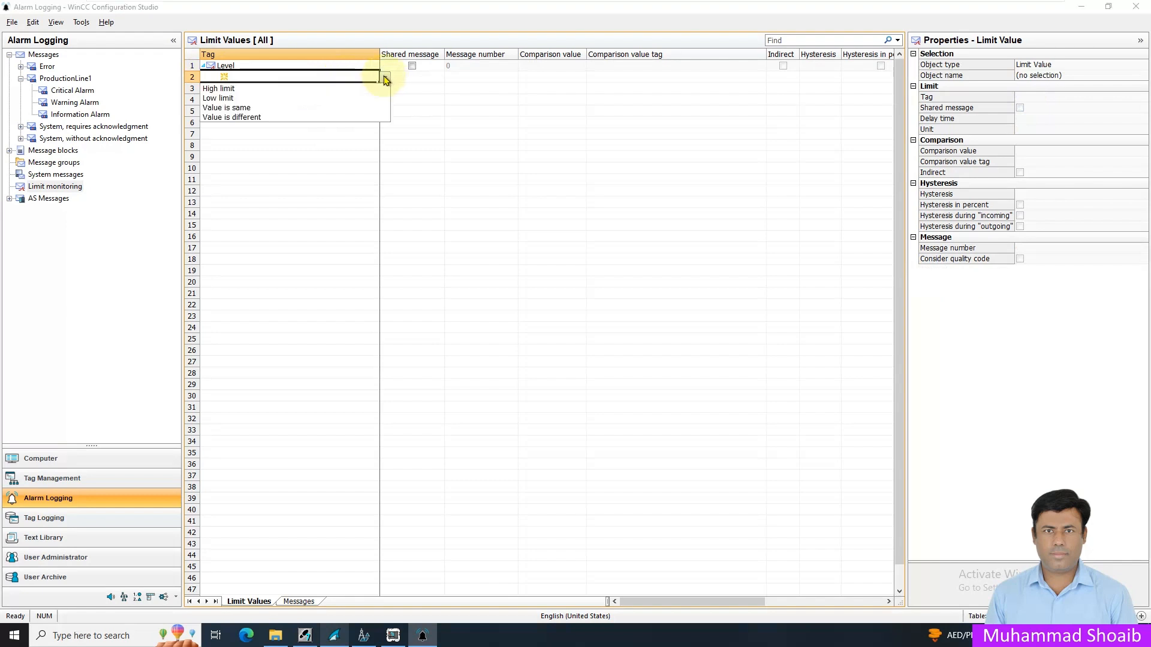
click(241, 90)
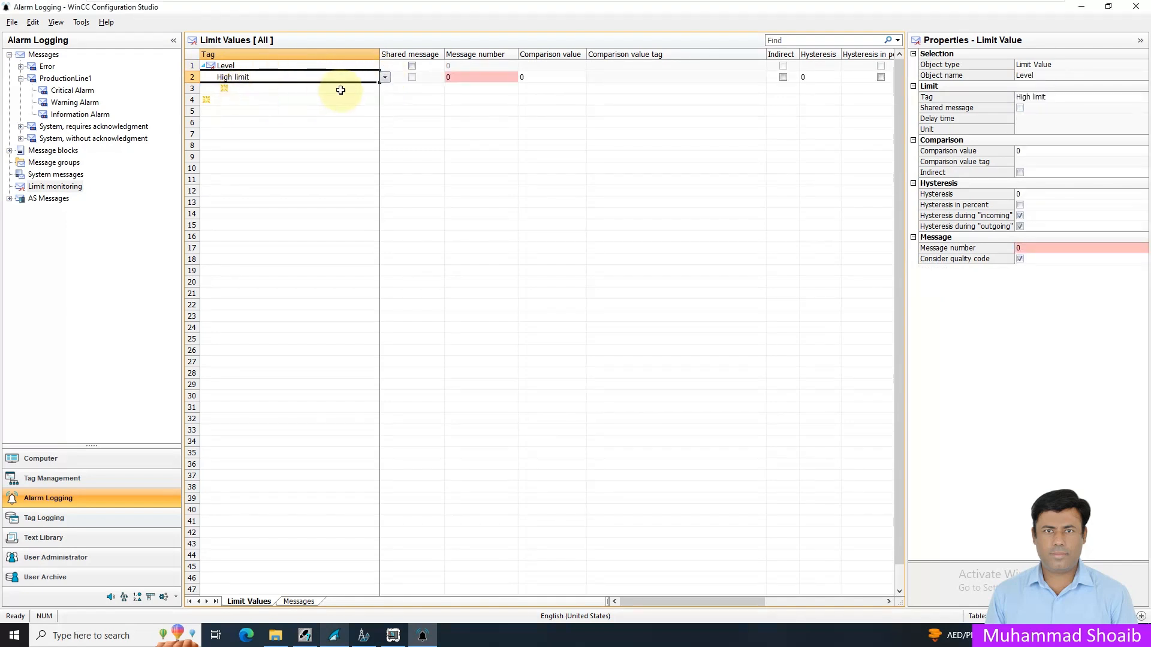
click(482, 78)
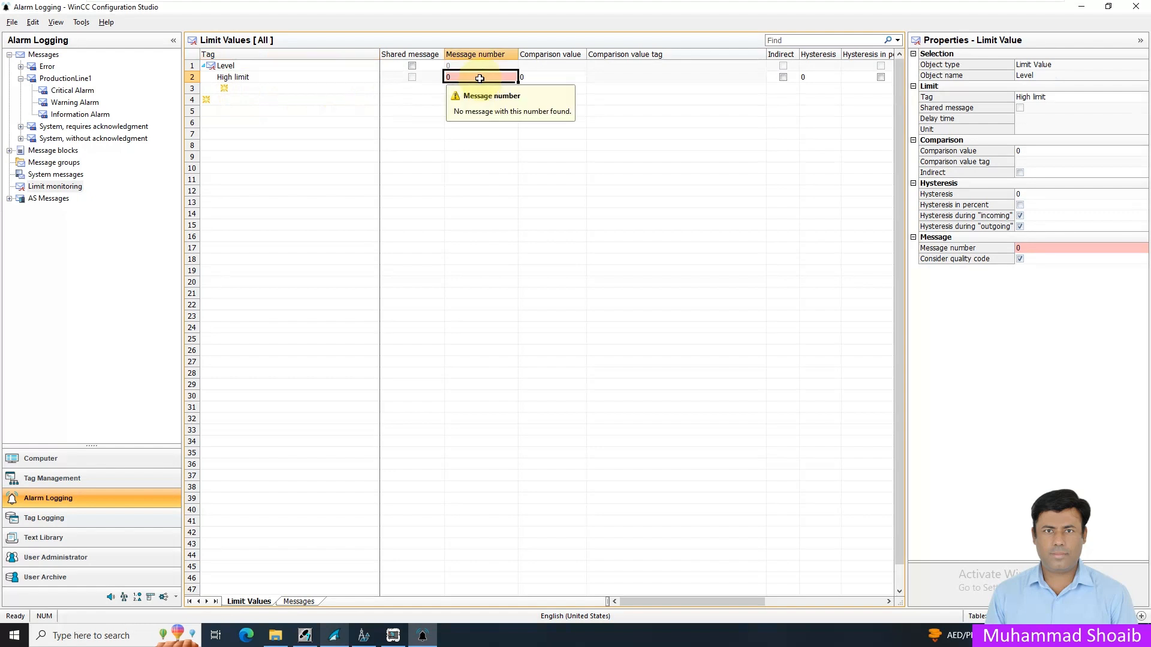
text(1)
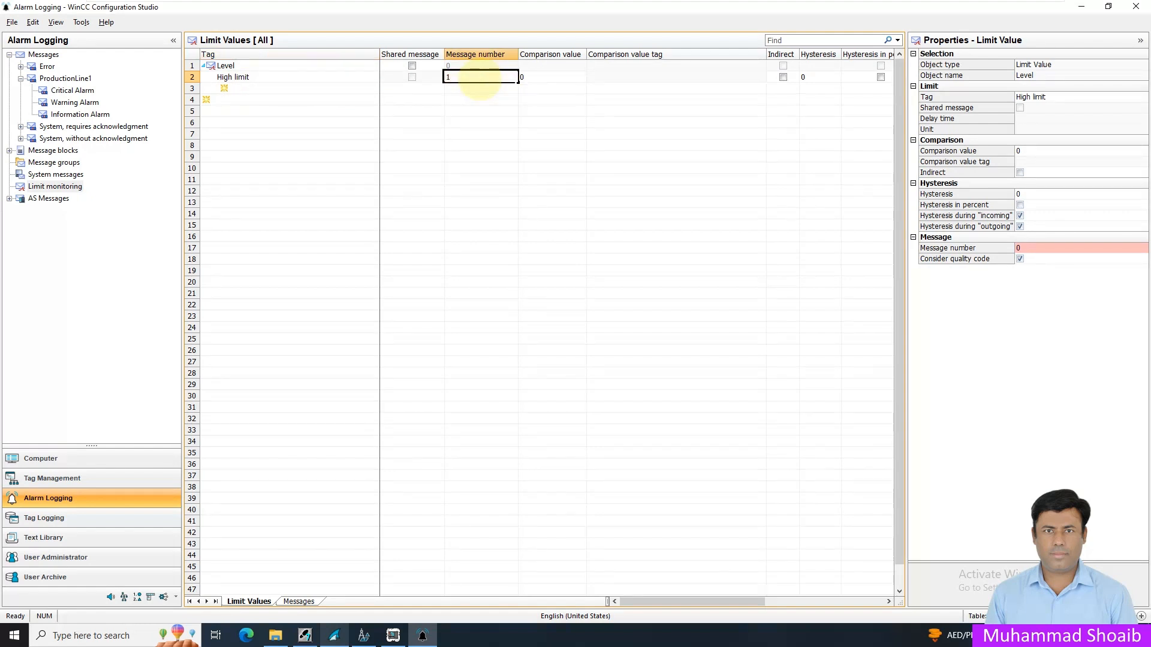
text(0)
key(Return)
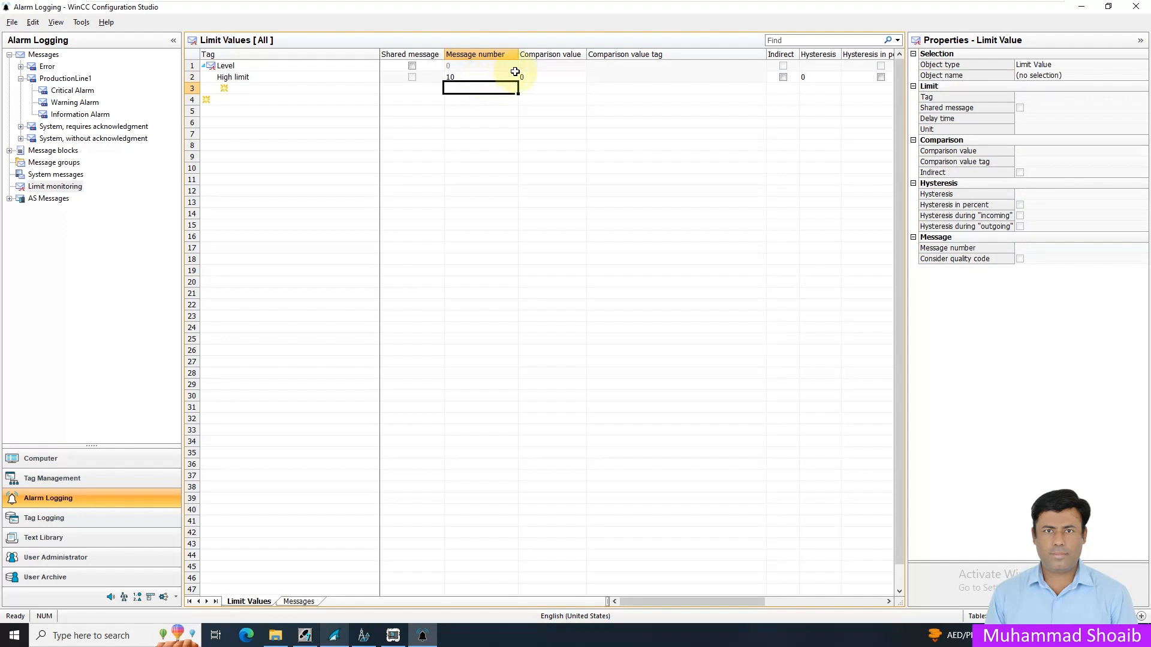
- Set the comparison value of the Level tag's High limit with message number 10 to 100
click(537, 77)
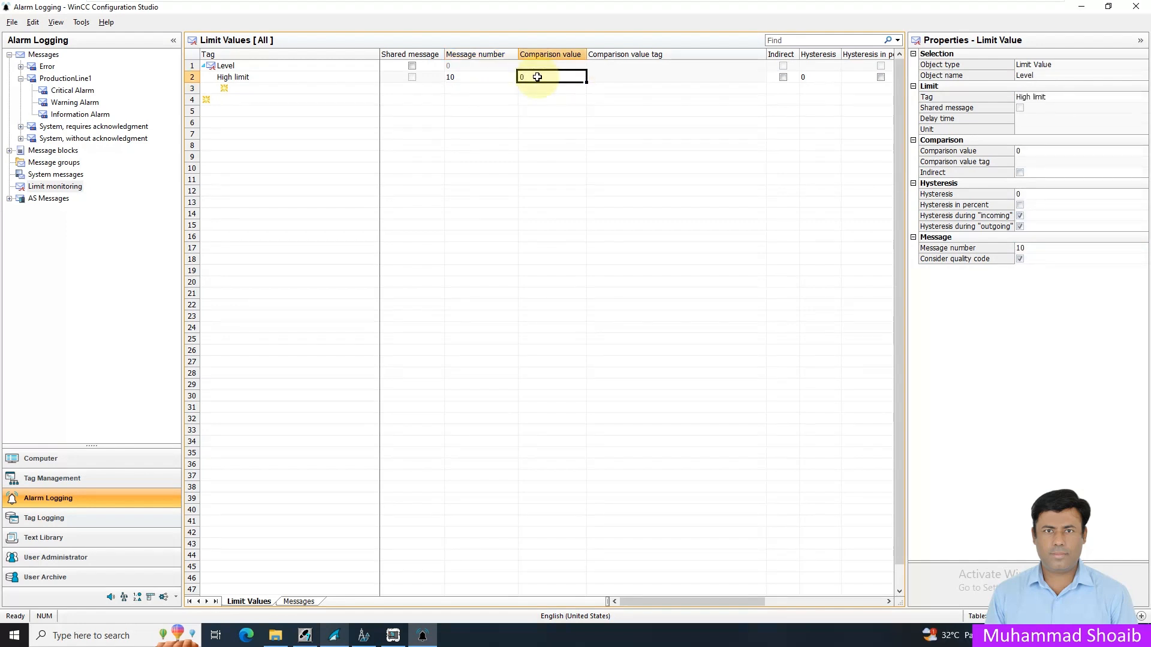
key(BackSpace)
text(100)
key(Return)
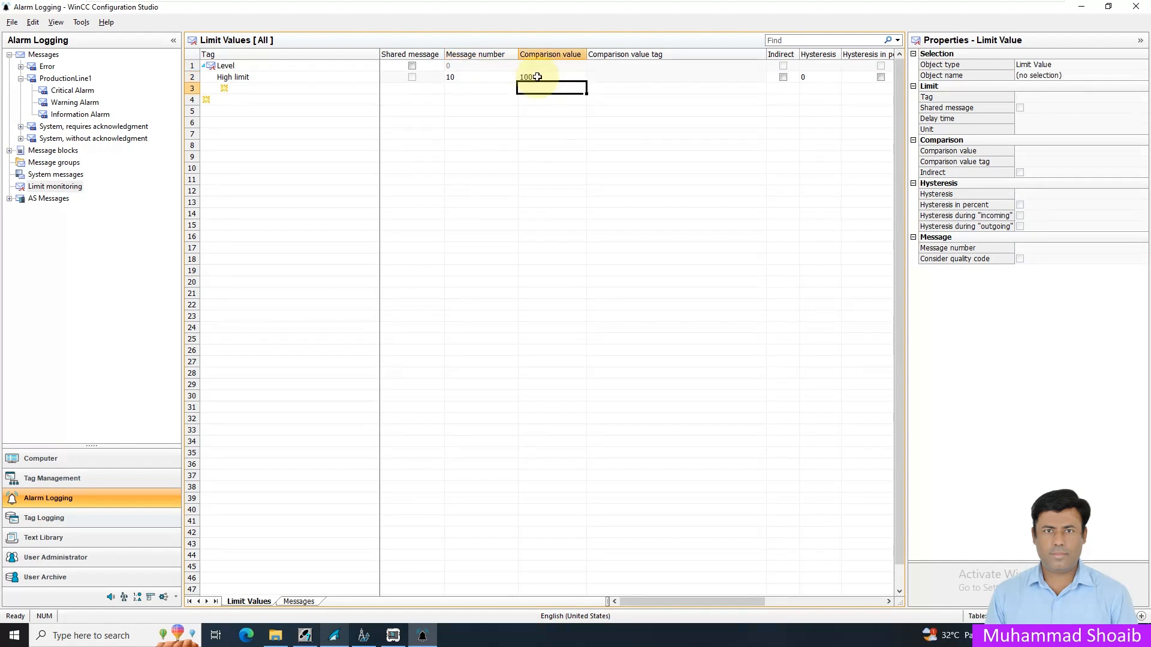
drag(681, 601, 615, 617)
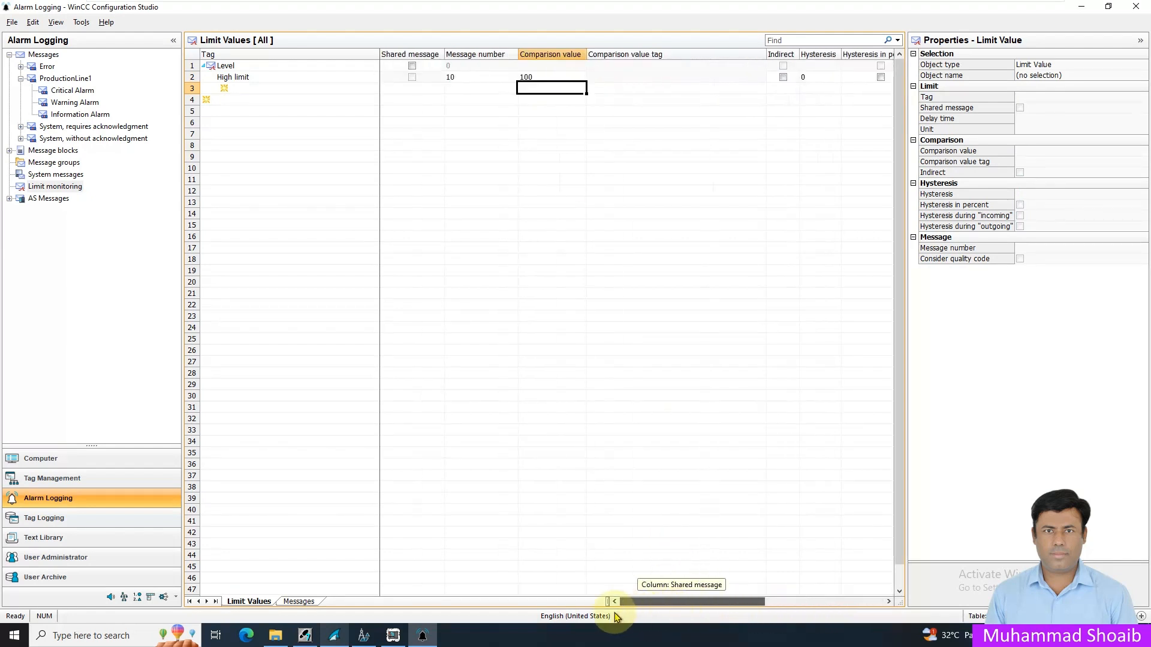
- Add a second High limit under the Level tag and set its message number to 11
click(375, 90)
click(386, 91)
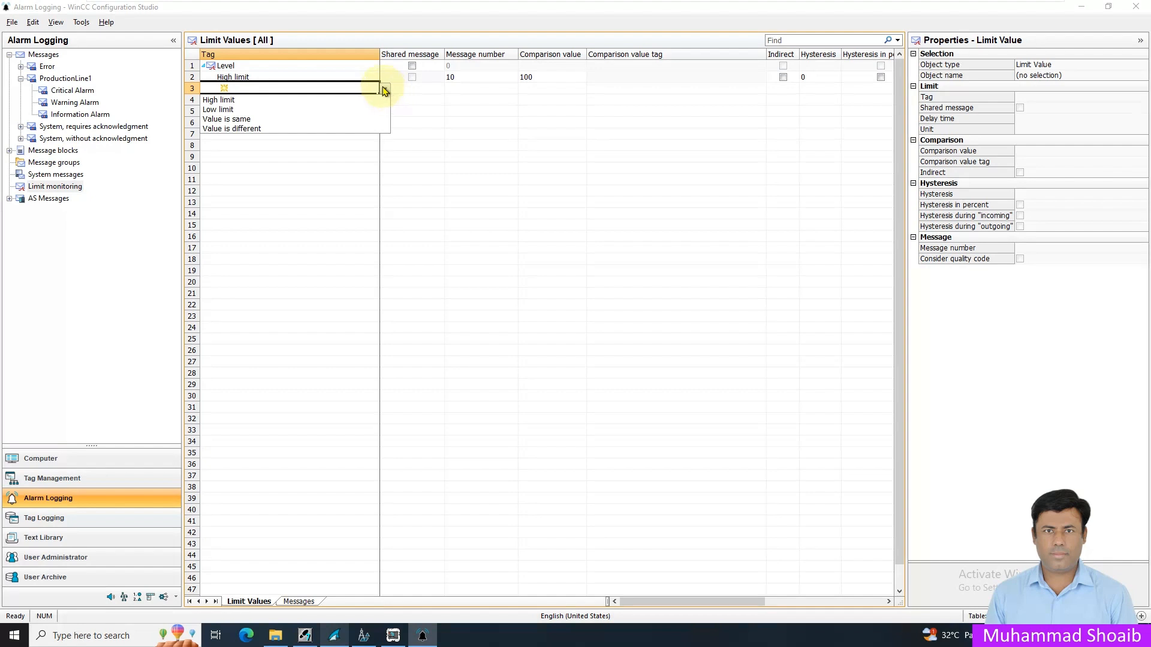
click(294, 102)
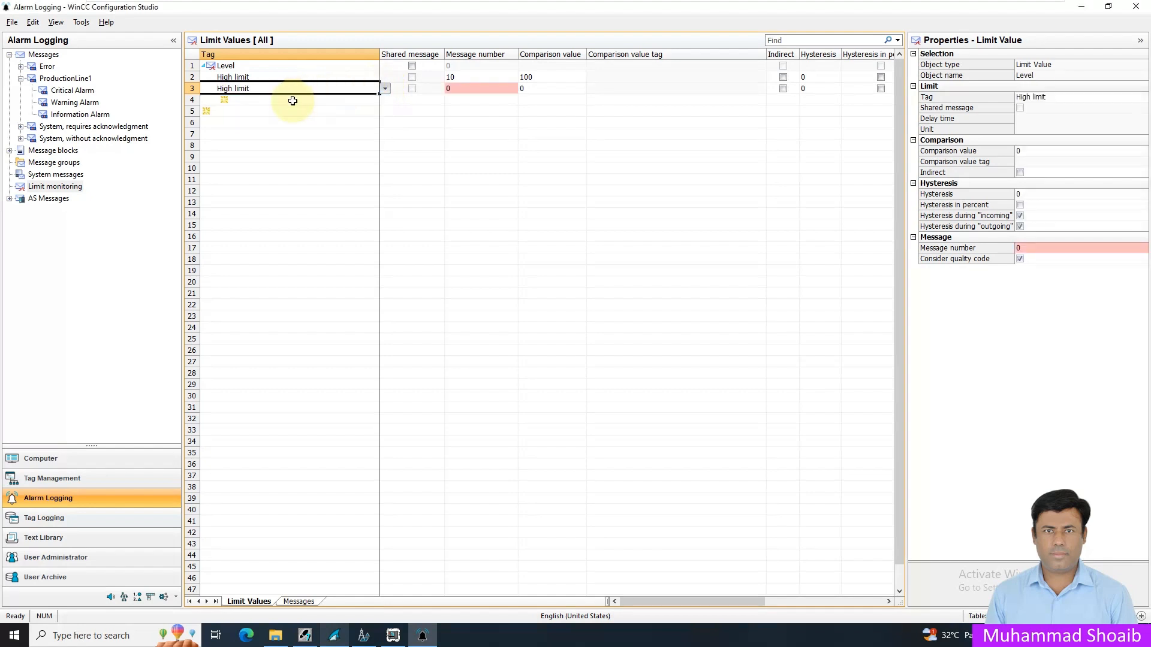
click(254, 78)
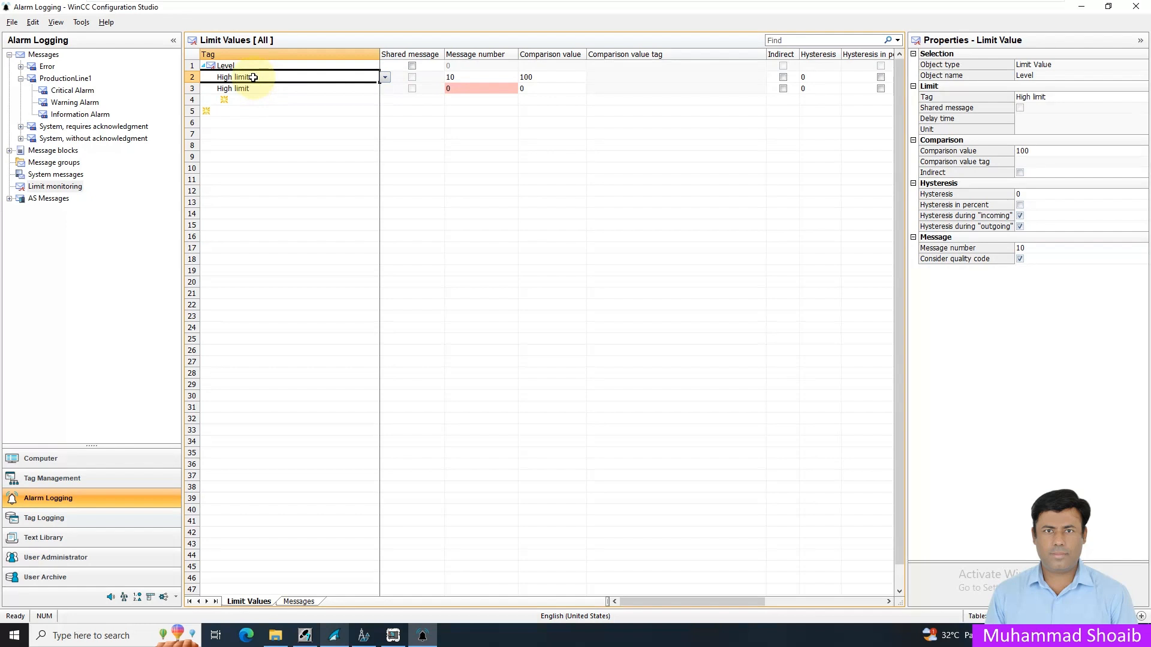
click(244, 89)
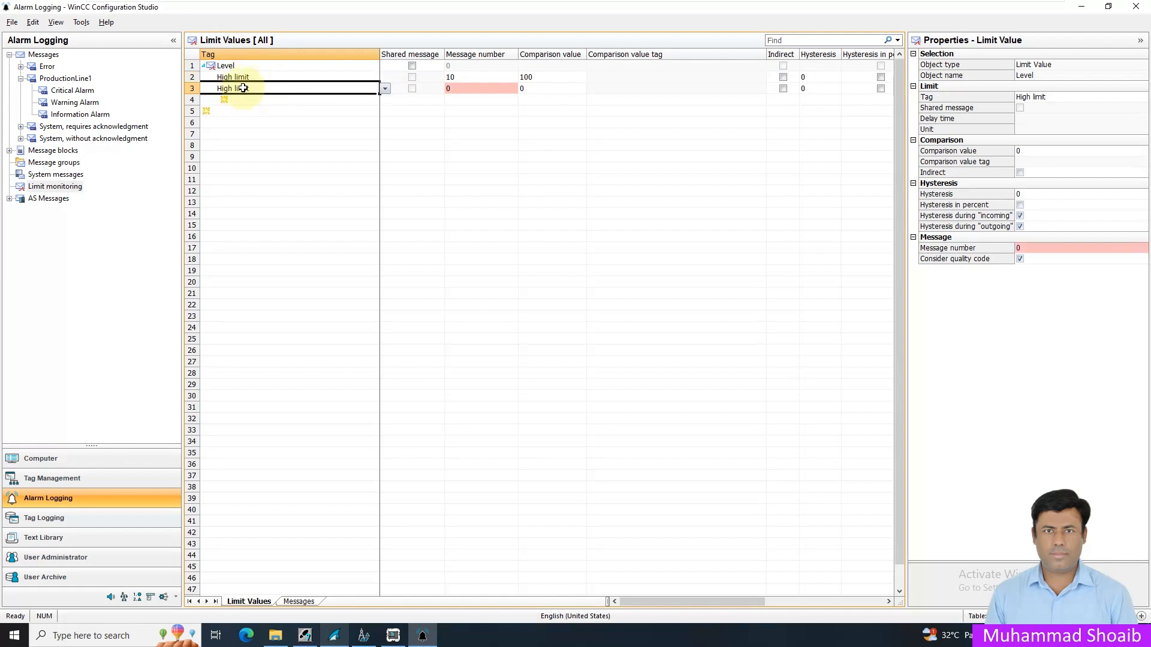
click(466, 89)
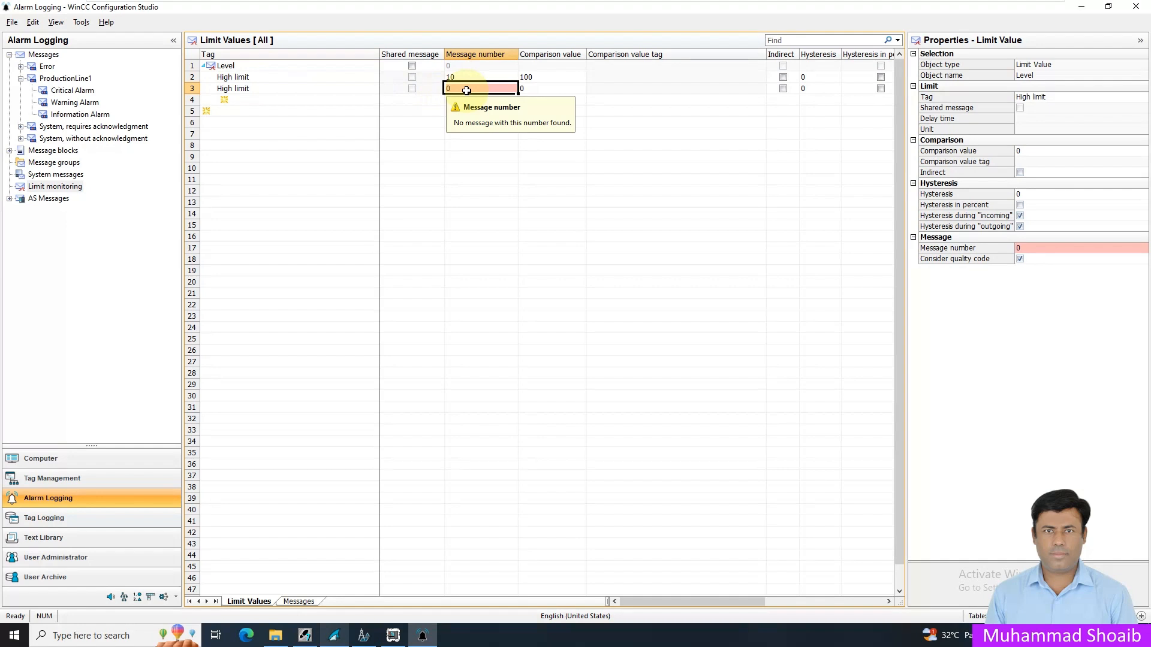
text(11)
key(Return)
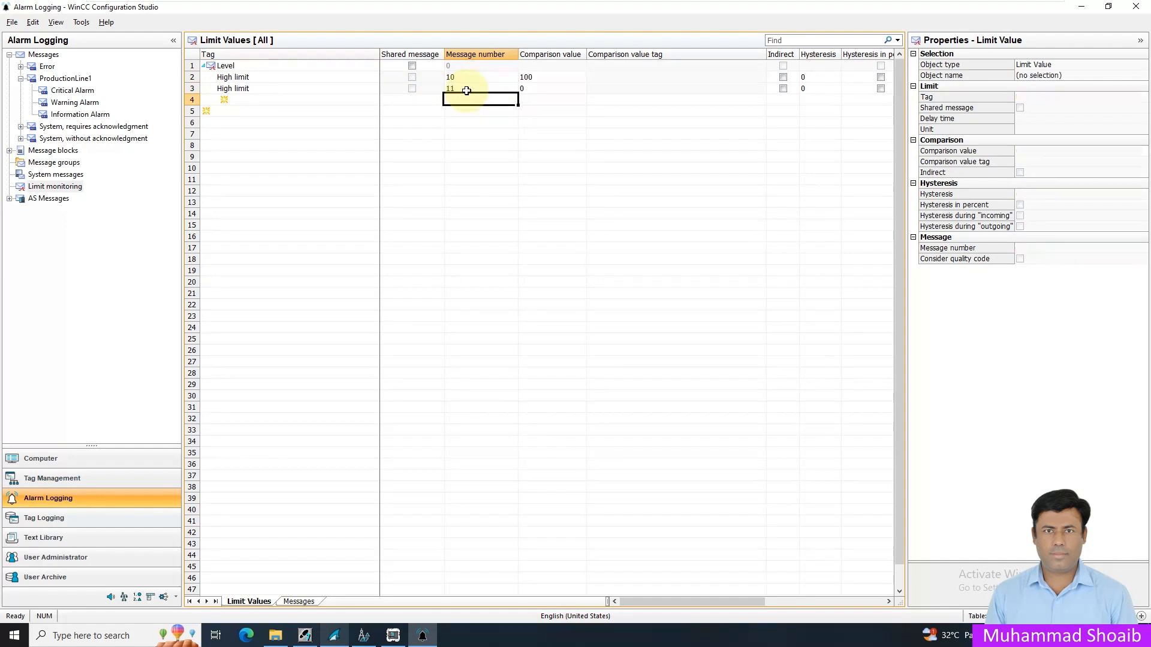
- Set the comparison value of the second High limit, message number 11, to 80
click(539, 88)
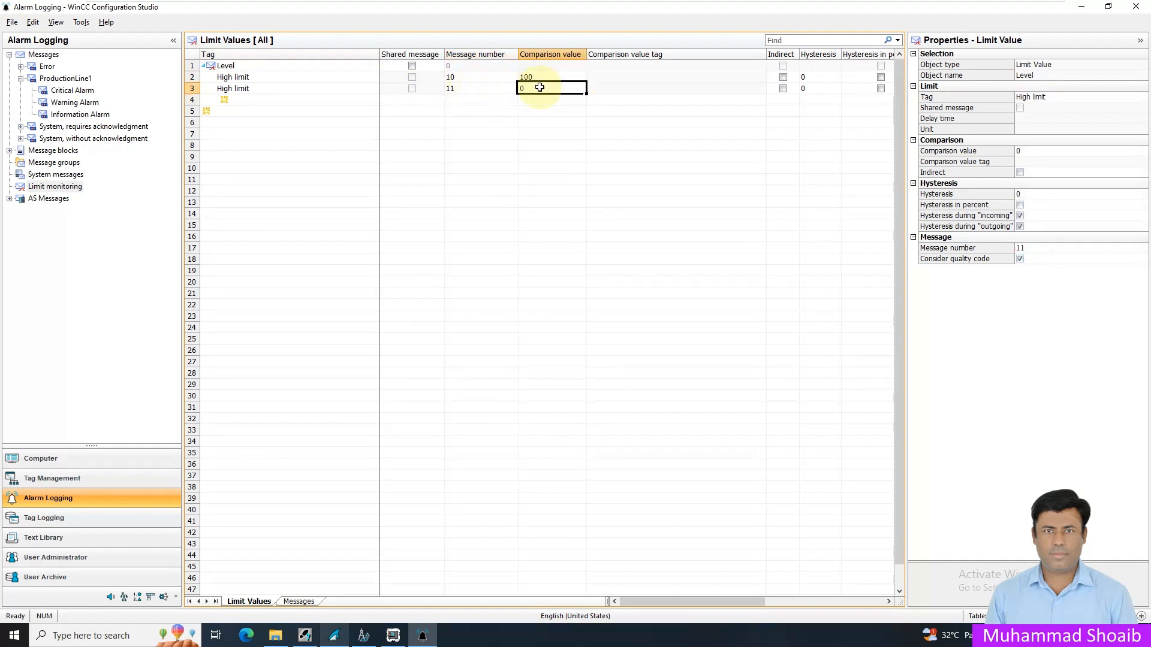
text(80)
key(Return)
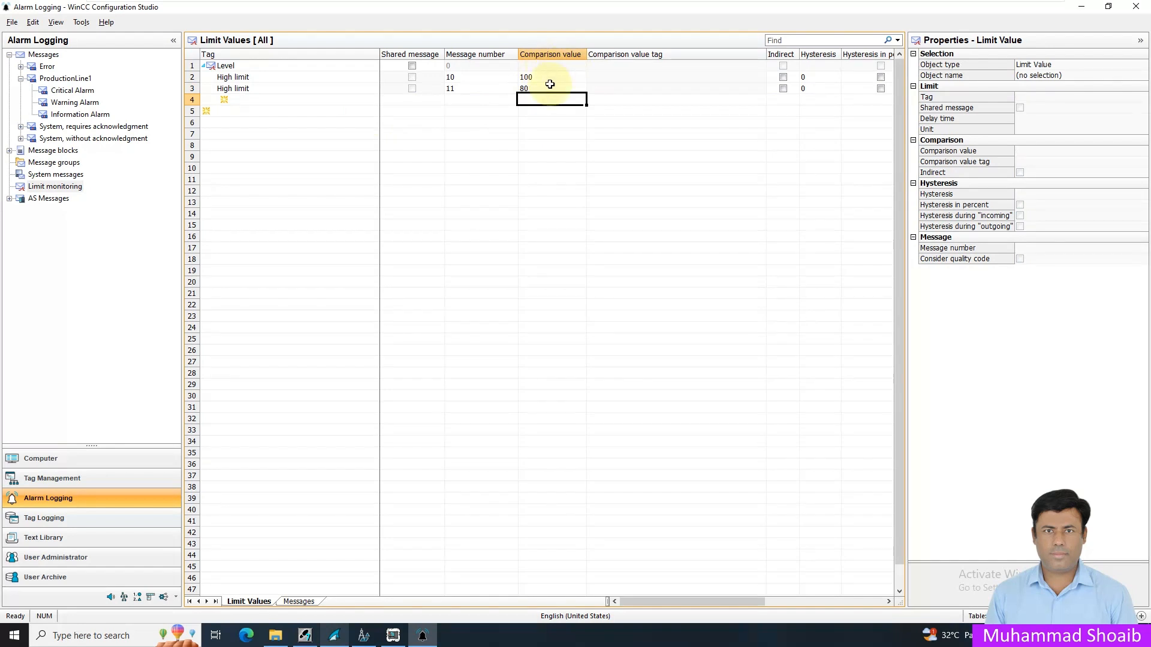
click(538, 80)
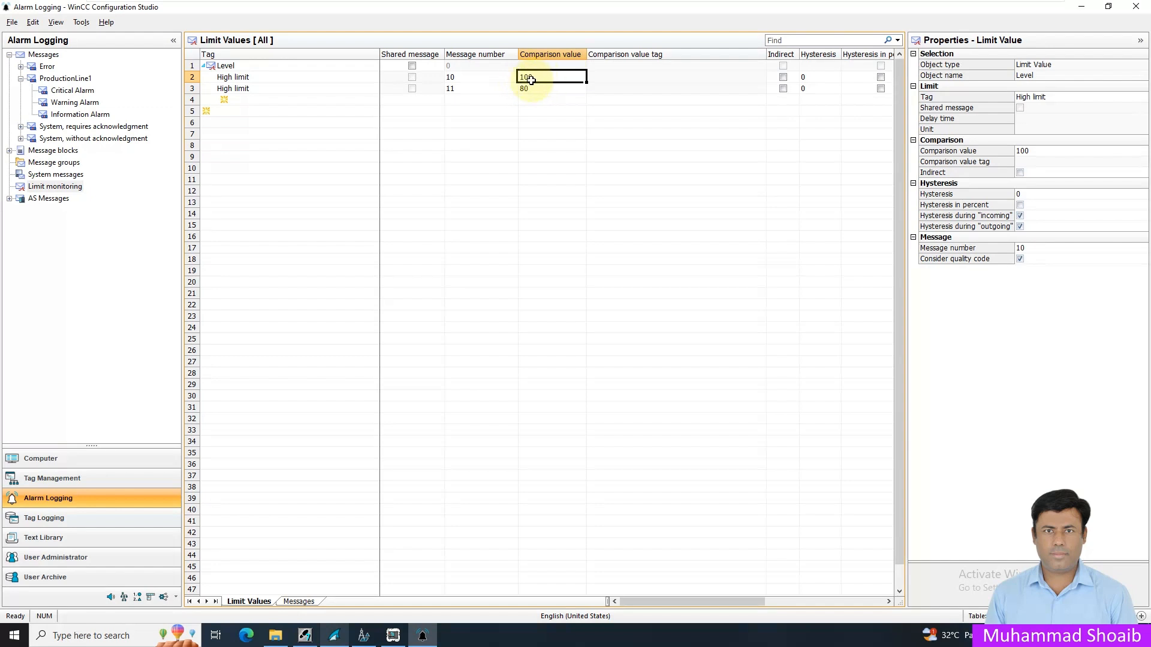
click(534, 88)
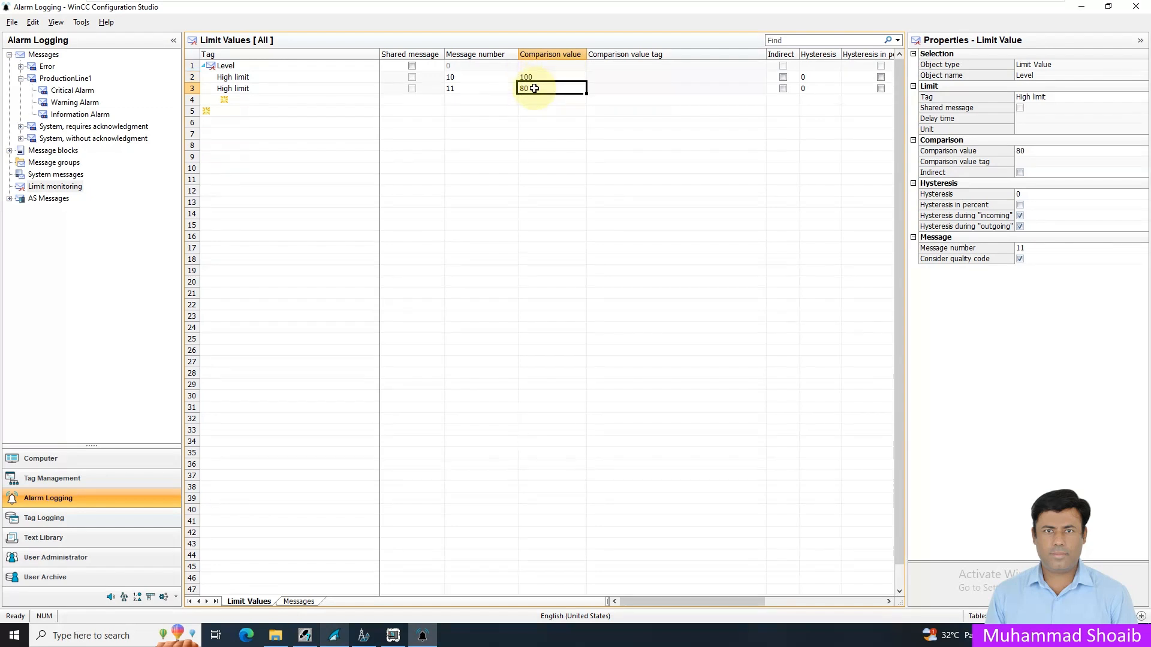
- Add a Low limit under the Level tag with message number 12 and comparison value 20
click(275, 100)
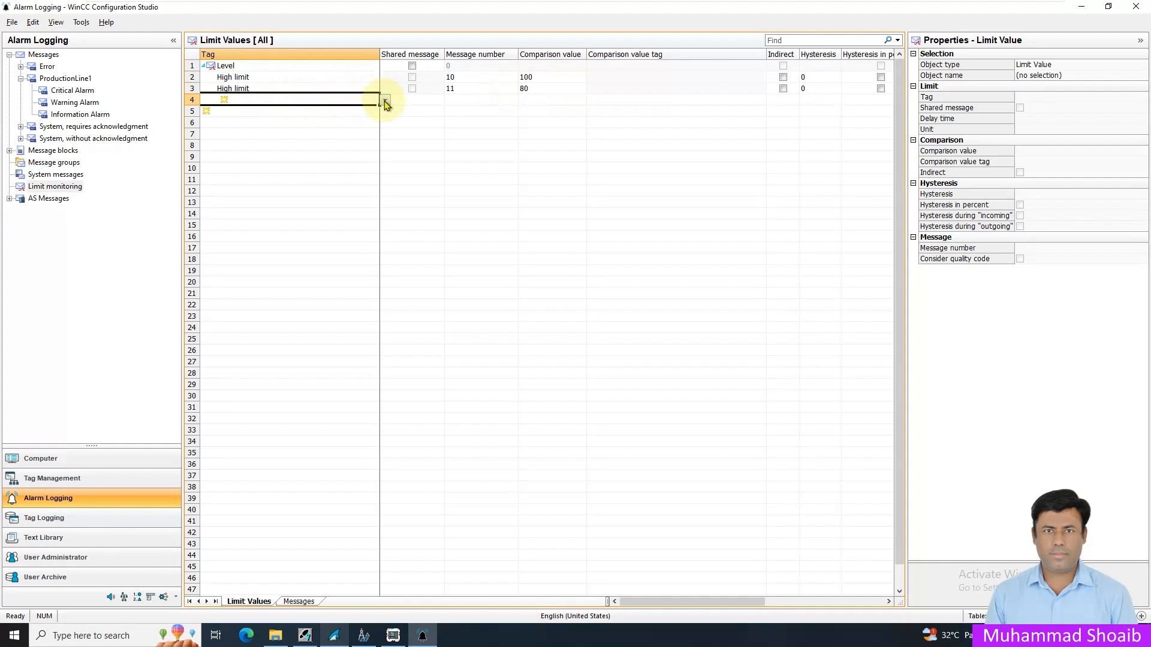
click(386, 103)
click(258, 117)
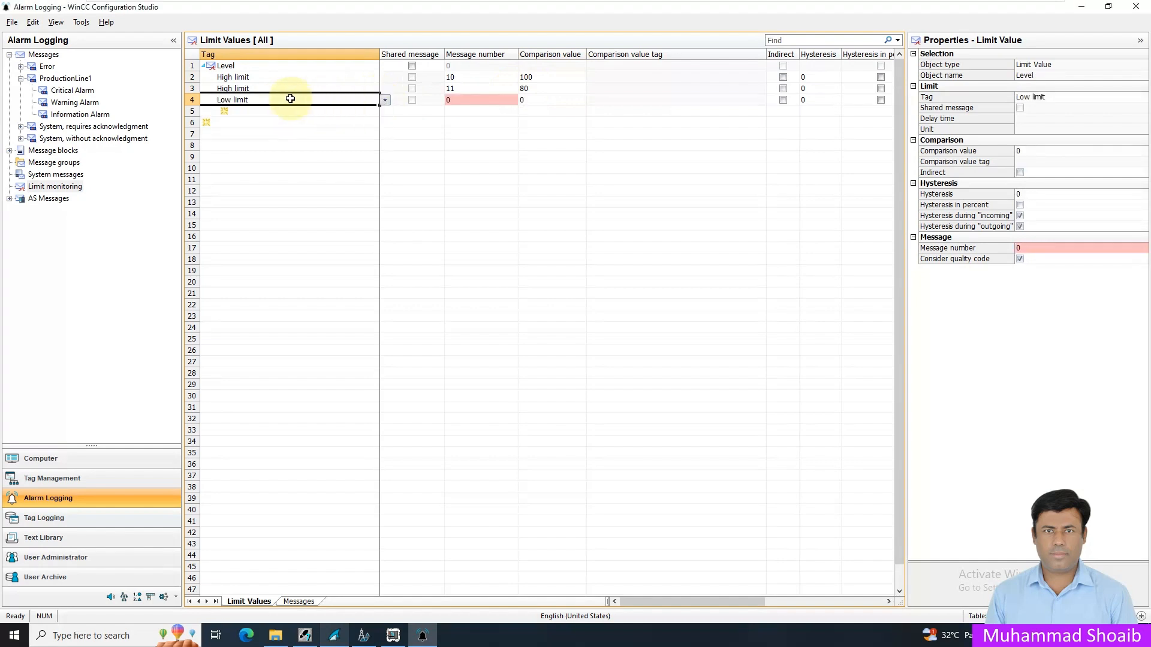
click(475, 99)
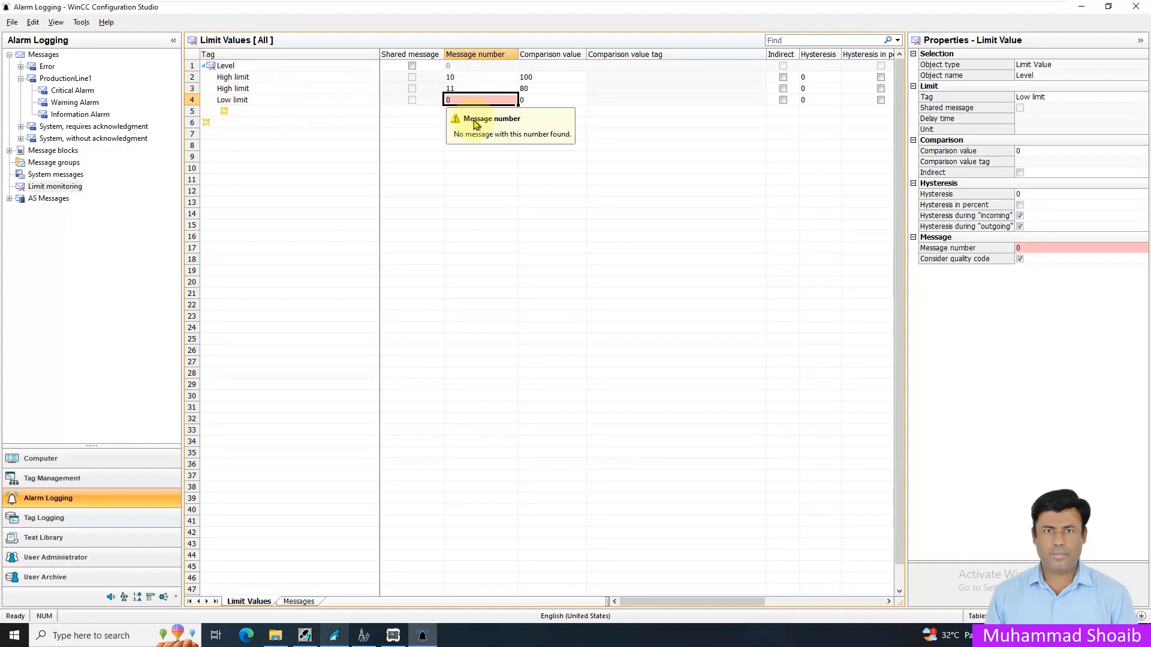
text(12)
key(Return)
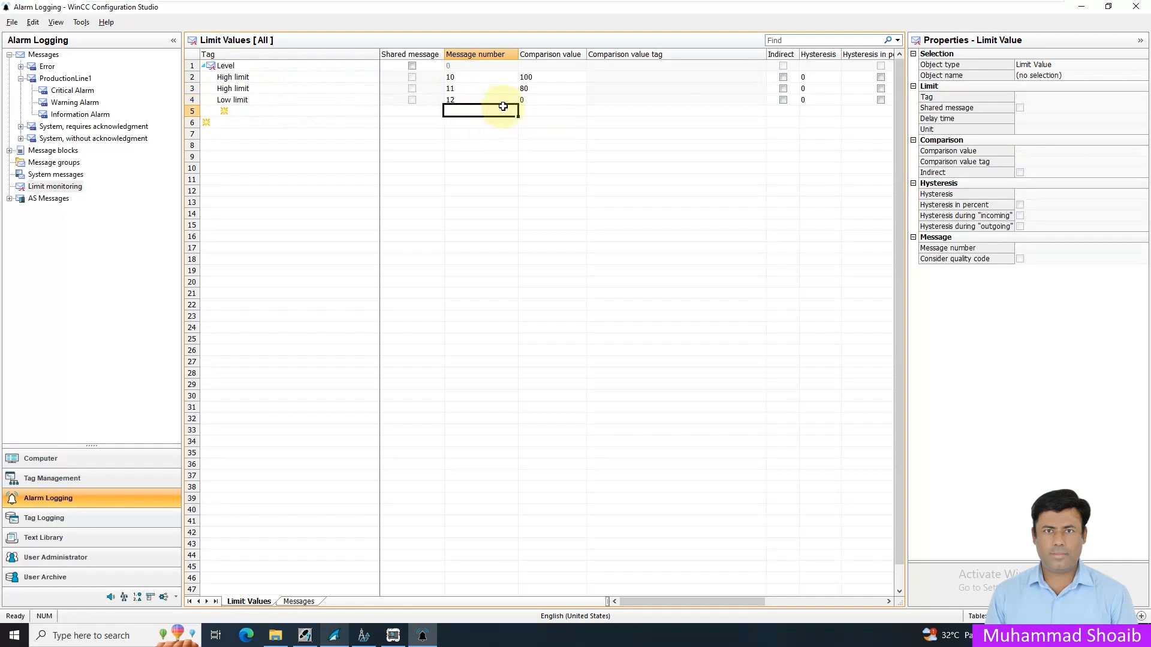
click(548, 101)
text(20)
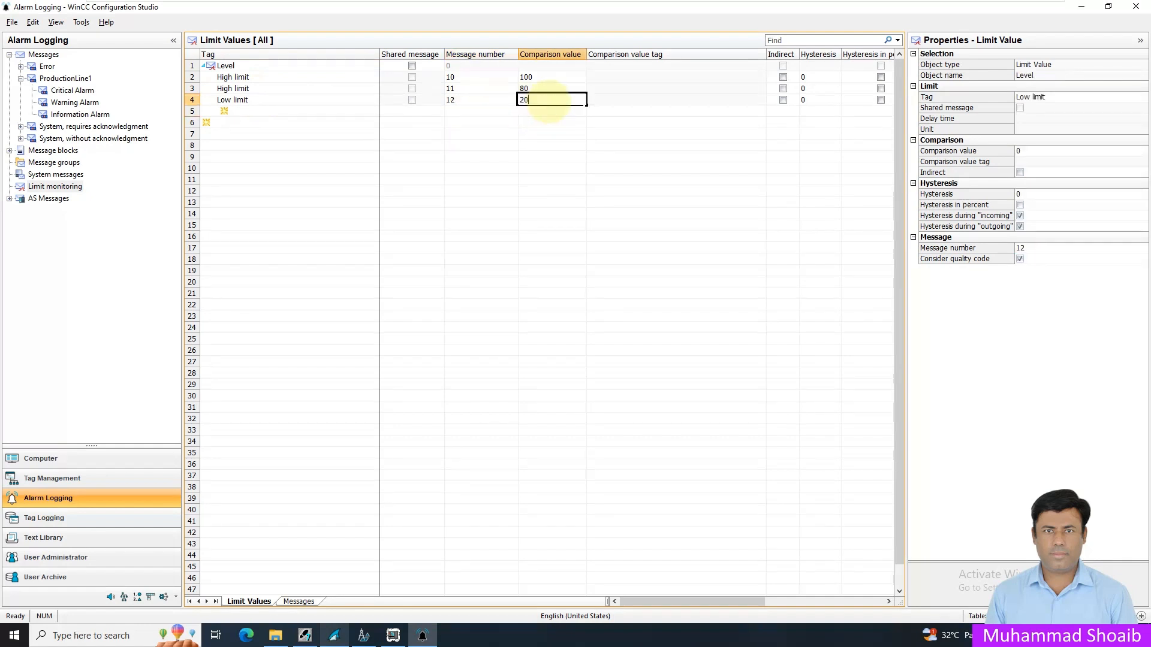
key(Return)
- Add a second Low limit under the Level tag and set its message number to 13
click(322, 109)
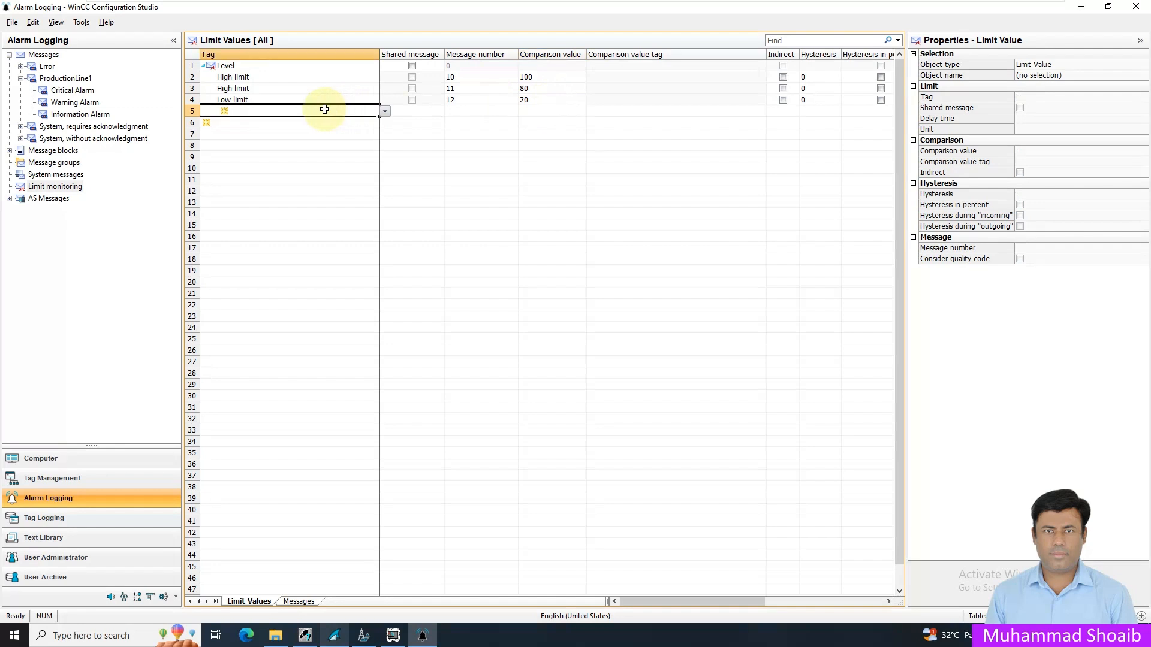
click(385, 112)
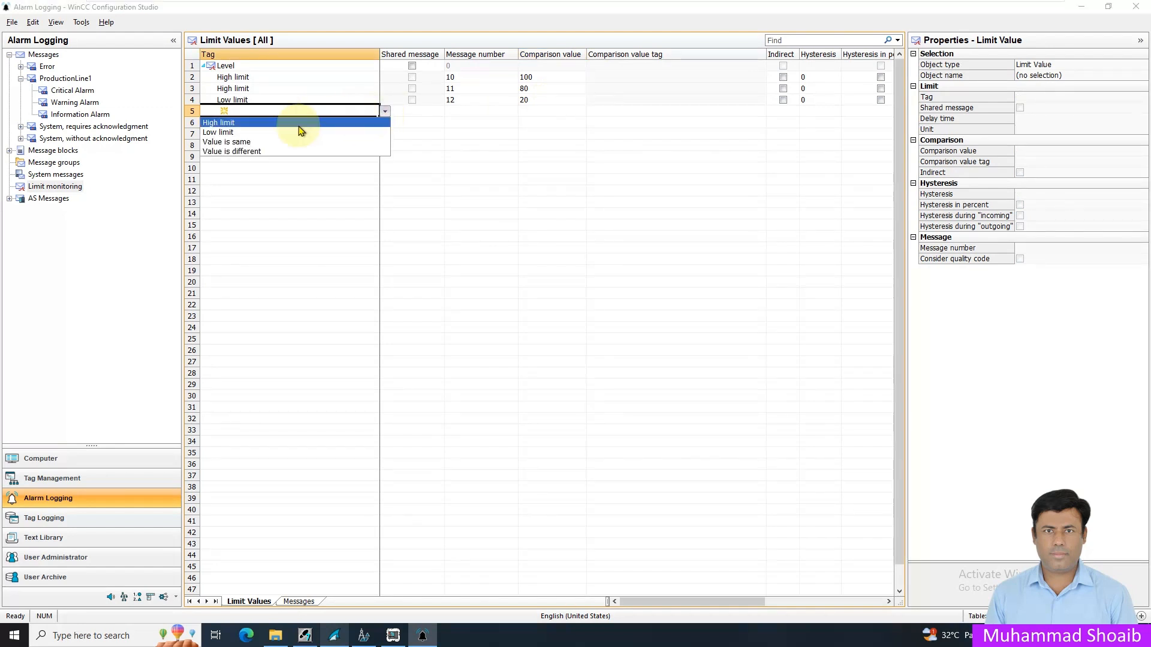
click(284, 134)
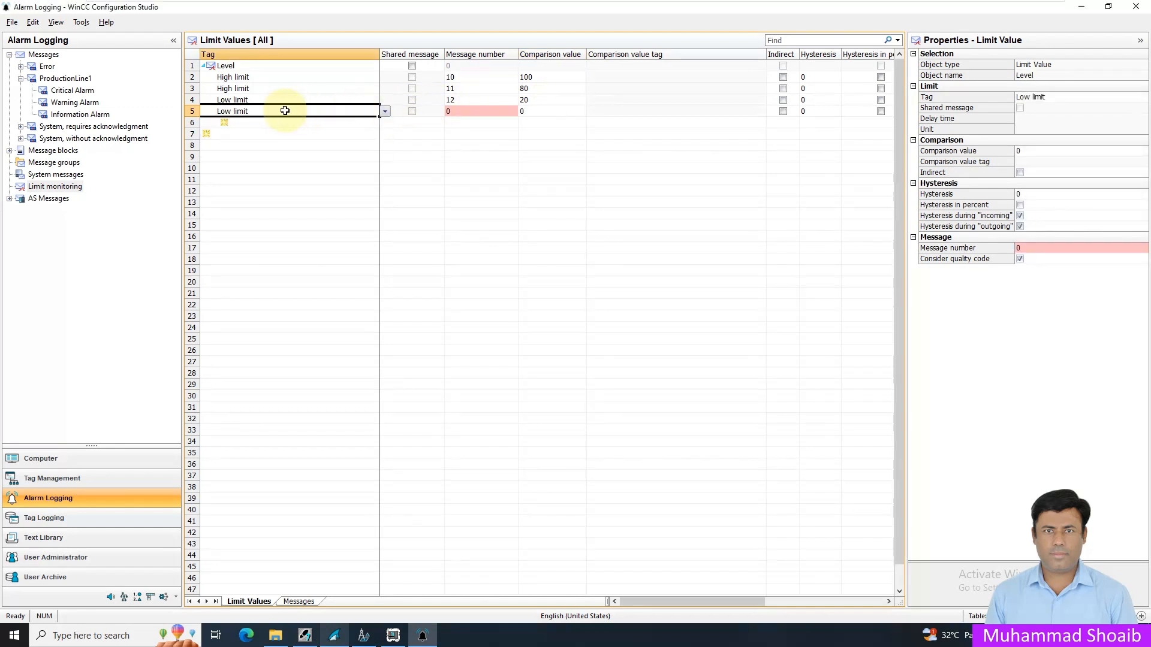
click(464, 114)
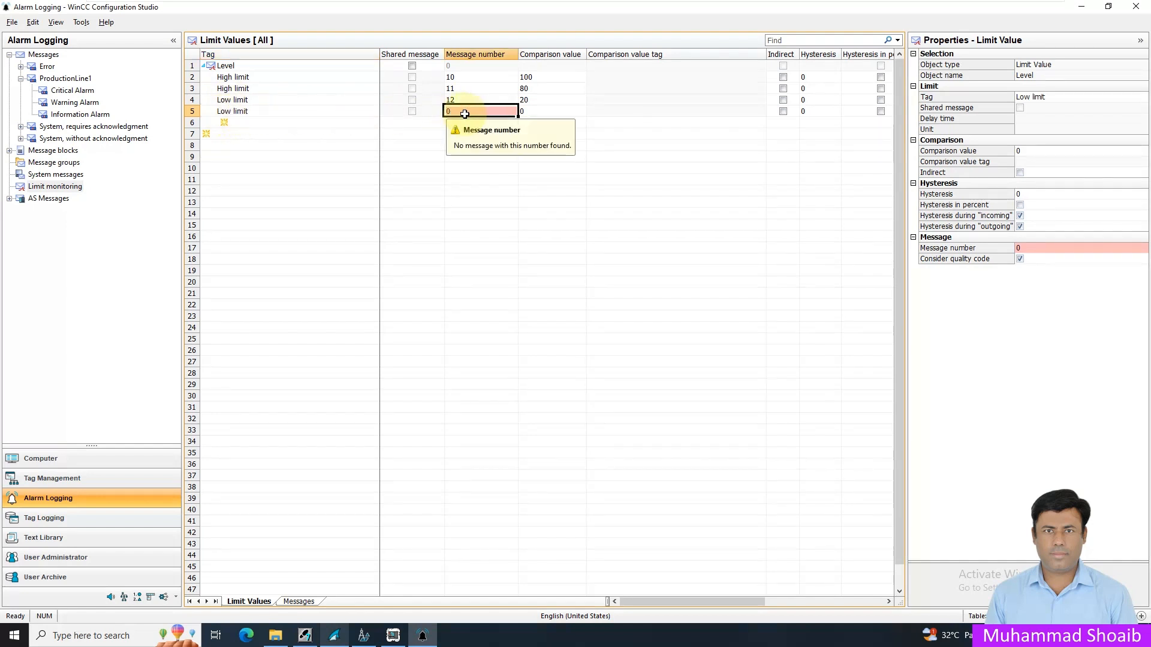
text(13)
key(Return)
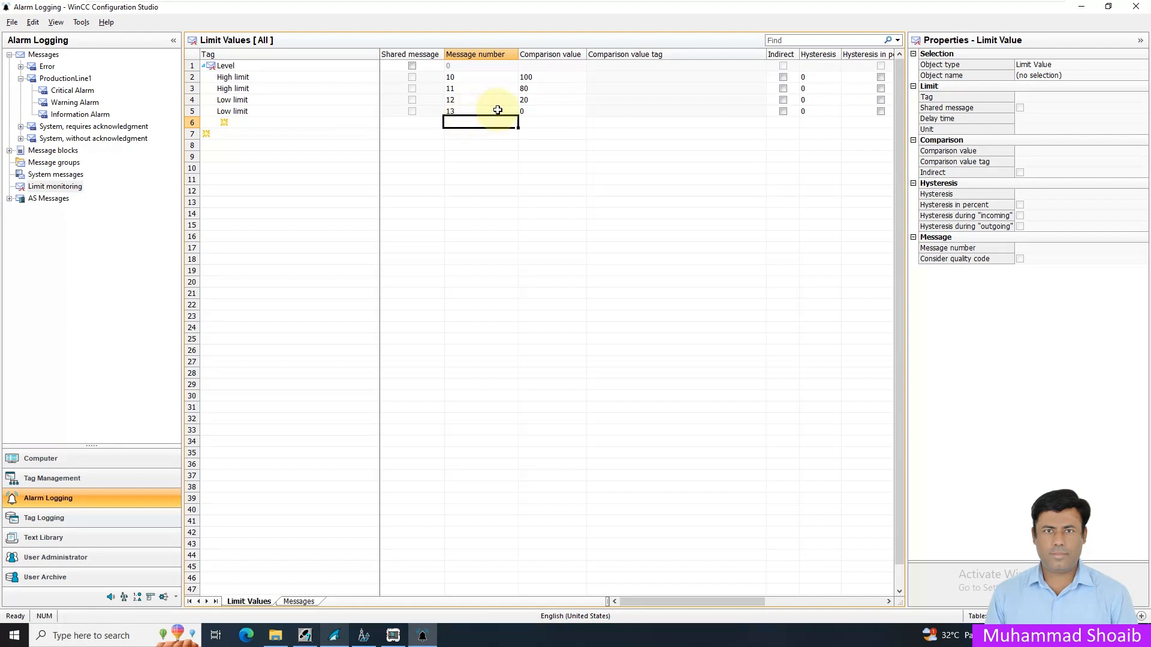
- Set the second Low limit's comparison value to 10 and check the comparison values of the other Level limits
click(538, 111)
text(10)
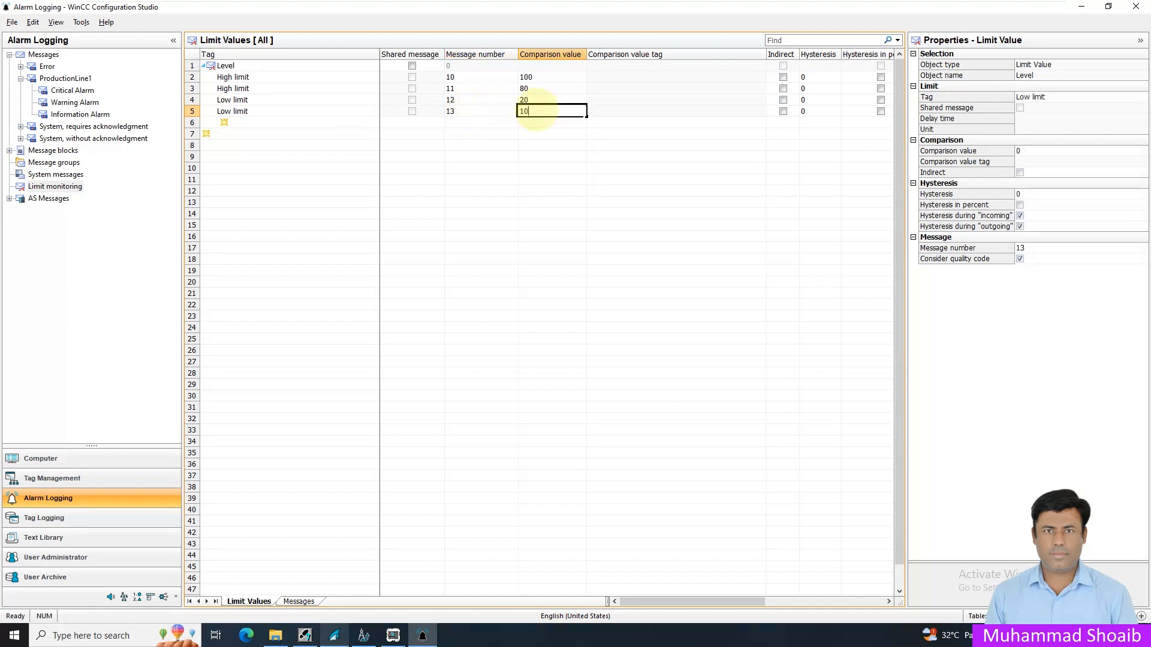
key(Return)
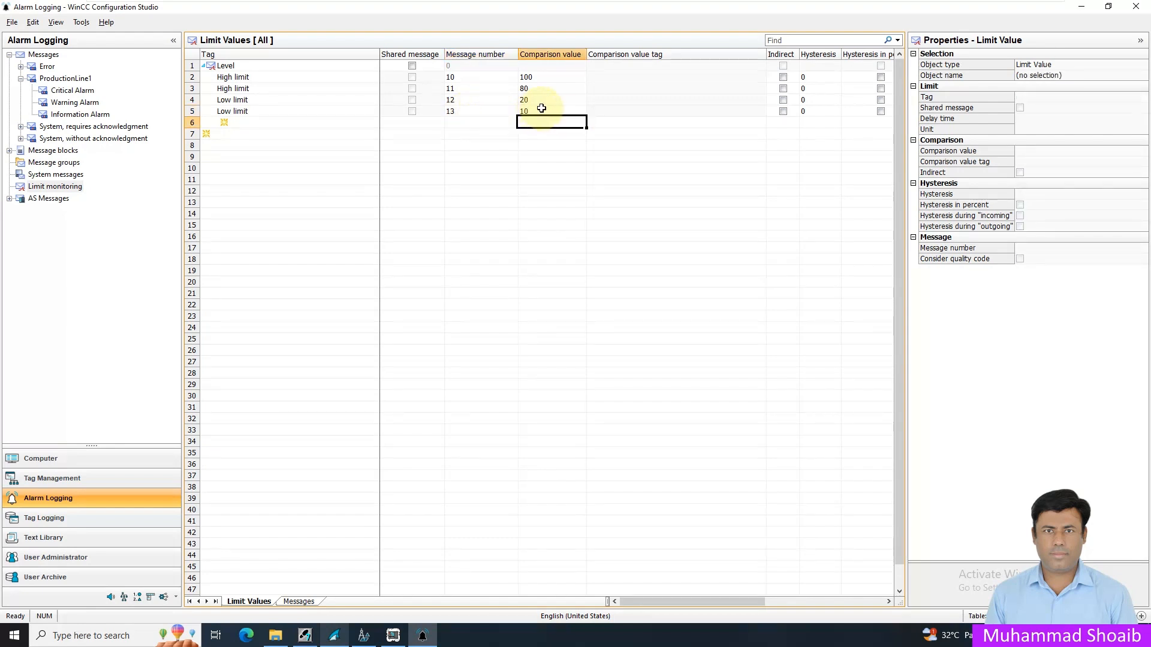
click(545, 112)
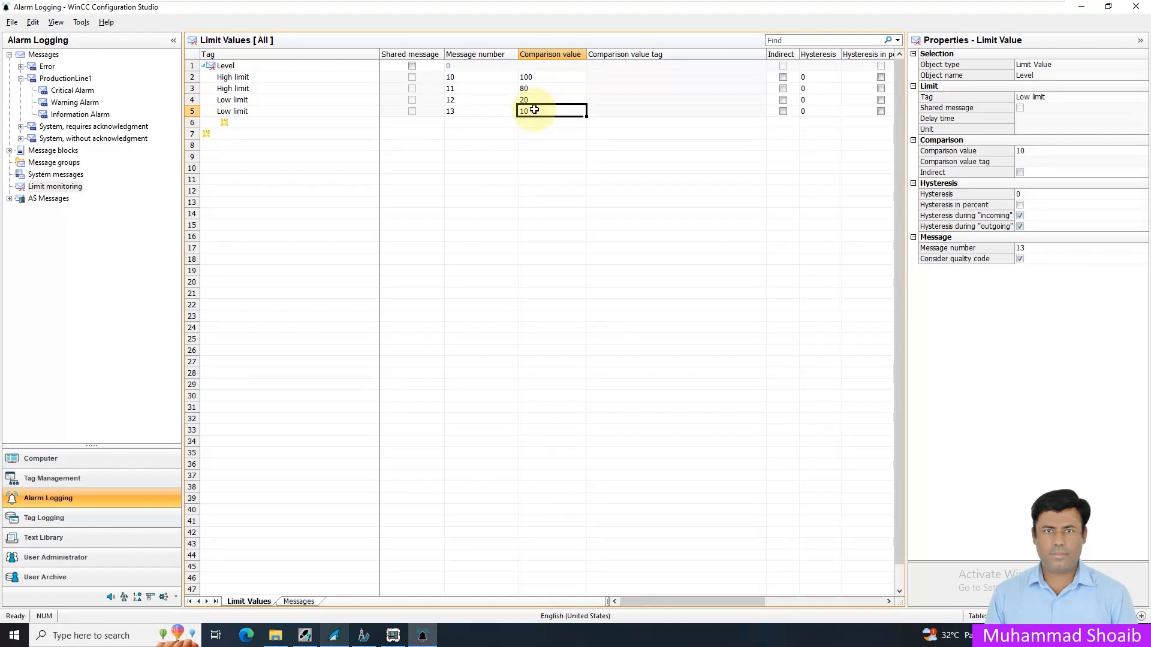
click(536, 101)
click(535, 90)
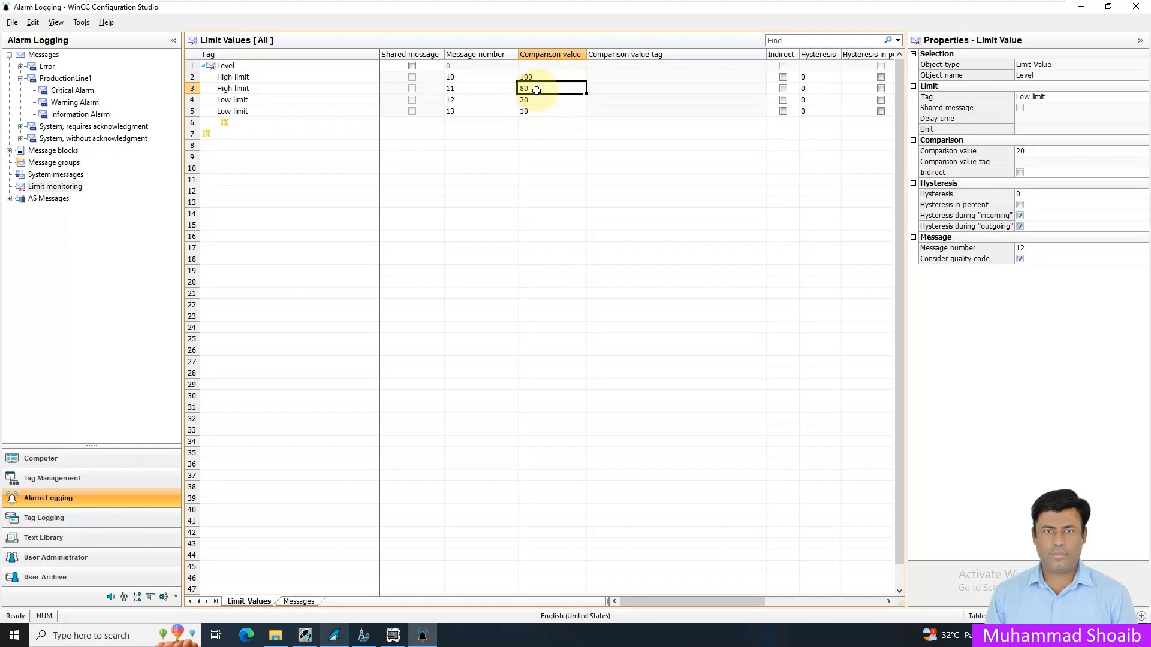
click(540, 78)
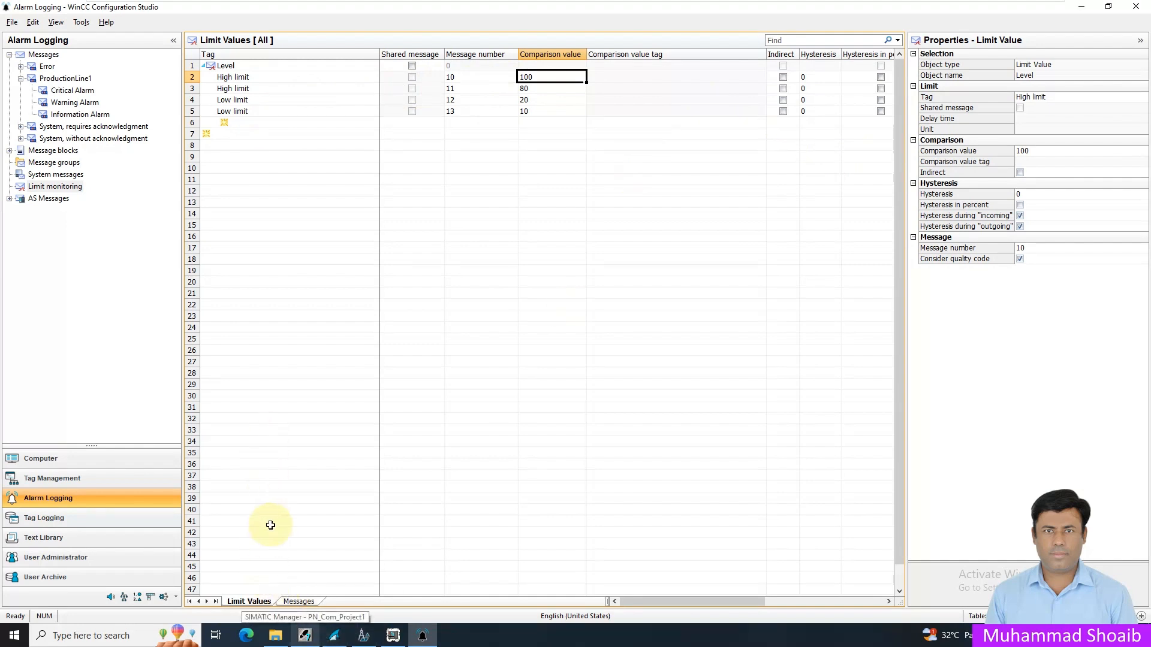
- Open the limit monitoring messages and set the message class of message 10 to ProductionLine1
click(297, 602)
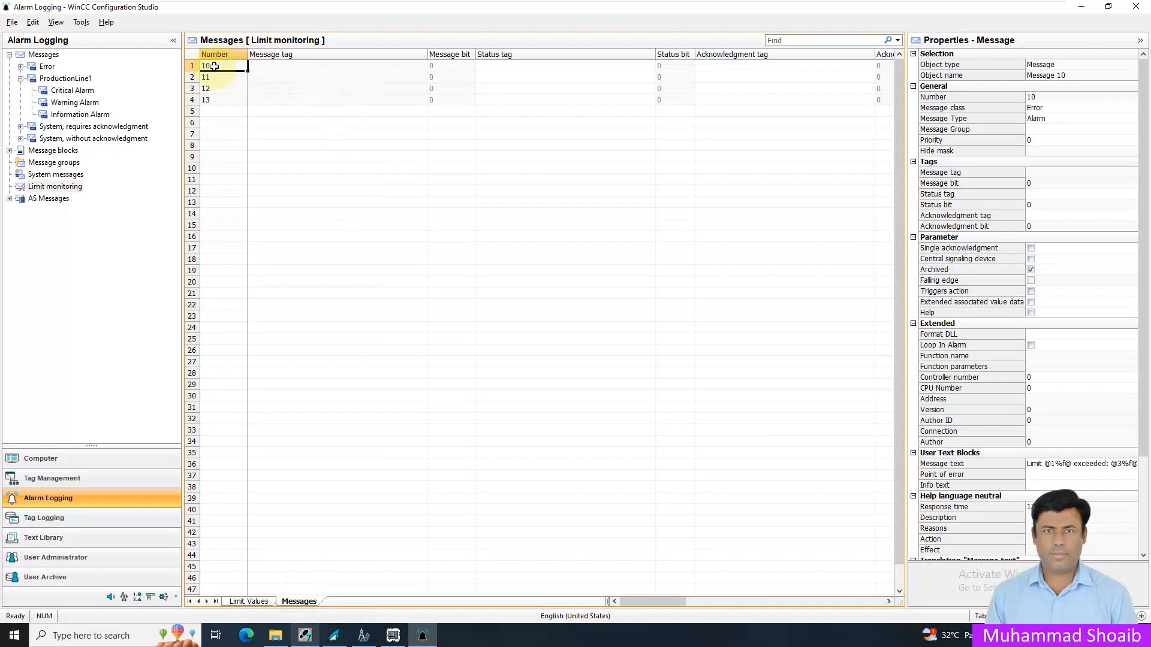
click(889, 601)
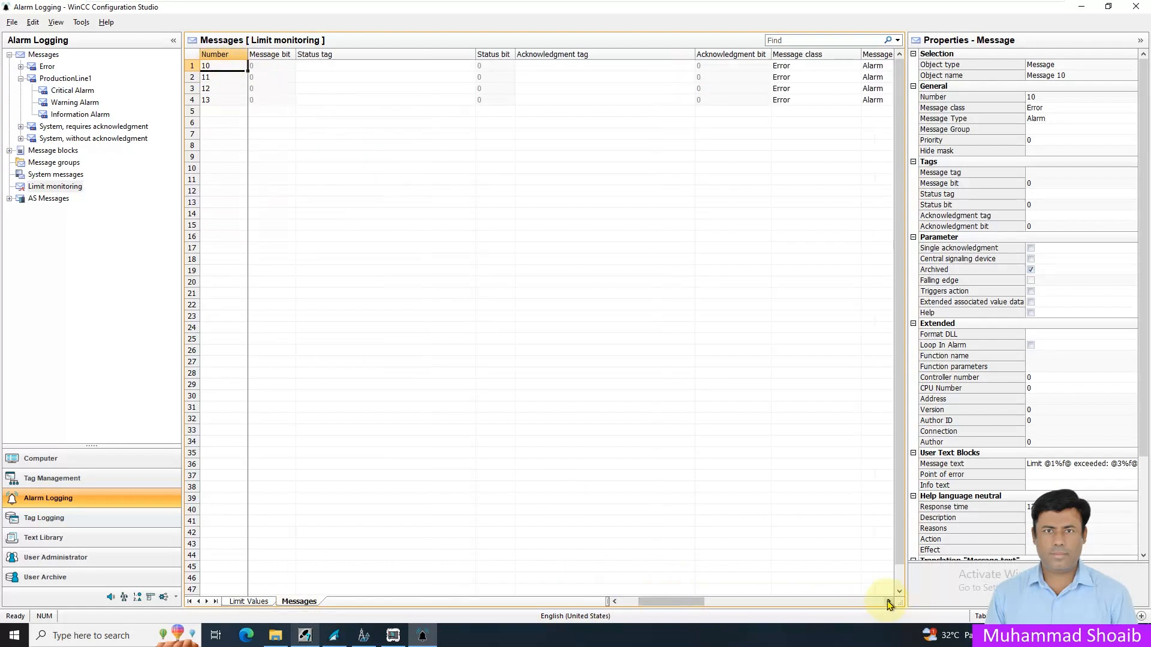
click(888, 602)
click(889, 602)
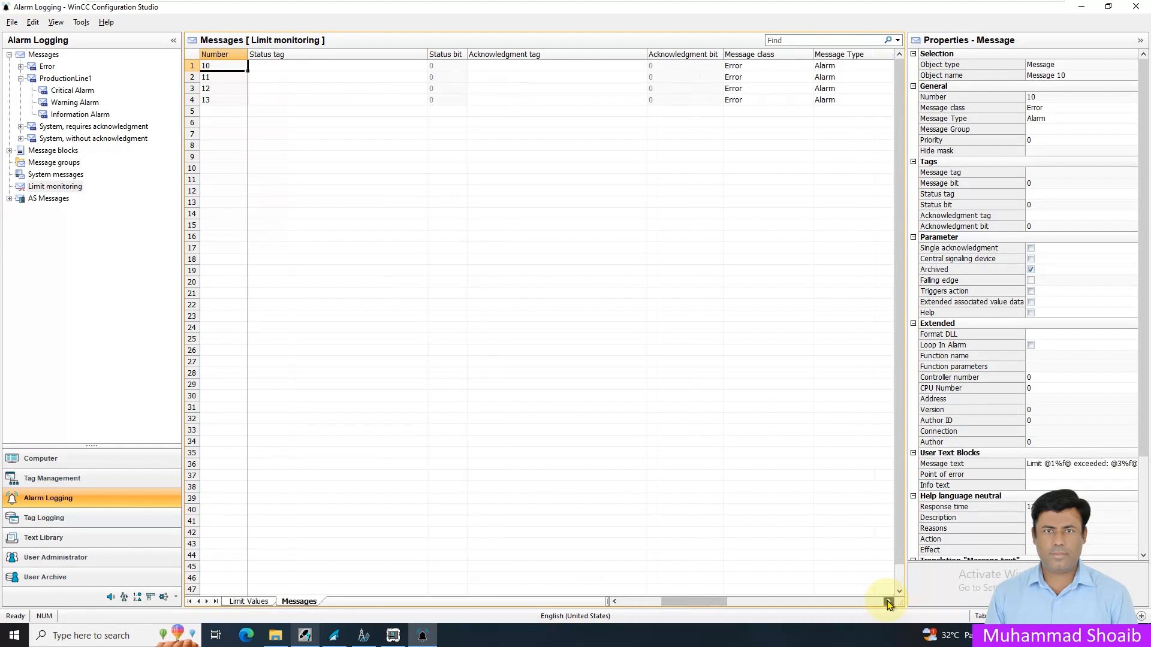
click(888, 602)
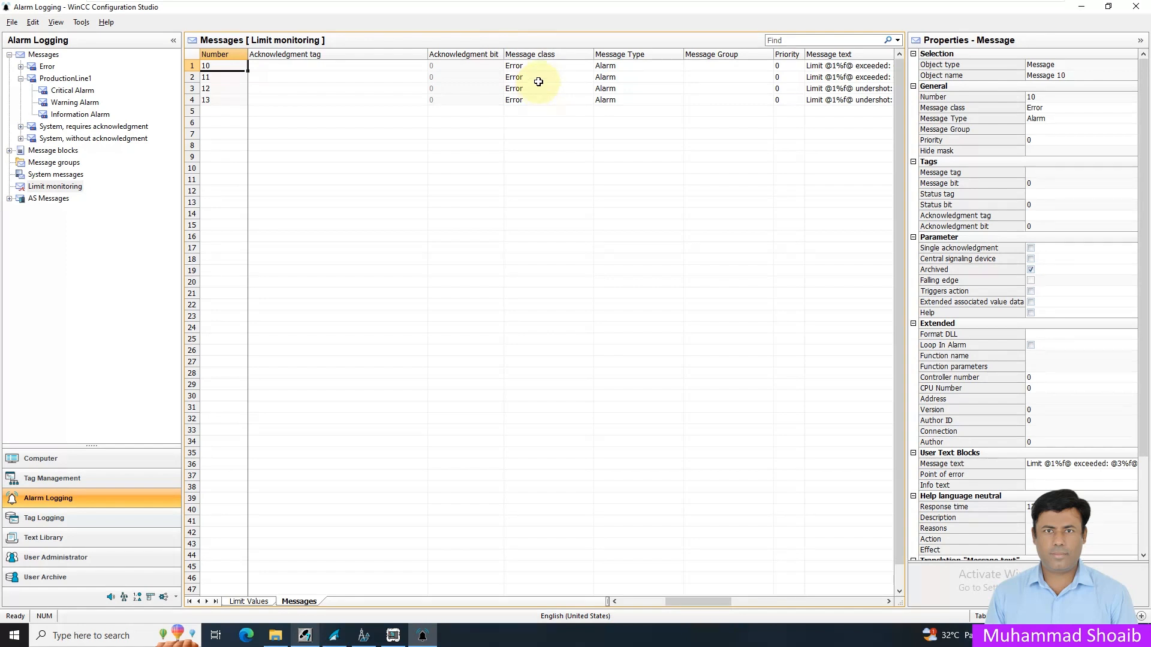
click(584, 66)
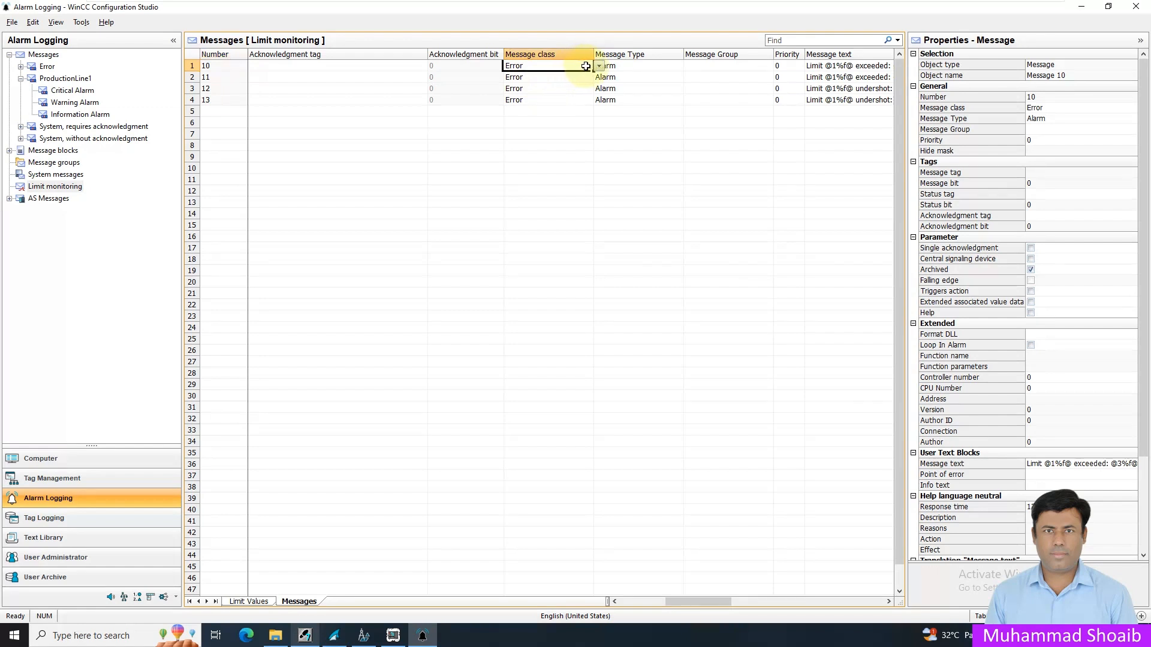
click(599, 66)
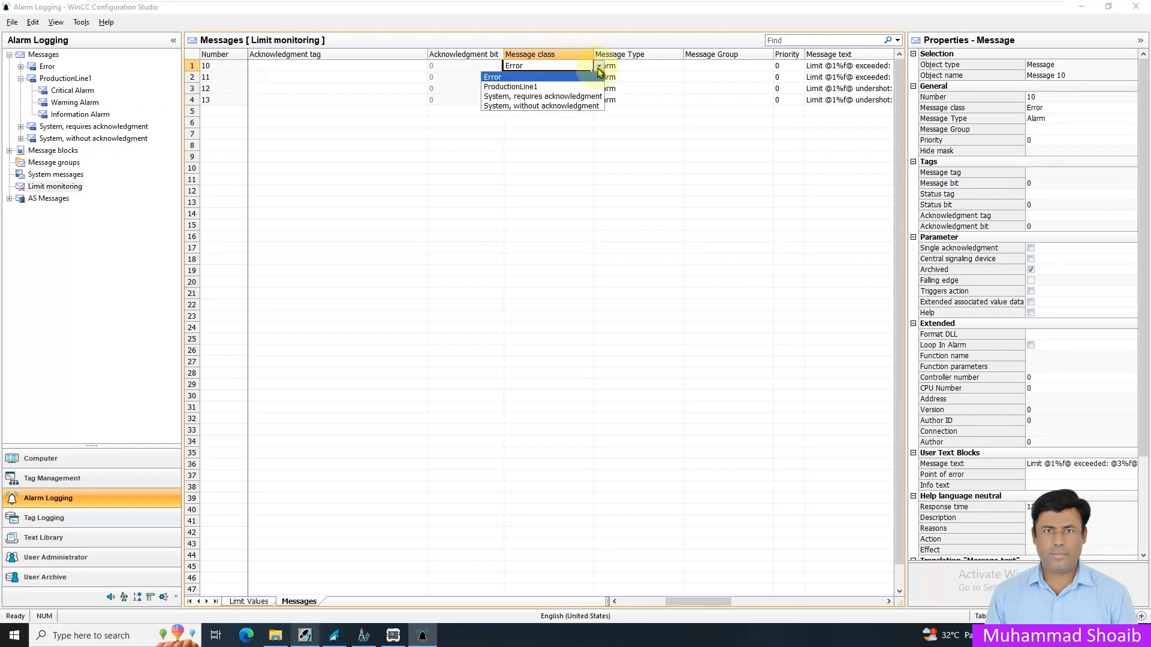
click(527, 87)
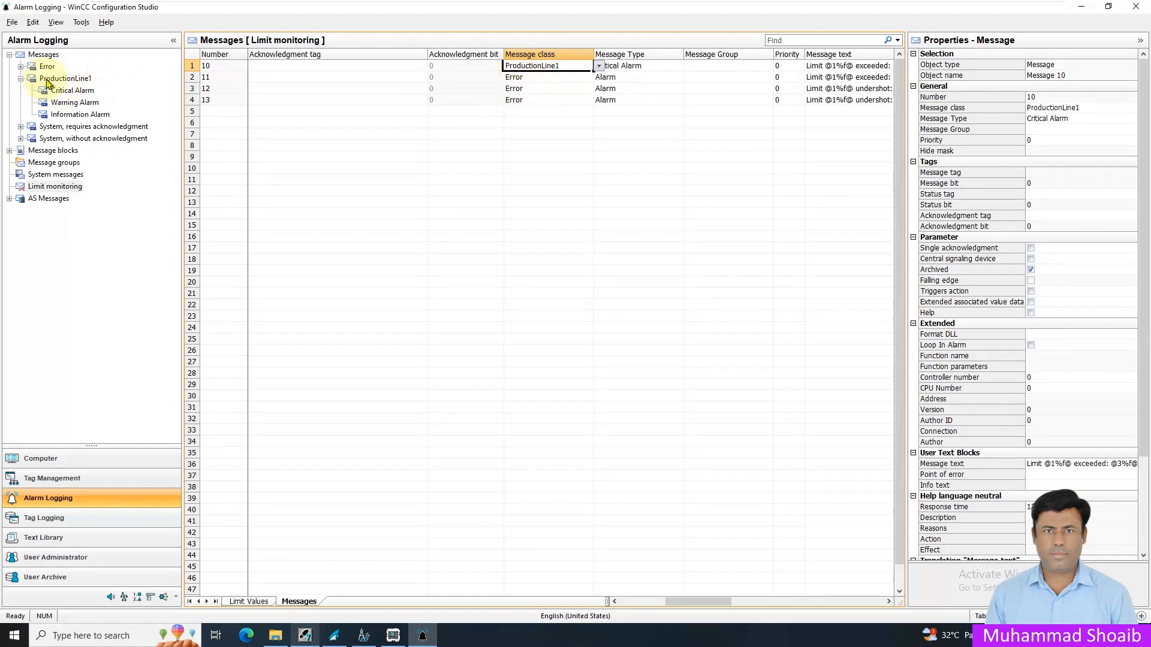
- Check the message types available for message 10 and keep Critical Alarm selected
click(581, 77)
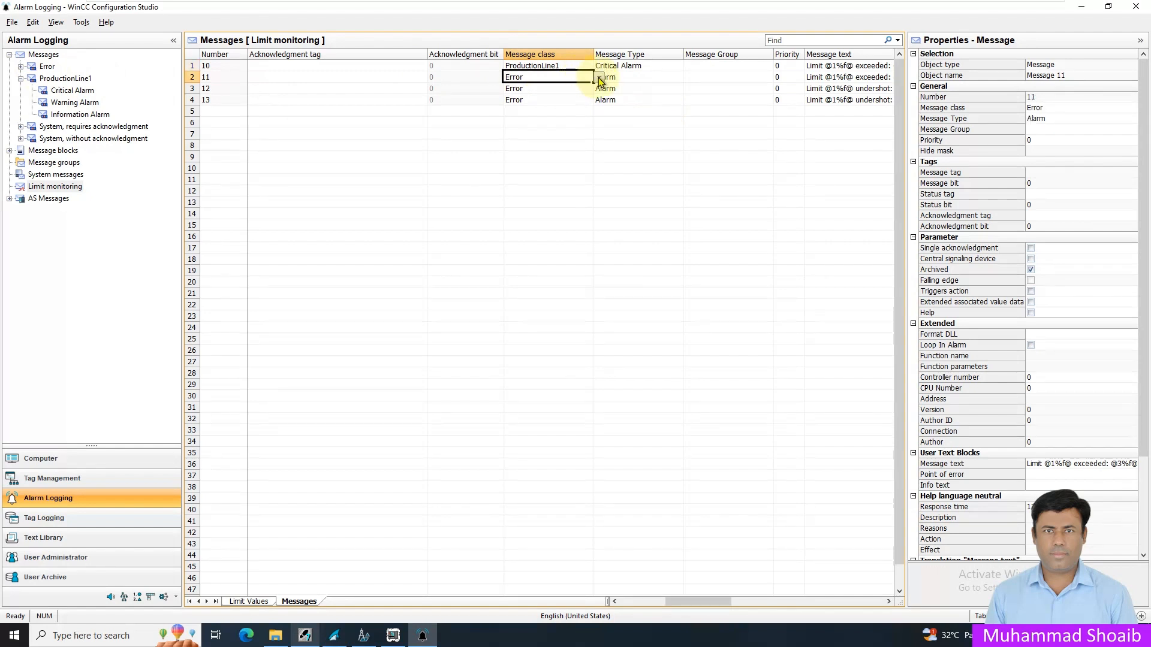
click(638, 65)
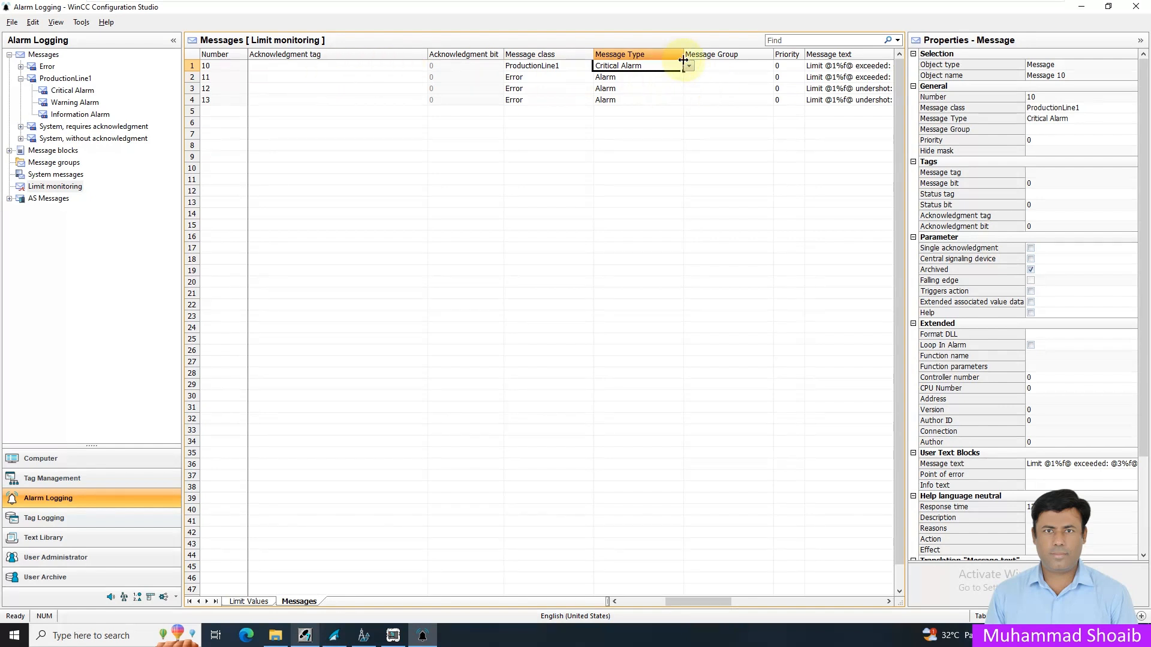
click(207, 66)
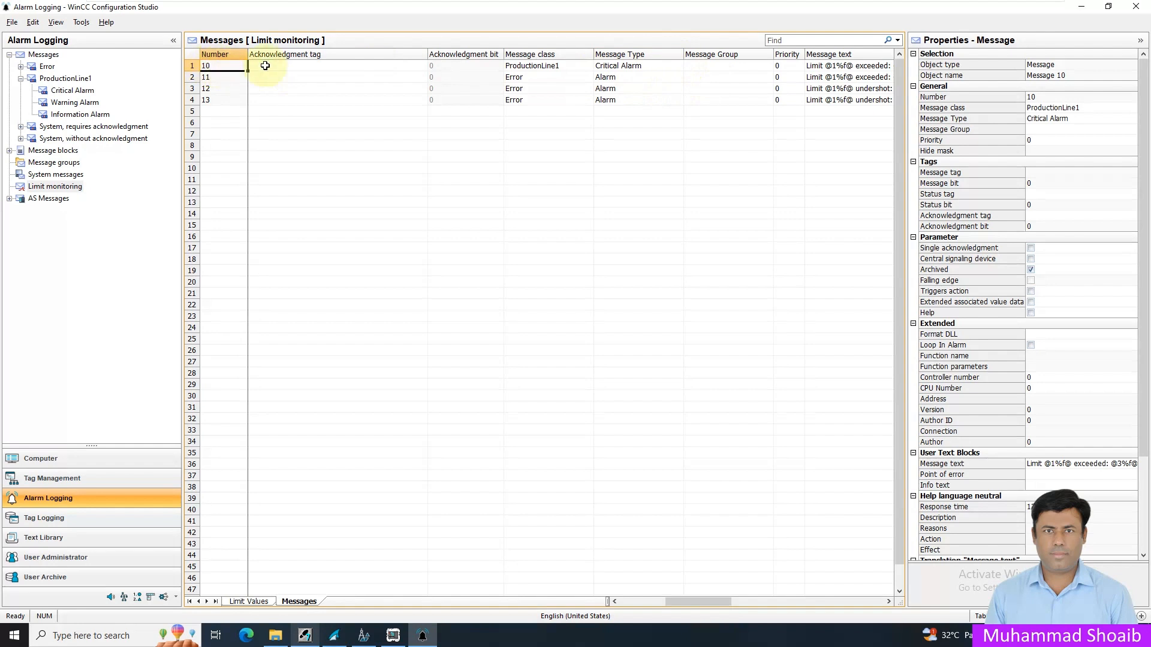
click(660, 67)
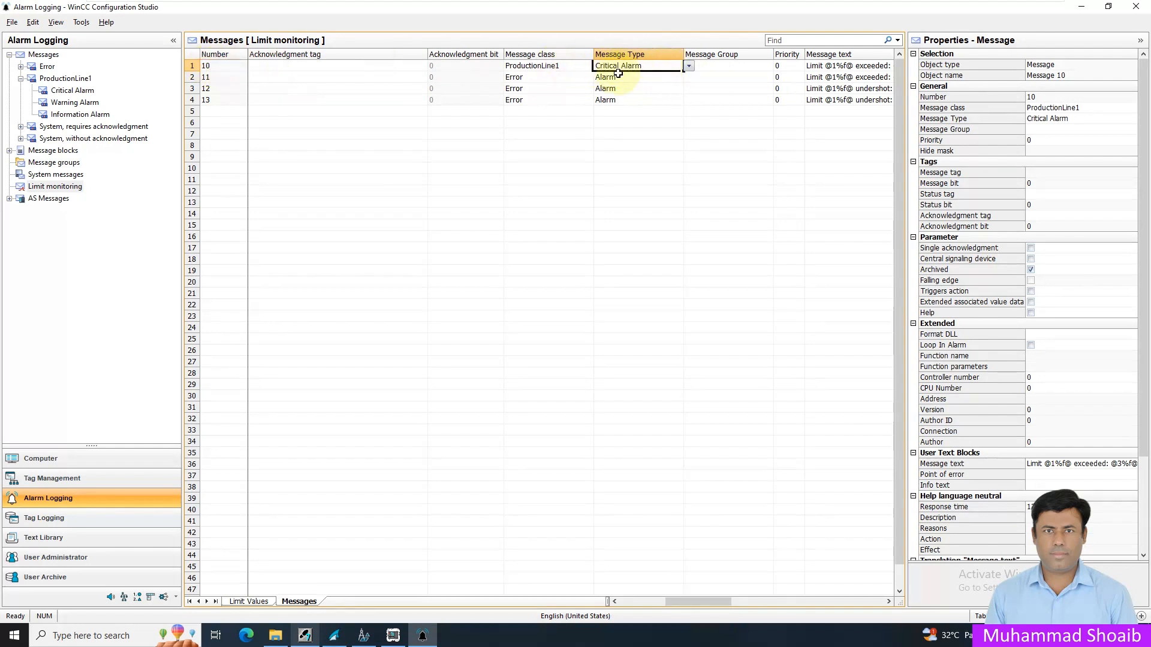
click(689, 66)
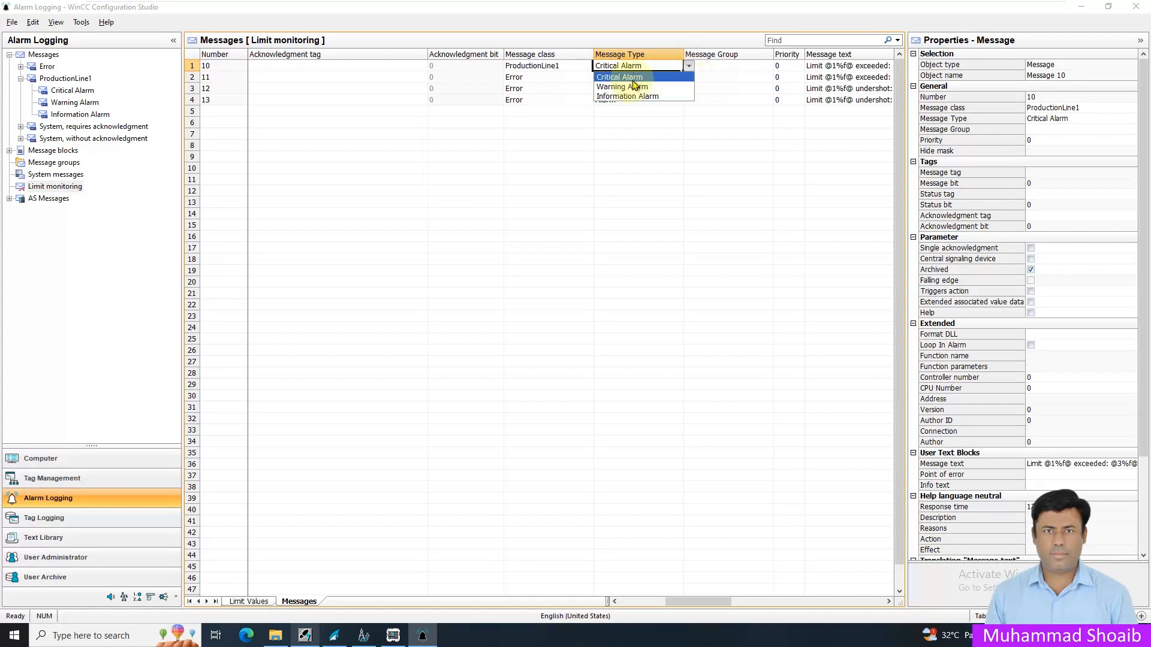
click(592, 77)
- Assign message 11 to the ProductionLine1 class with message type Warning Alarm
click(573, 78)
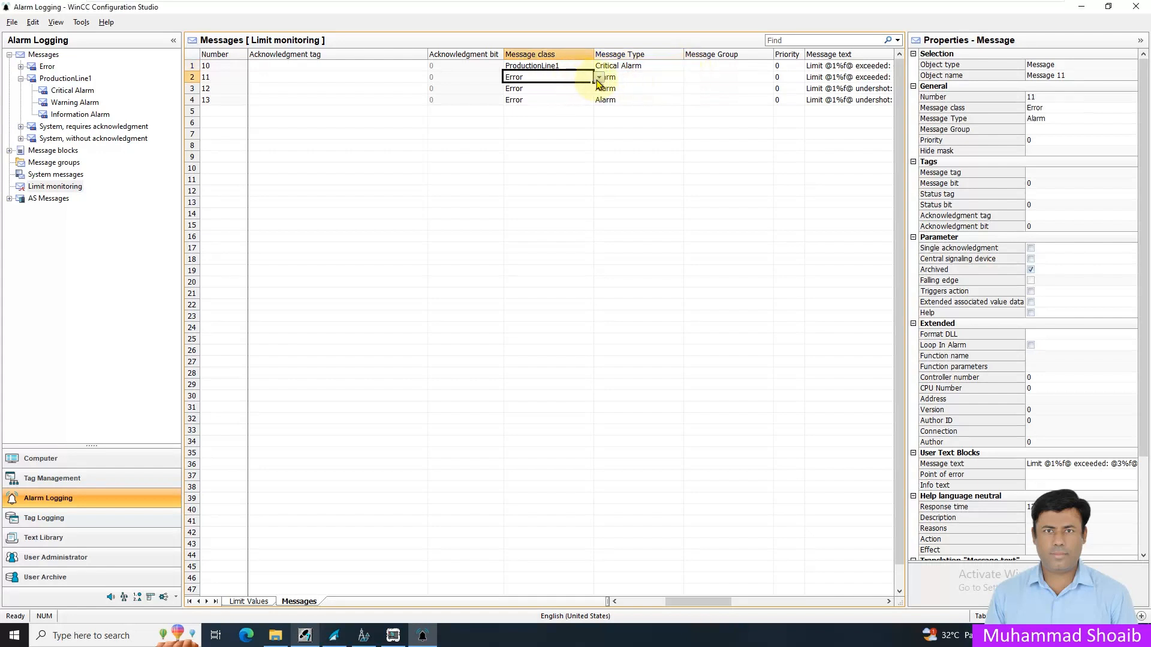
click(599, 78)
click(540, 96)
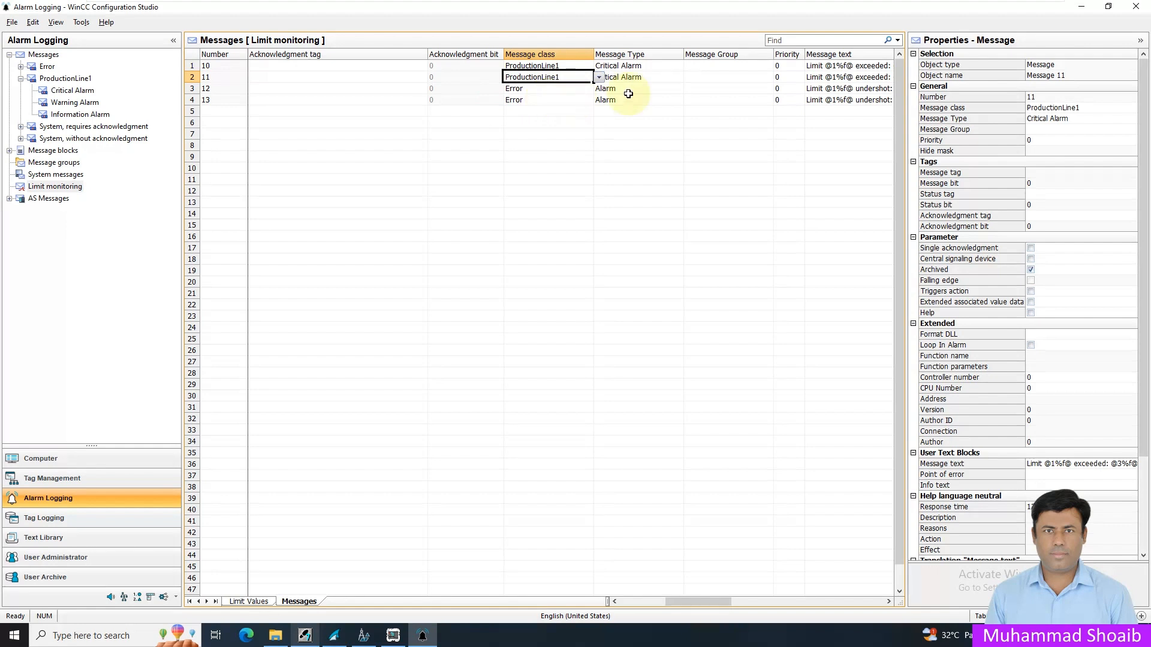
click(608, 77)
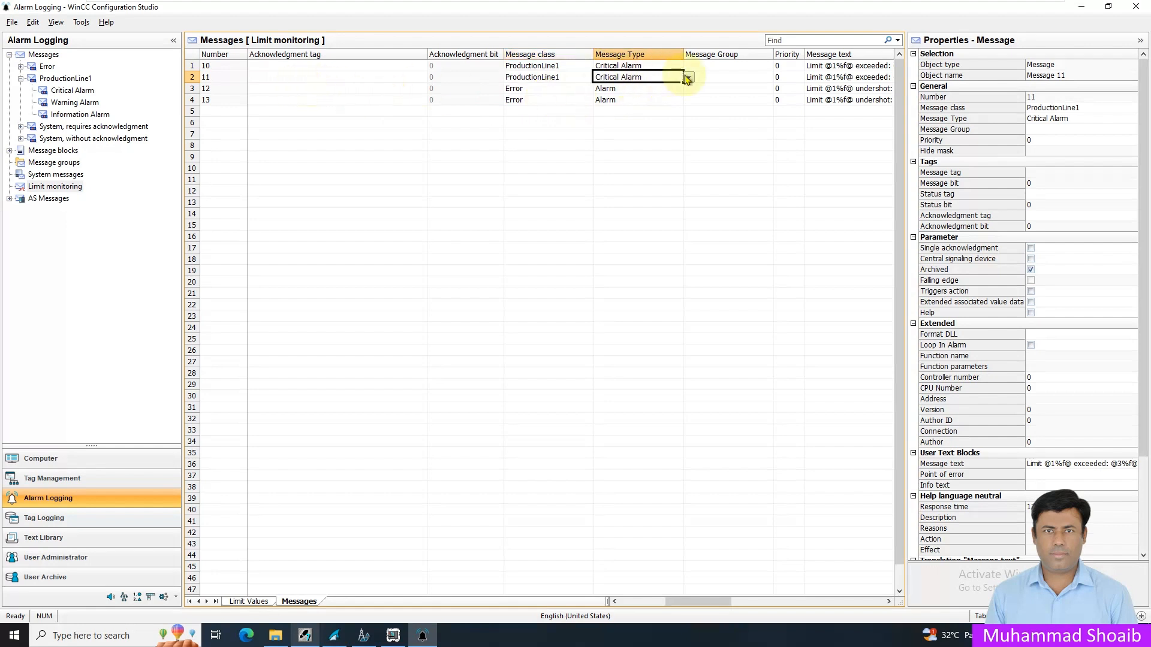
click(689, 78)
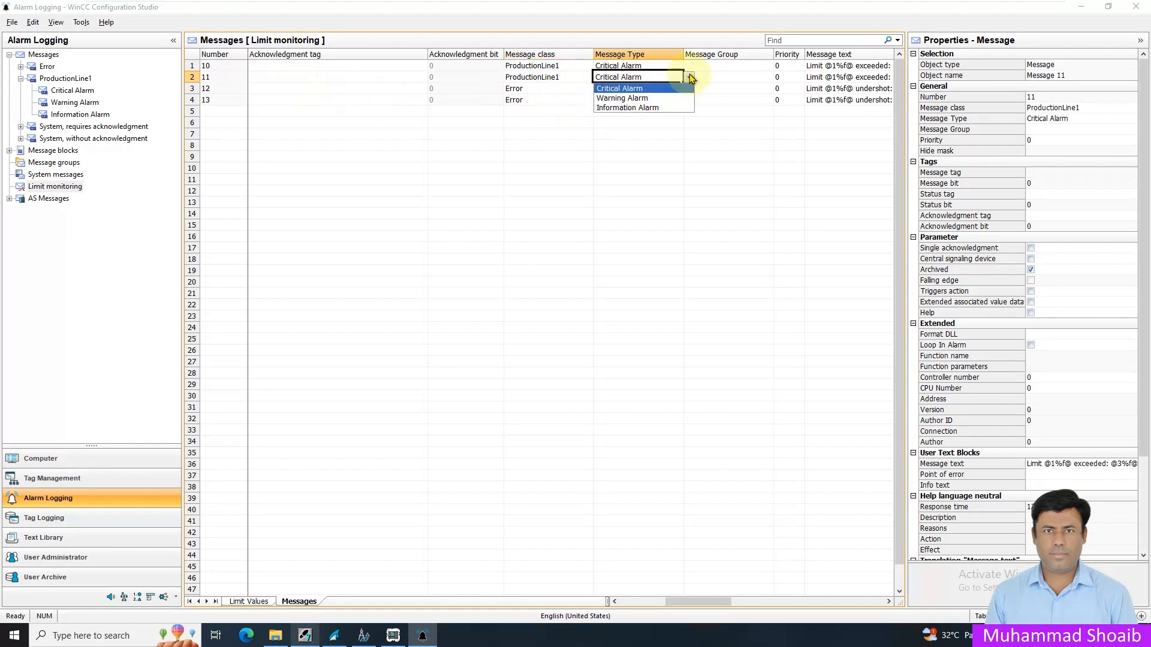
click(635, 98)
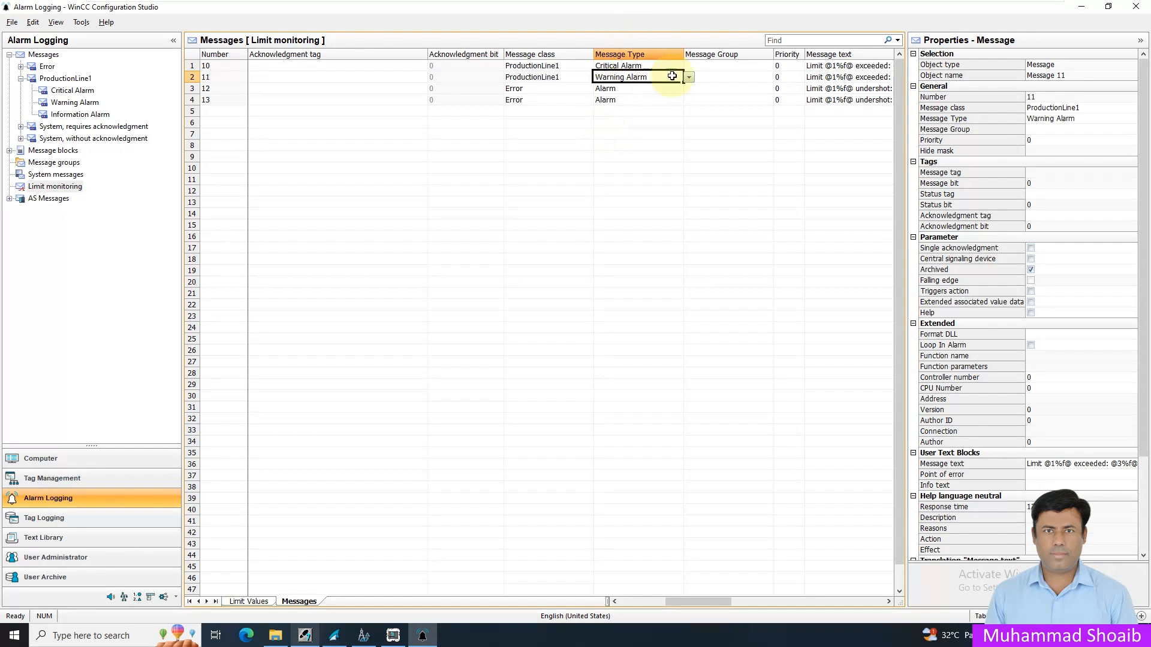
- Assign message 12 to the ProductionLine1 class with message type Information Alarm
click(582, 91)
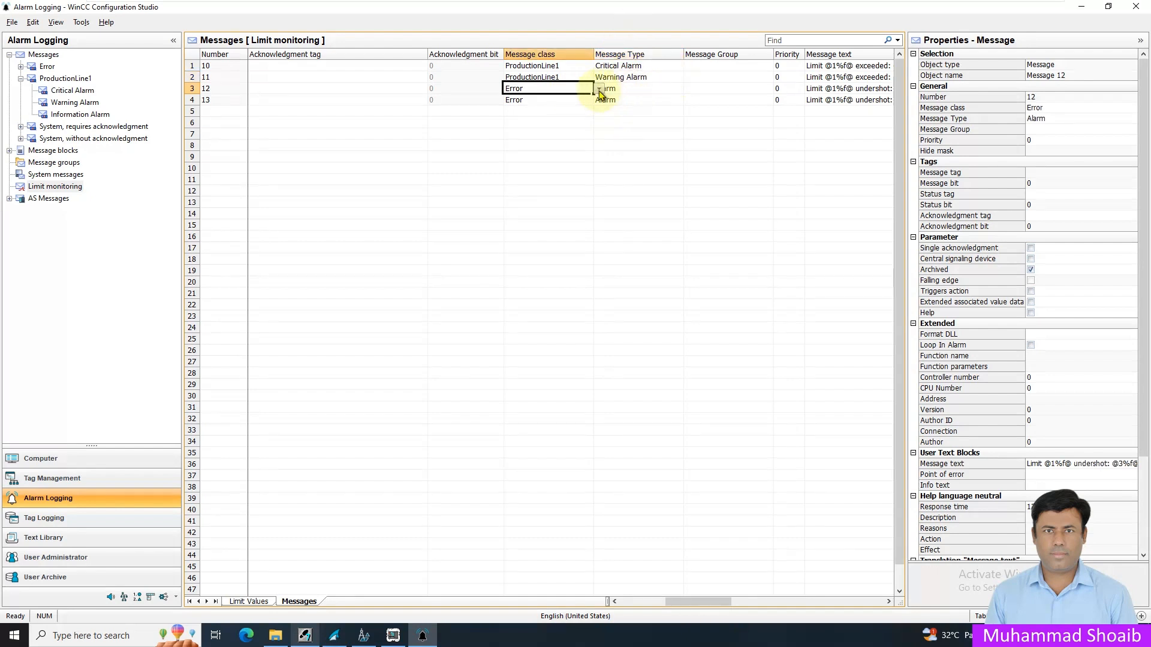
click(599, 89)
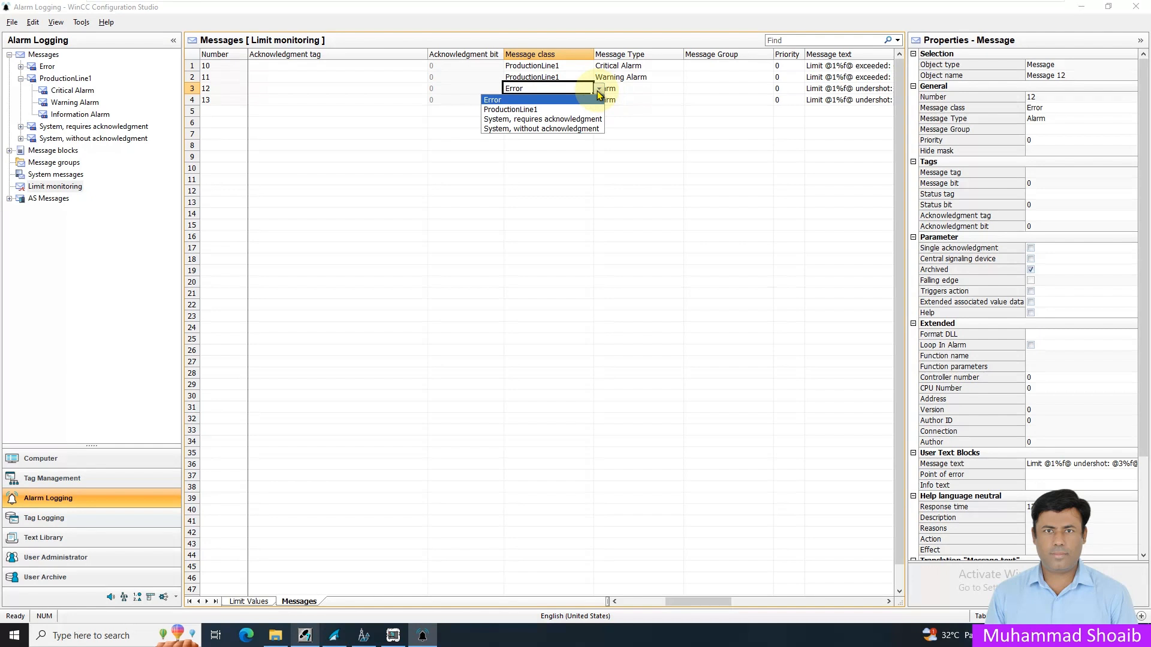
click(561, 110)
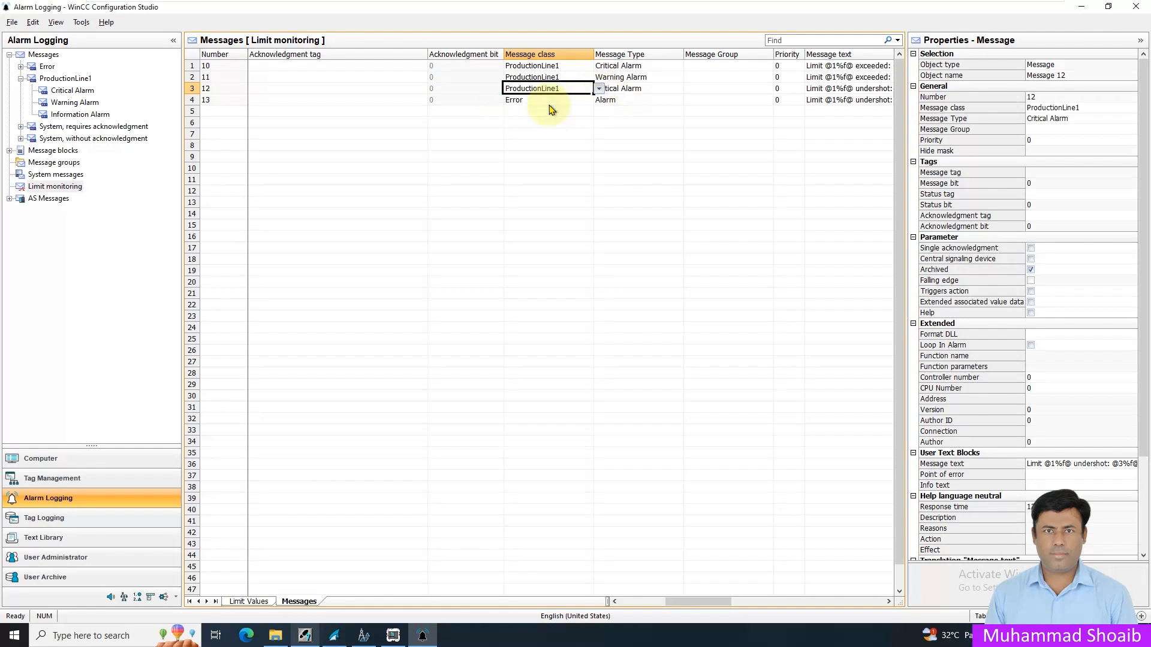
click(656, 90)
click(689, 90)
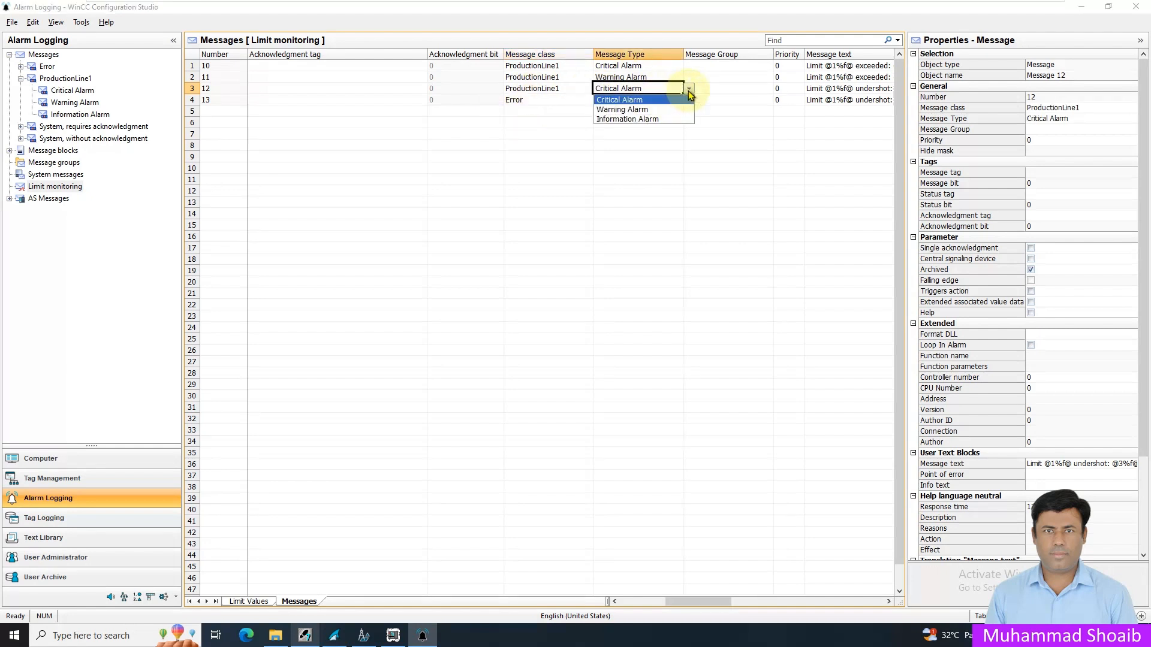
click(650, 119)
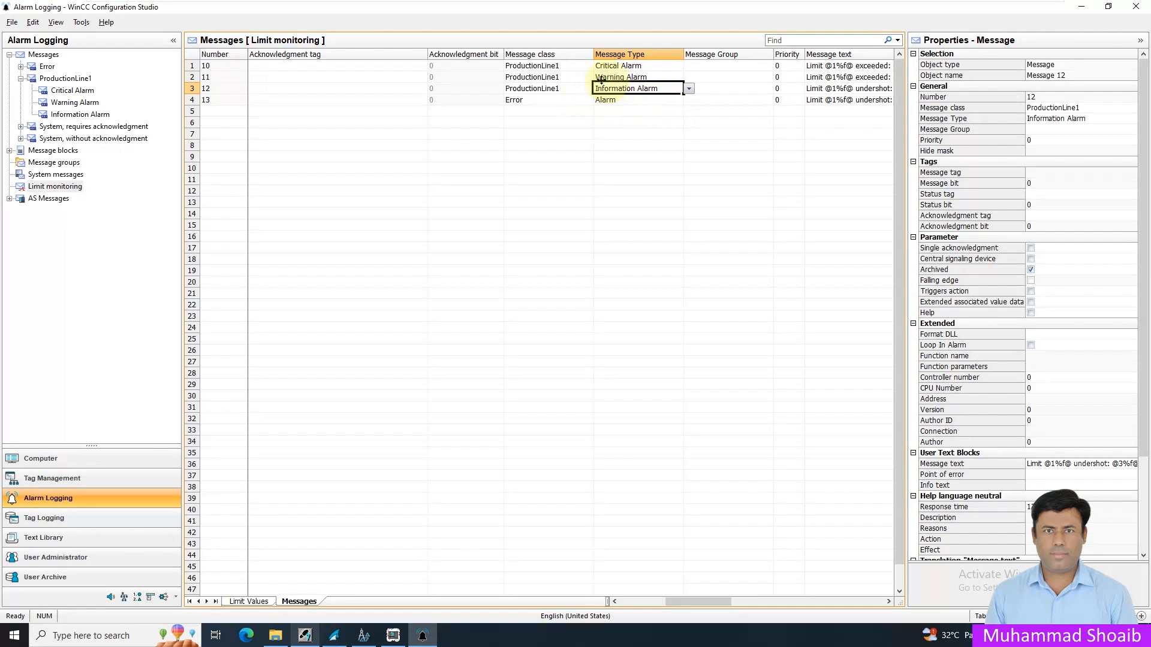
- Assign message 13 to the ProductionLine1 class with message type Critical Alarm
click(586, 101)
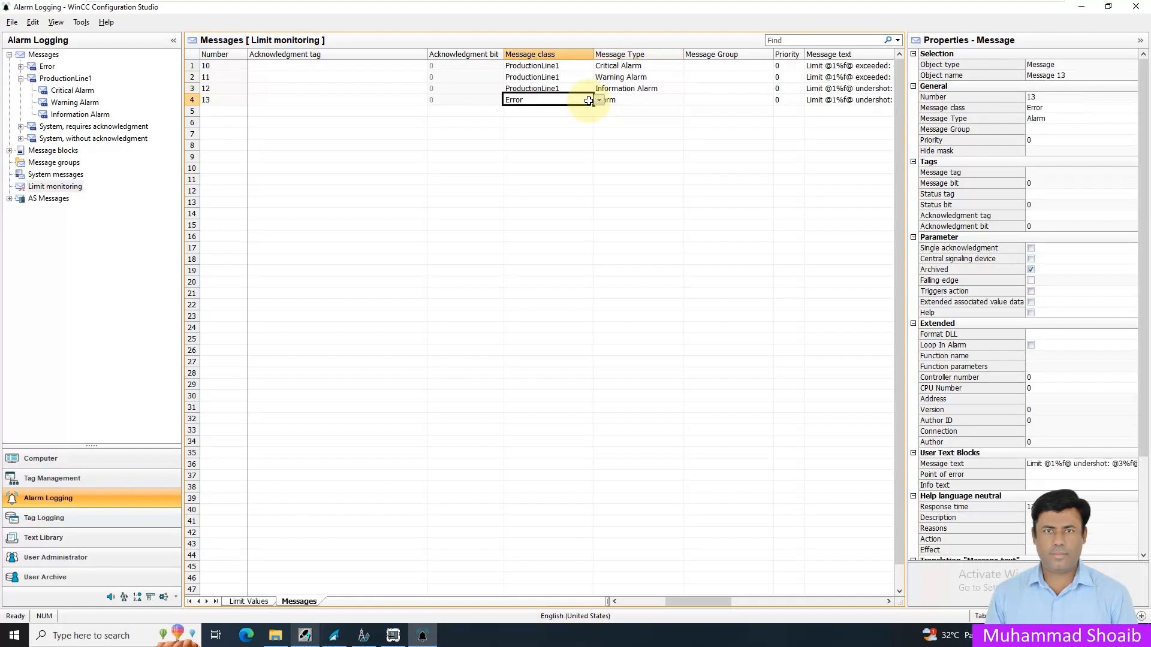
click(599, 101)
click(535, 121)
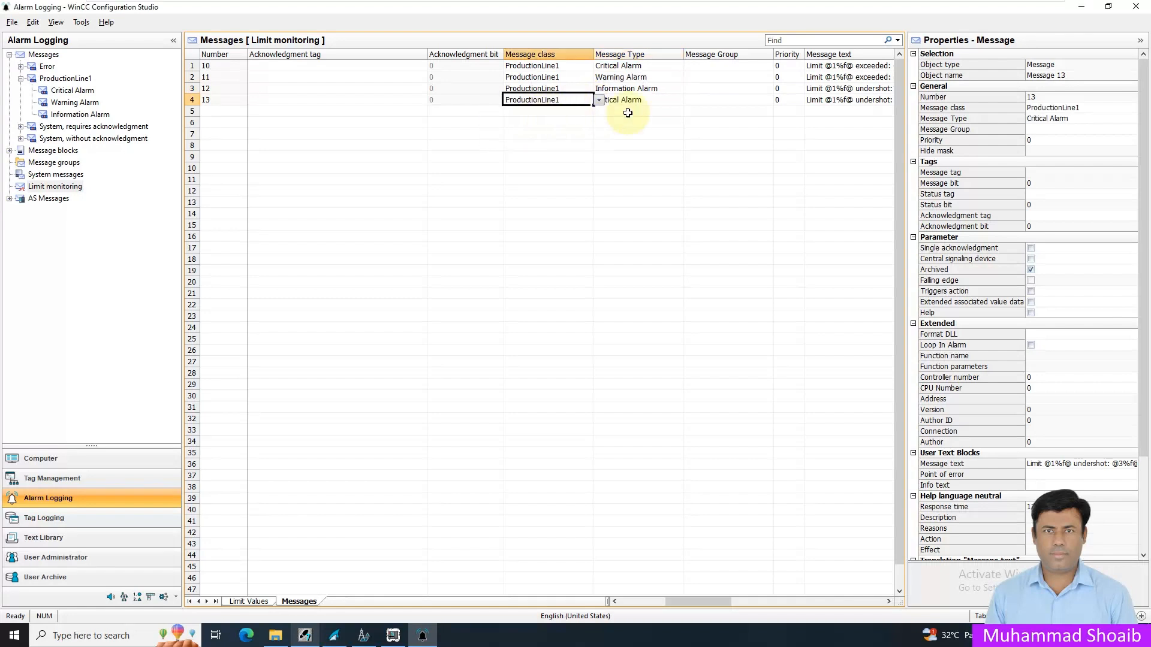
click(666, 102)
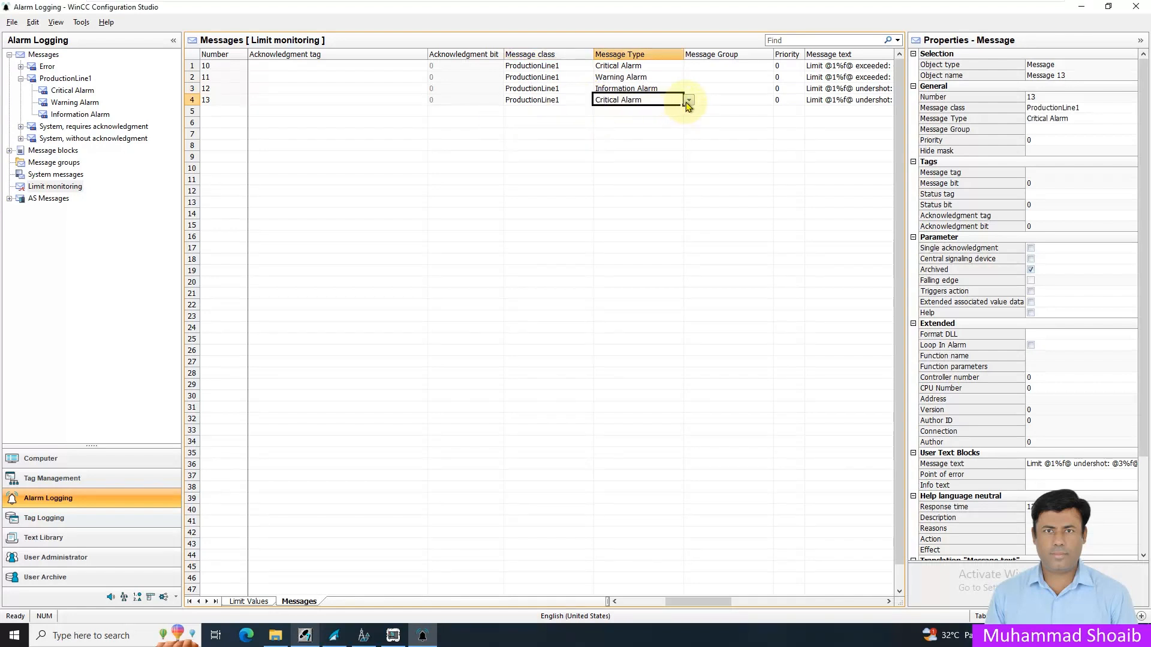
click(690, 101)
click(651, 113)
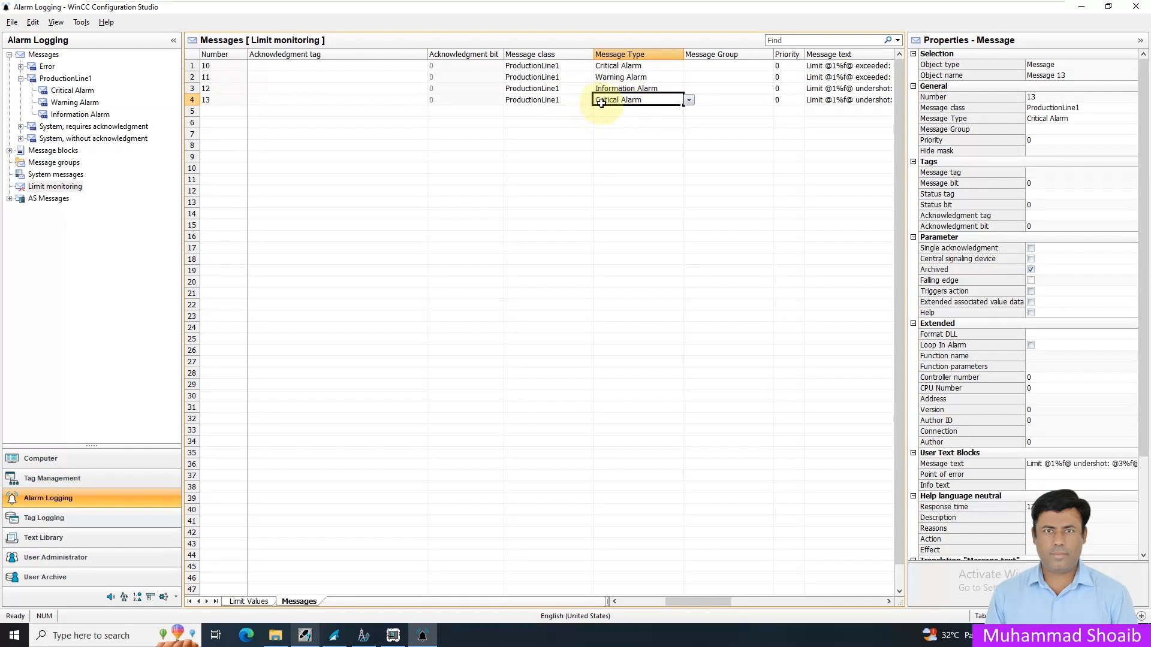
click(574, 100)
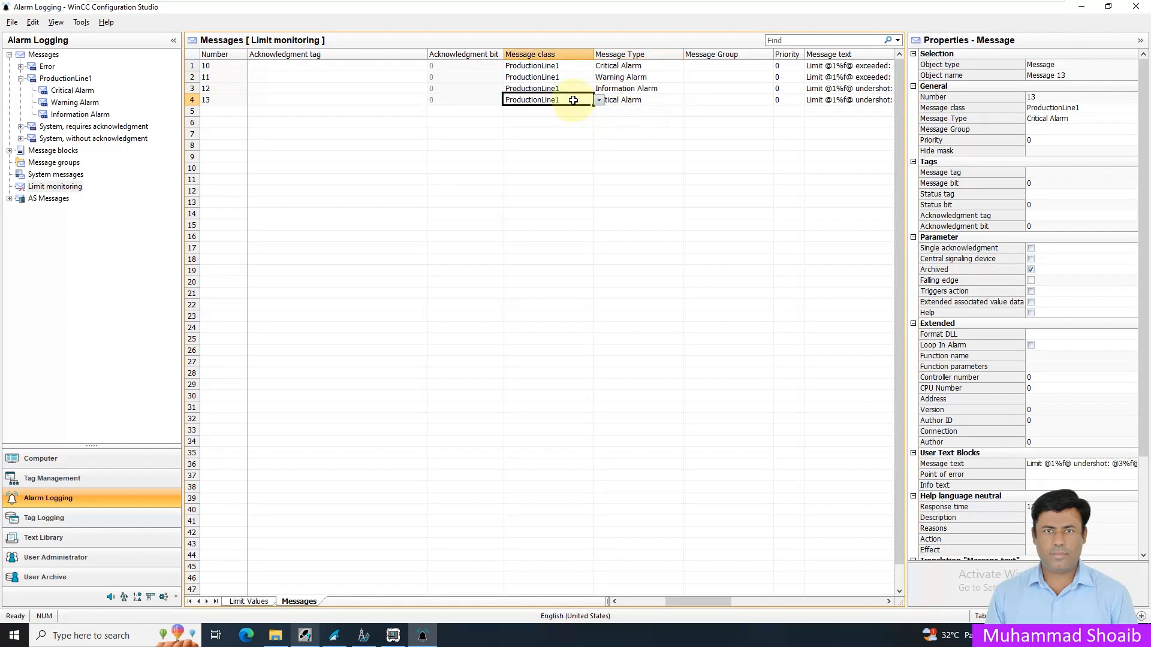
- Replace the message text of message 10 with "Tank Hi Hi Alarm Level"
click(889, 602)
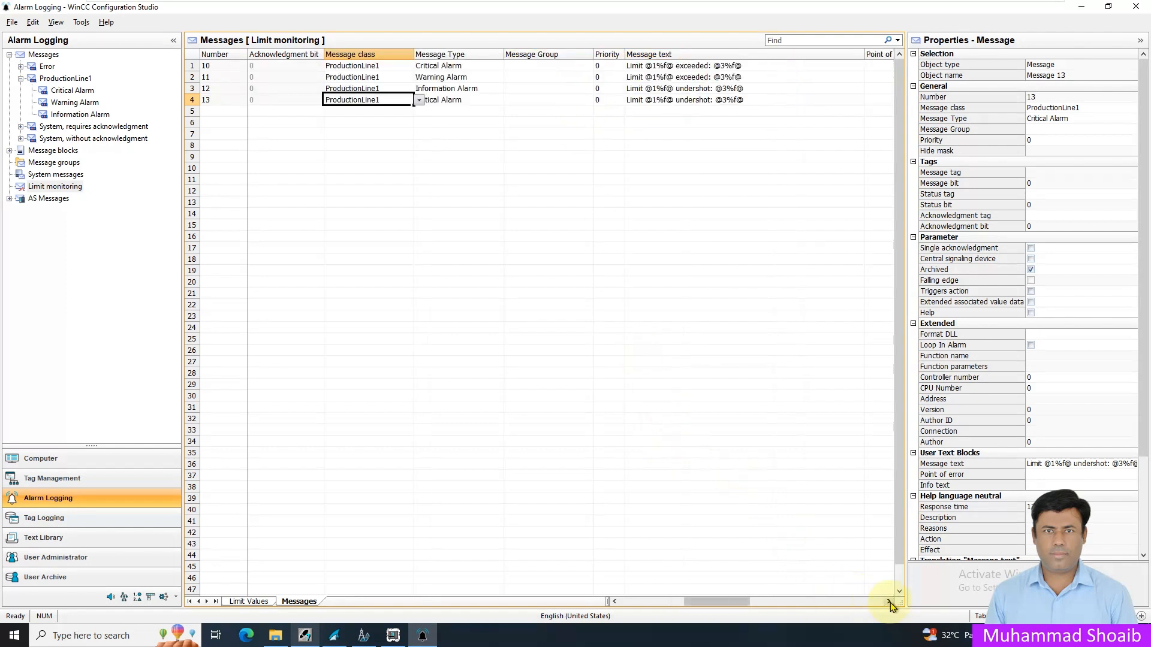
click(889, 602)
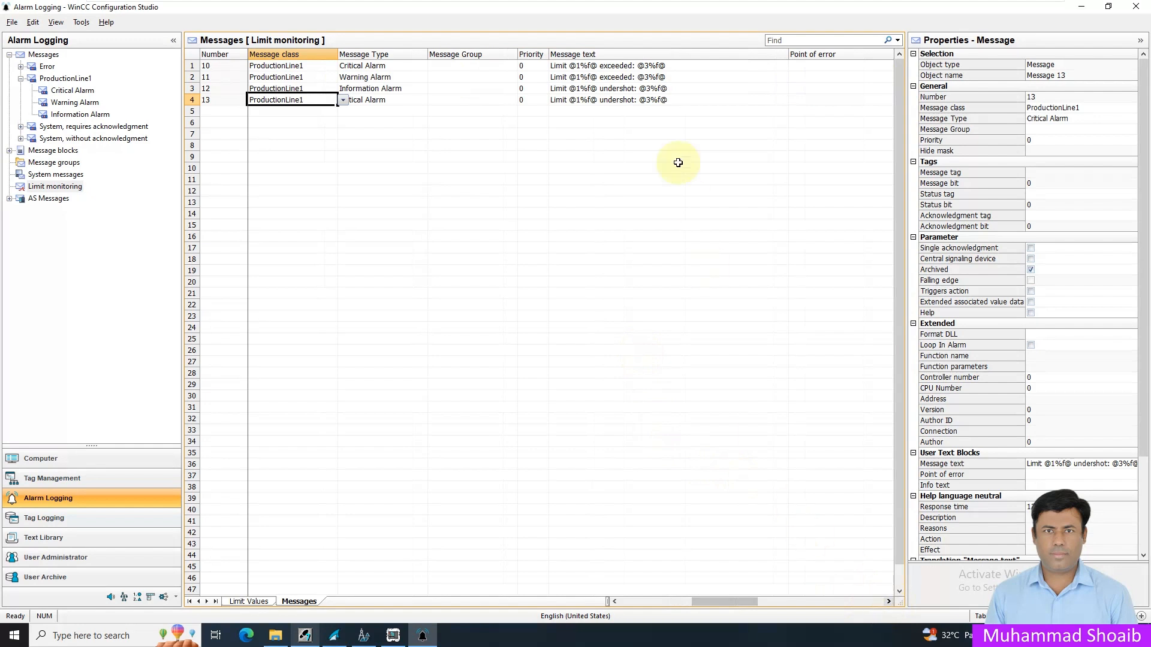
click(705, 66)
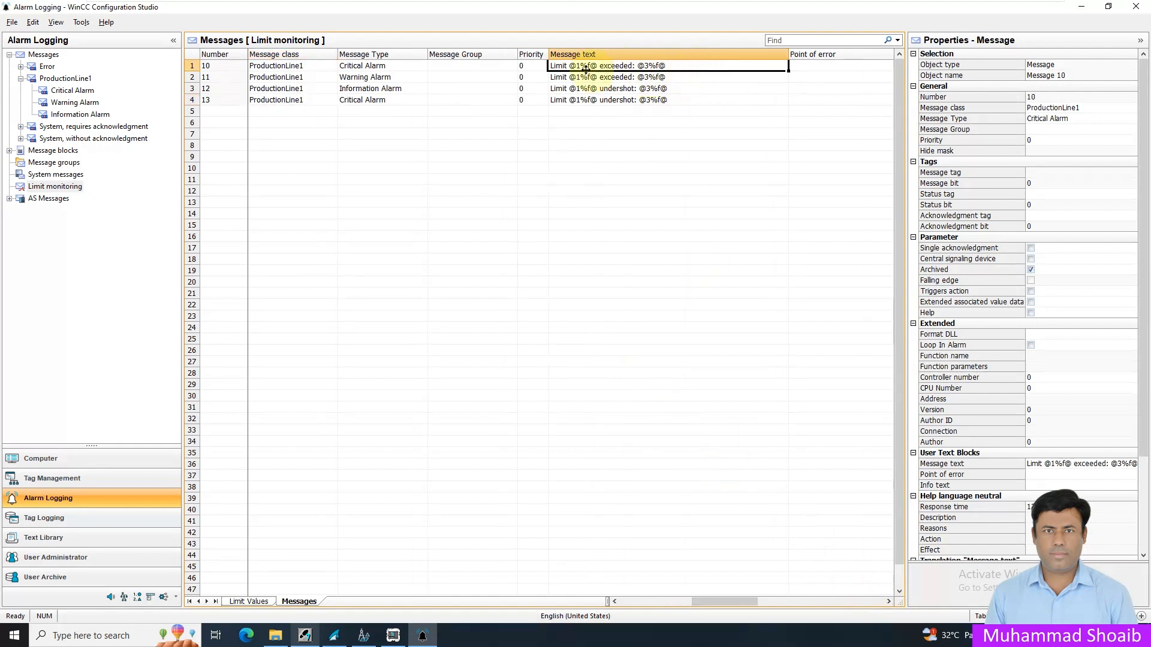
double_click(677, 66)
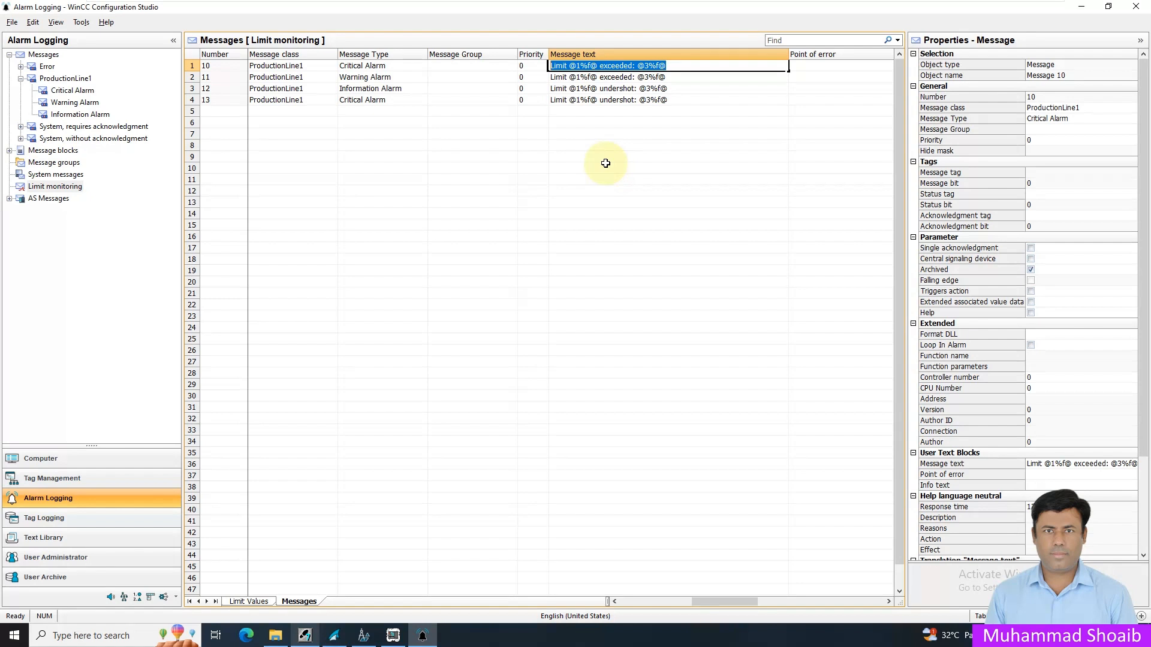
text(Tank Hi Hi Alarm Level)
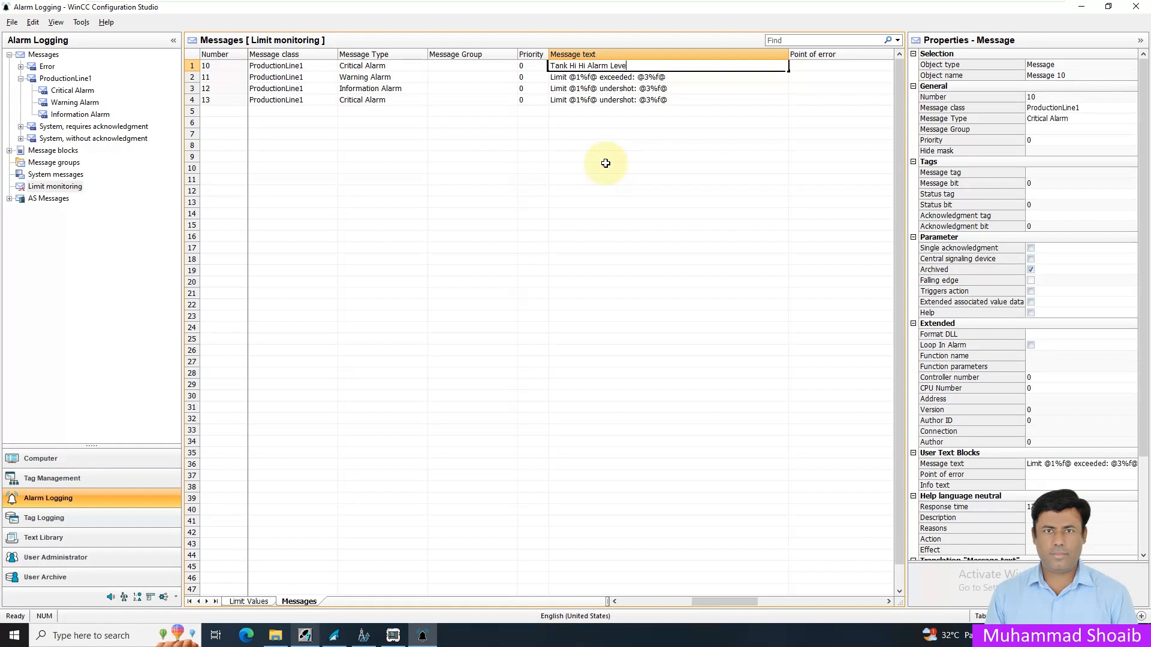
- Replace the message text of message 11 with "Tank Hi Alarm Level"
click(690, 76)
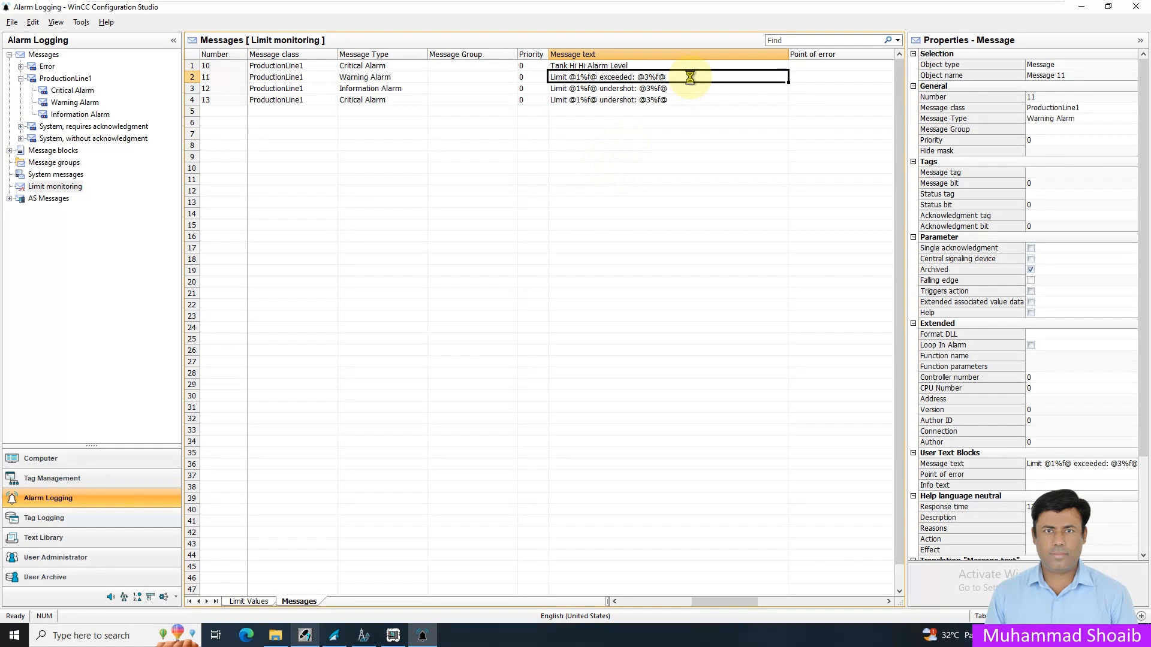
key(Delete)
text(Tank Hi Alarm Level)
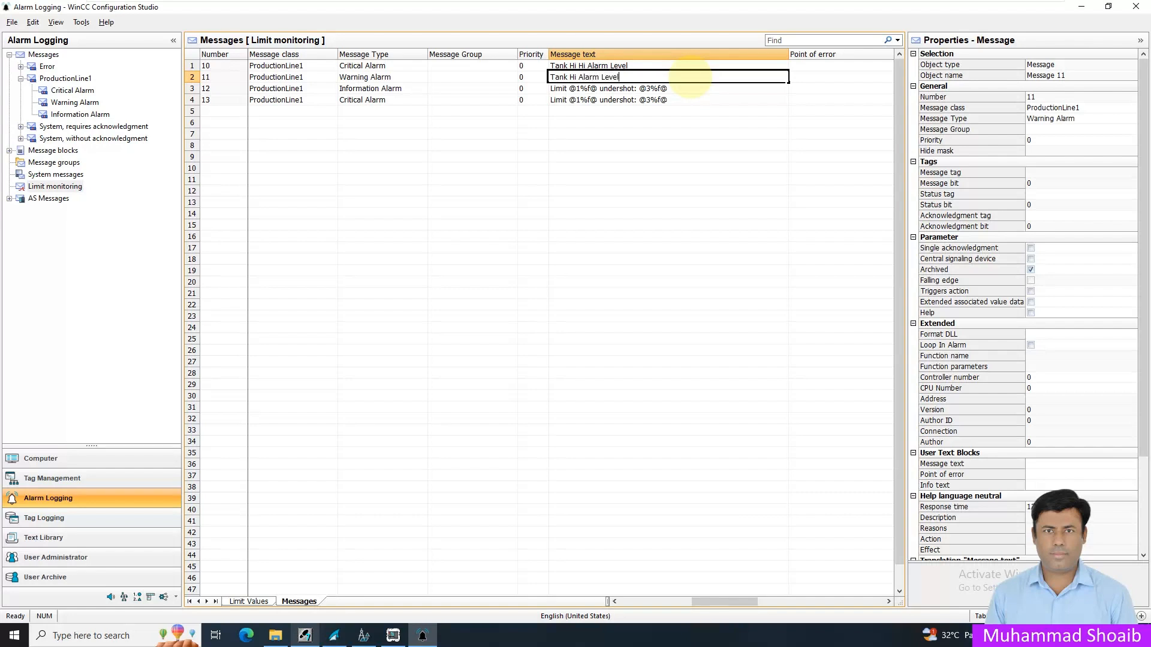
key(Return)
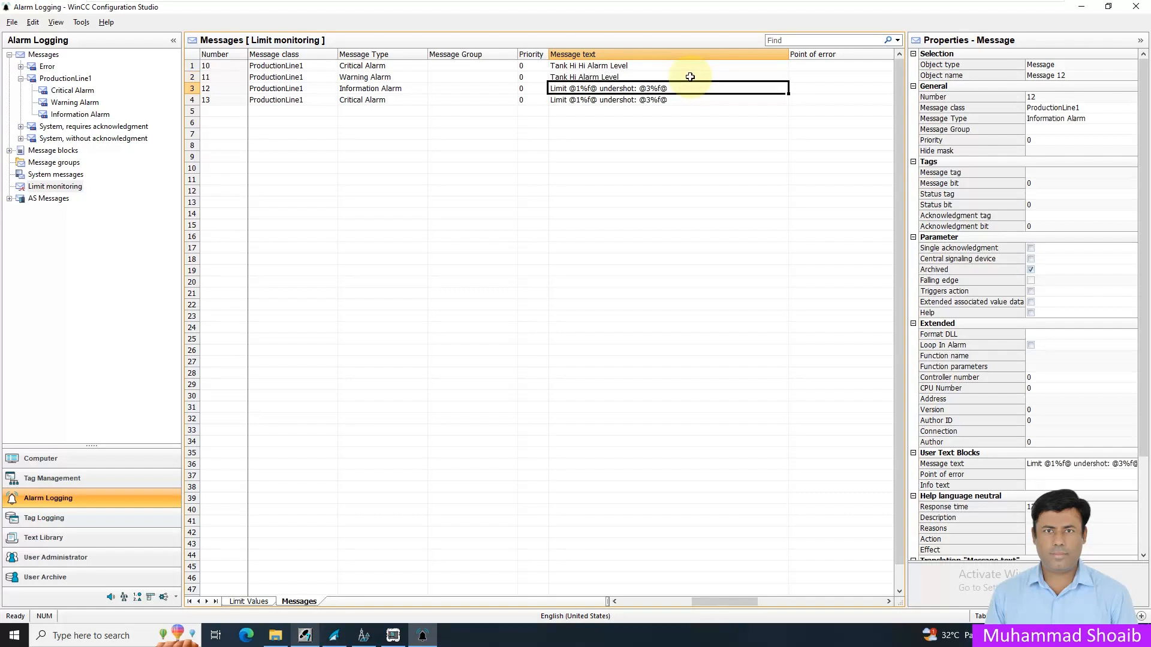
- Replace the message texts of messages 12 and 13 with "Tank Lo Alarm Level" and "Tank Lo Lo Alarm Level"
key(Delete)
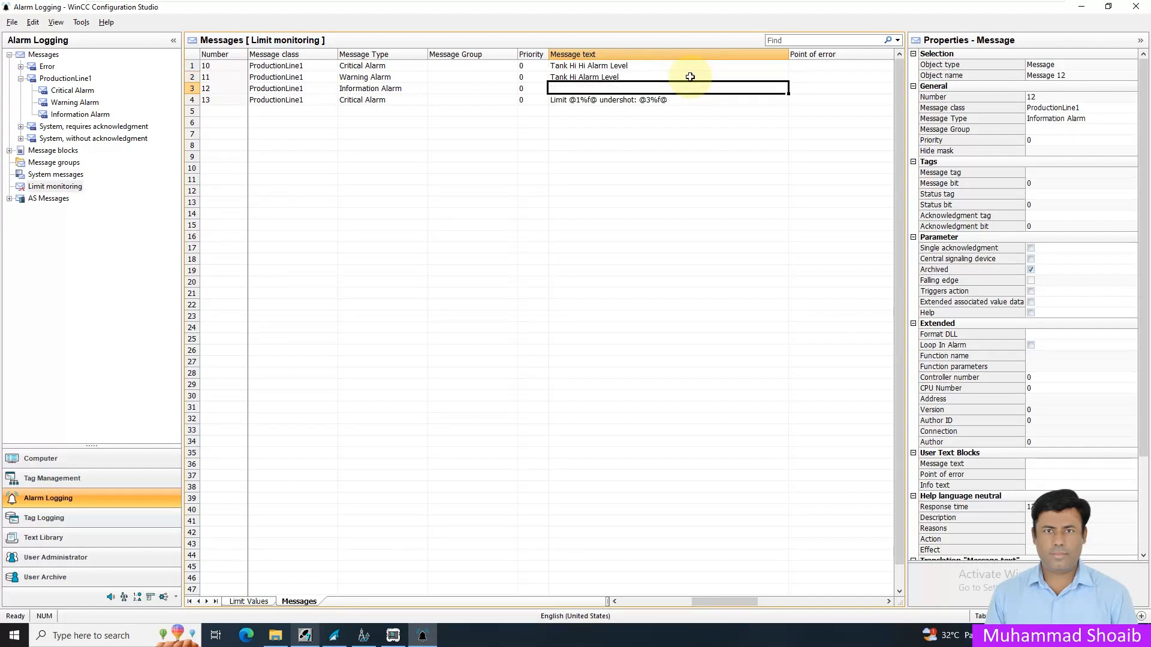
text(Tank Lo Alarm Level)
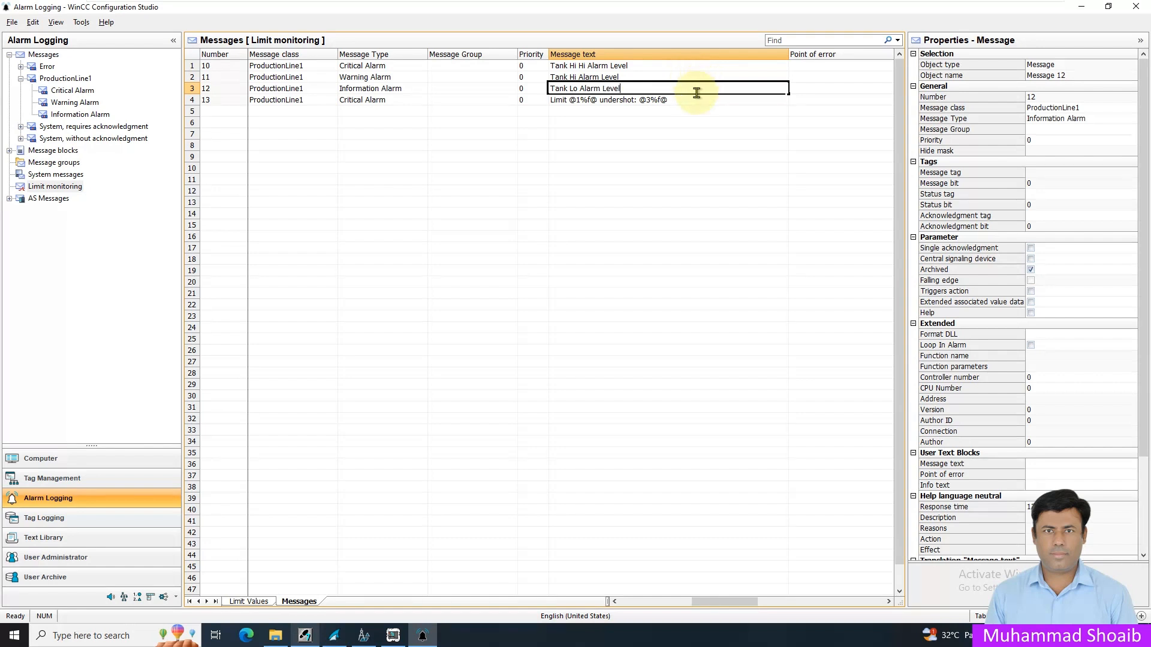
click(689, 100)
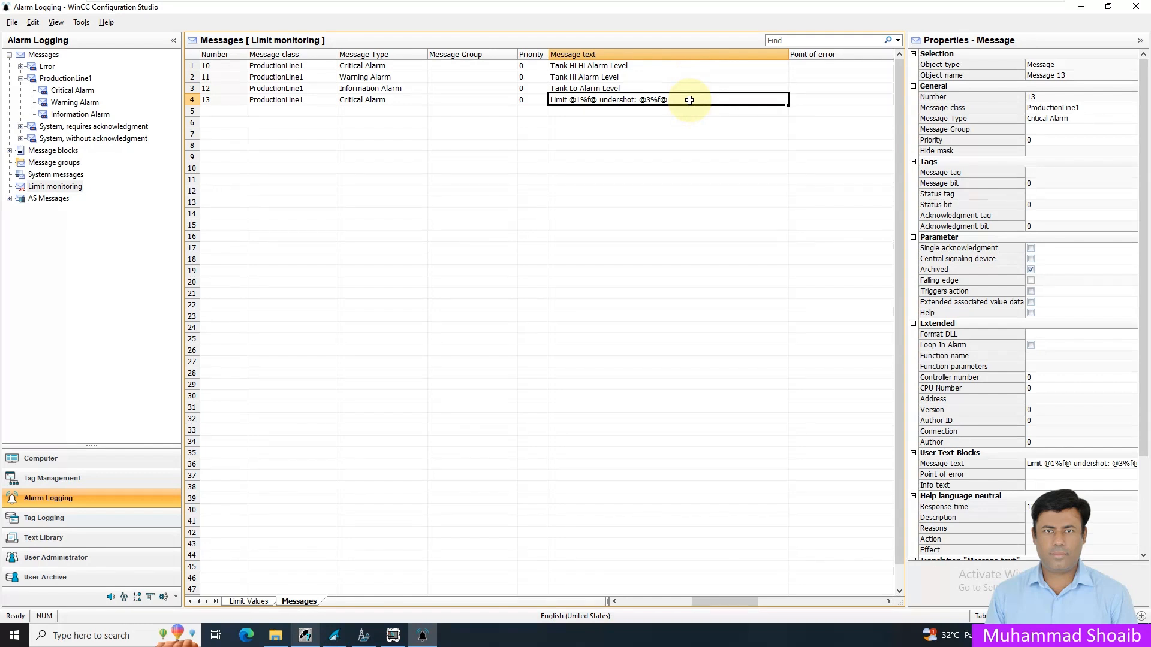
key(Delete)
text(Tank Lo Lo Alarm Level)
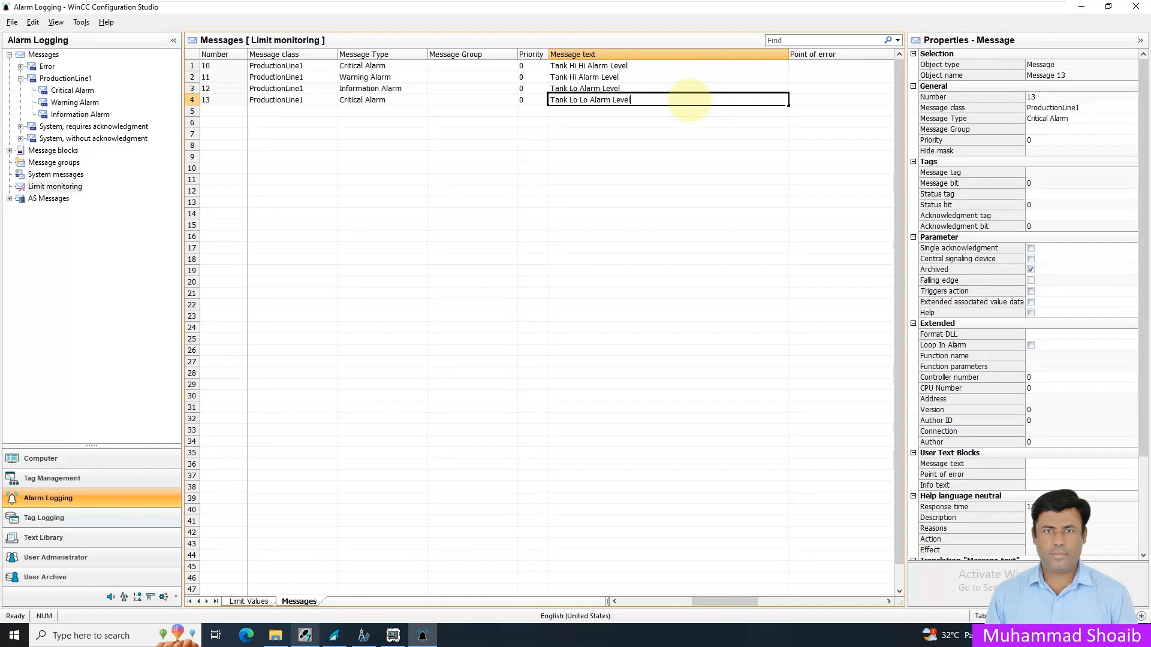
key(Return)
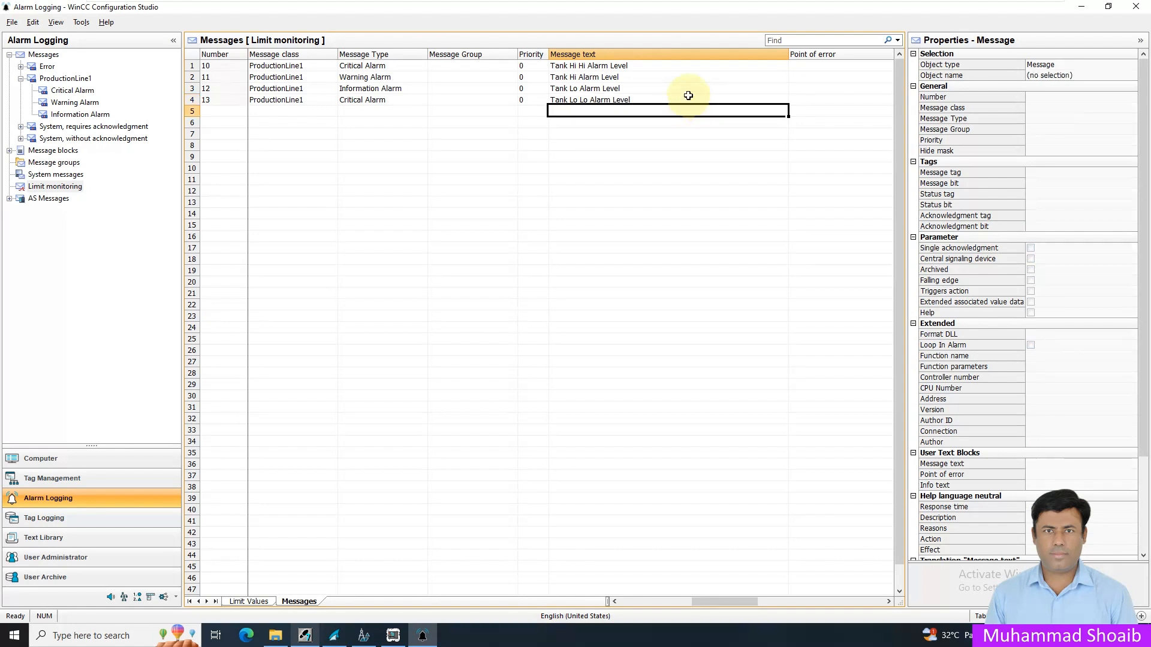
- Set the point of error to "Production Line1" for limit monitoring messages 10 through 13
click(889, 602)
click(889, 602)
click(889, 602)
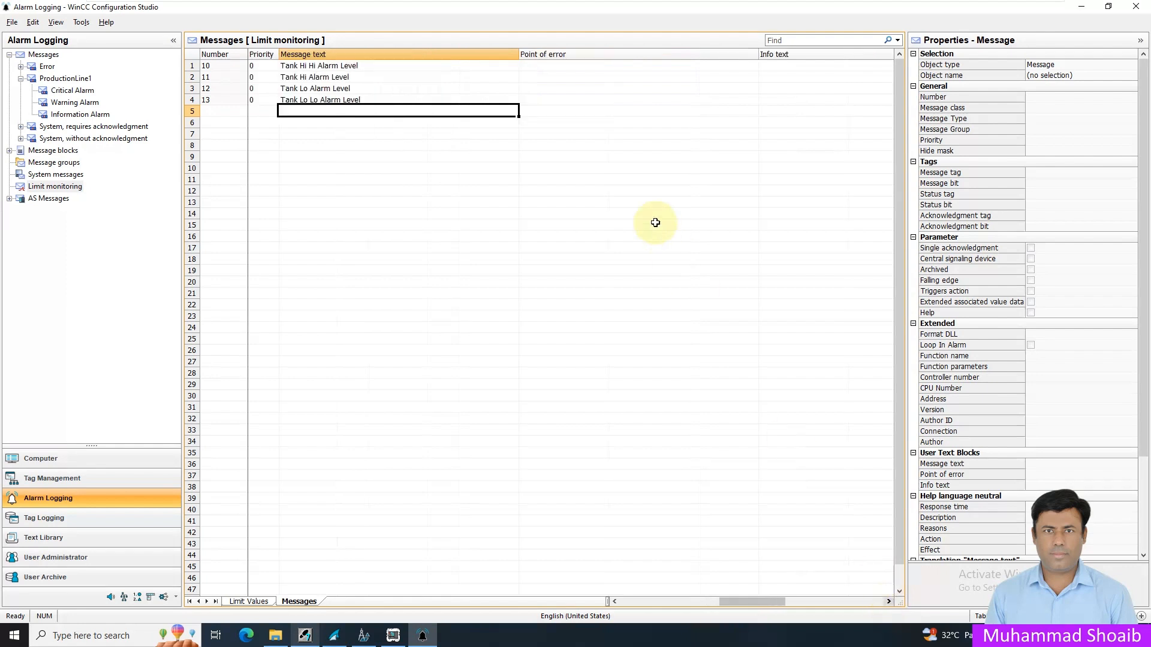
click(541, 67)
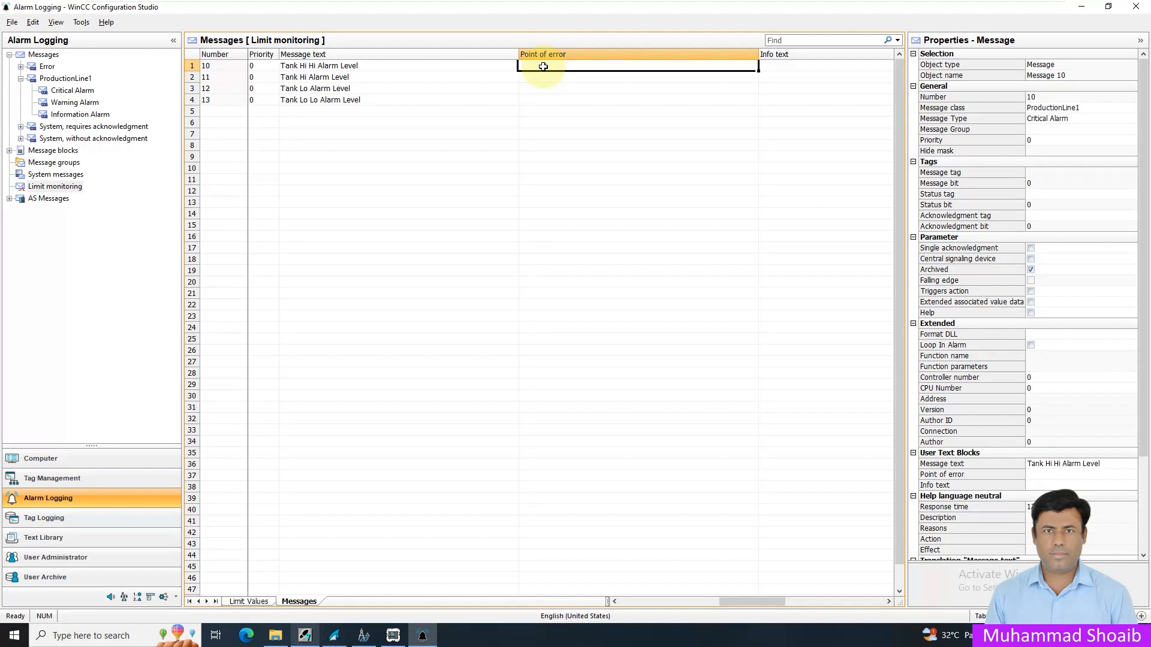
text(P)
text(roduction Line1)
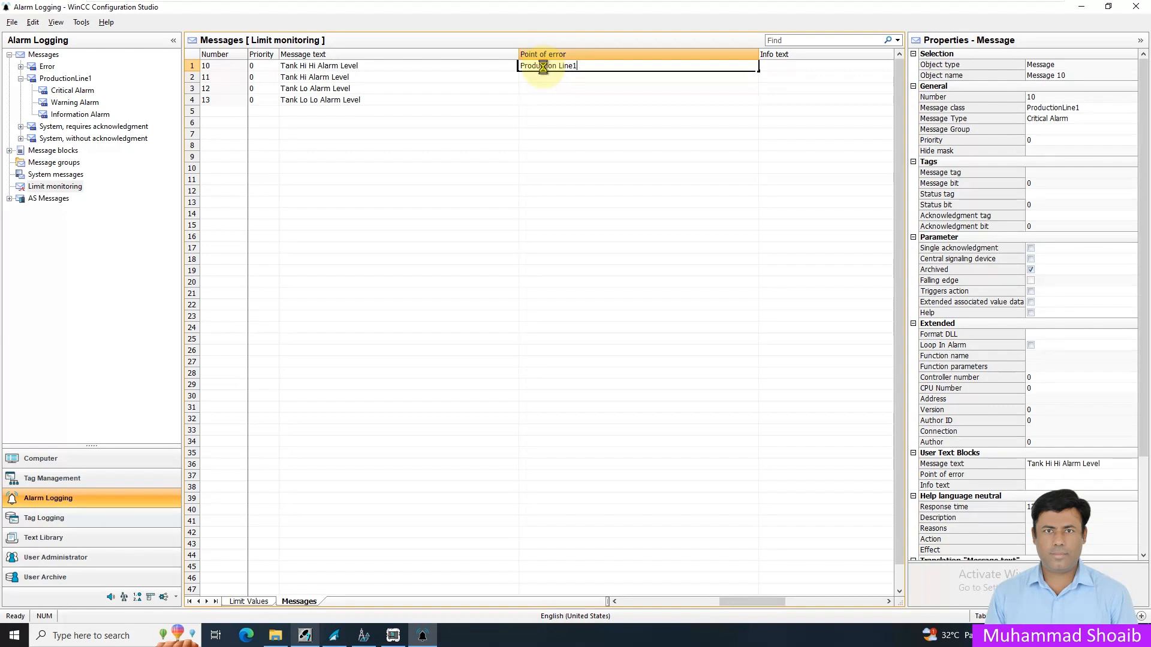
key(Return)
click(729, 64)
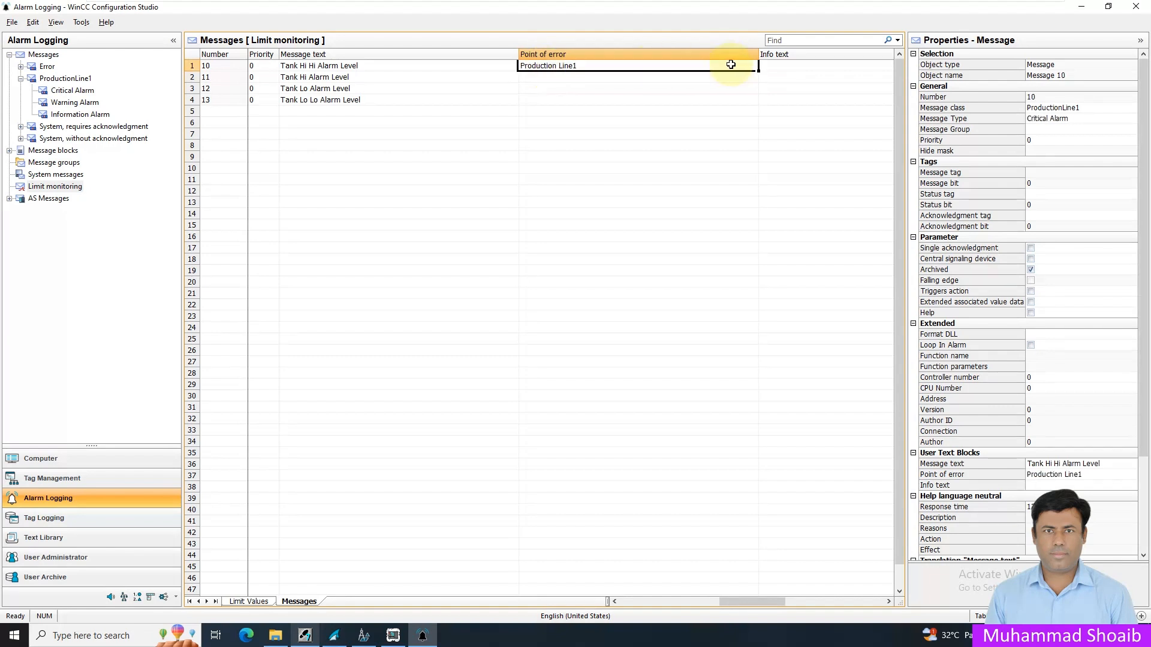
drag(758, 70, 757, 107)
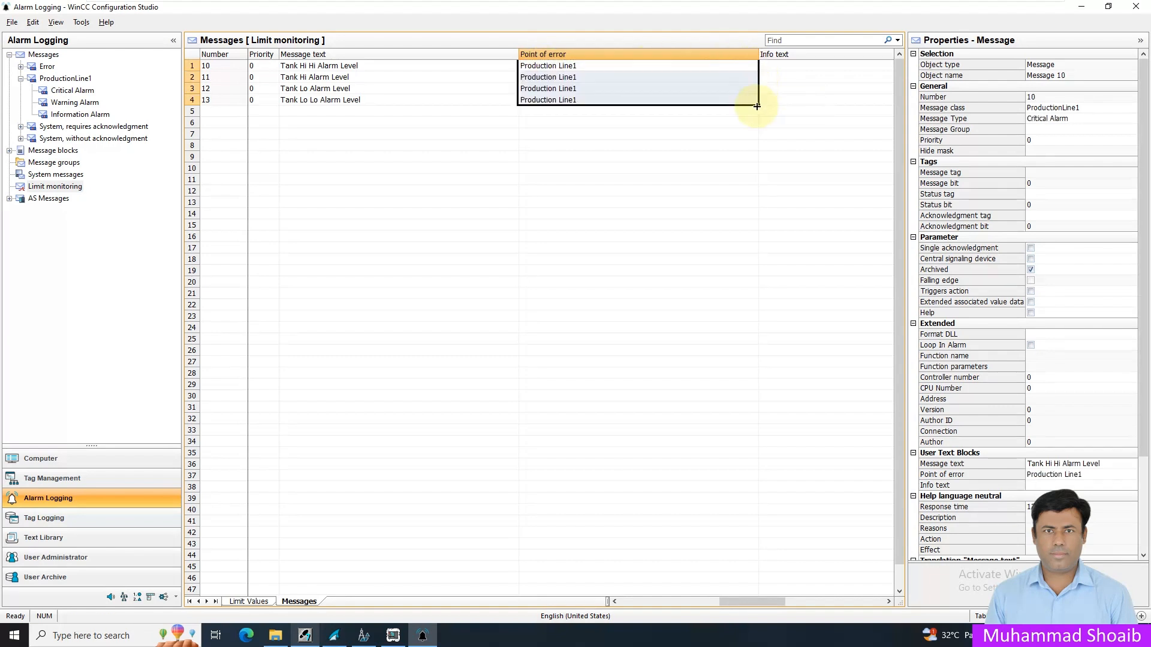
- Copy message 10's message text "Tank Hi Hi Alarm Level" into its info text
click(888, 601)
click(888, 602)
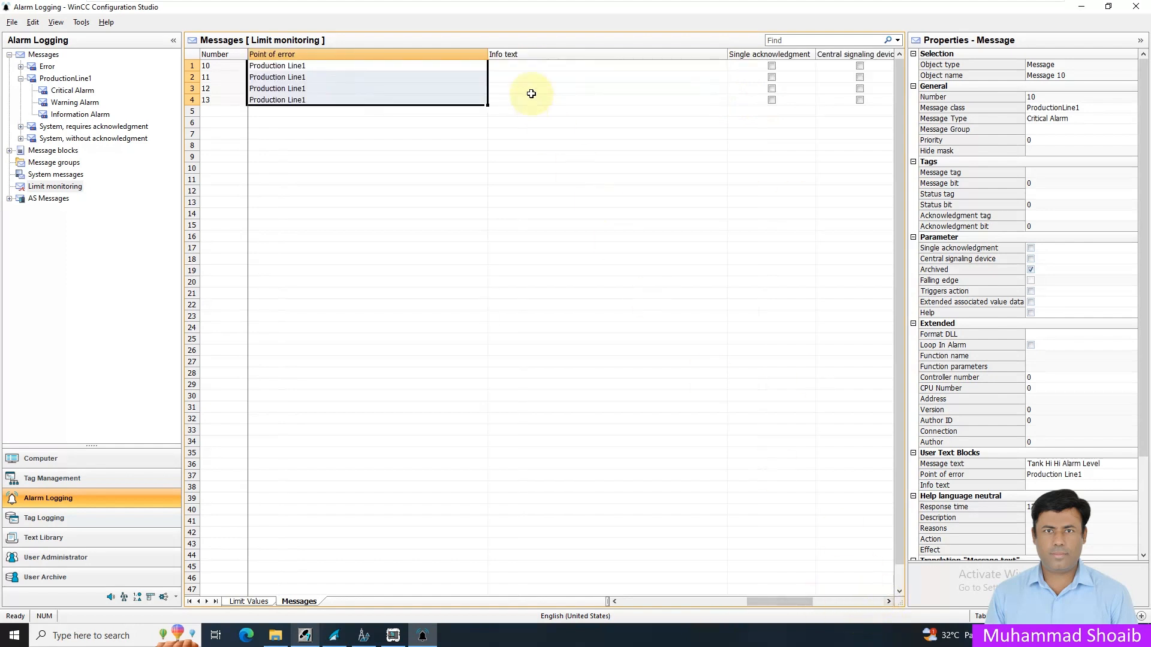
click(525, 68)
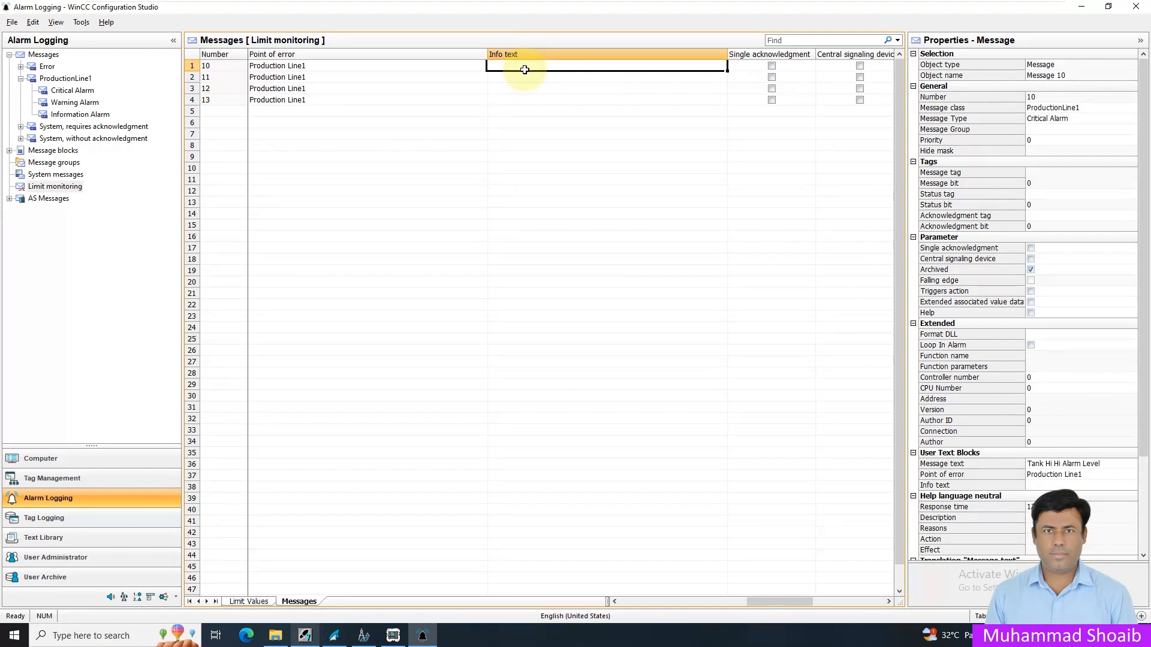
click(1109, 465)
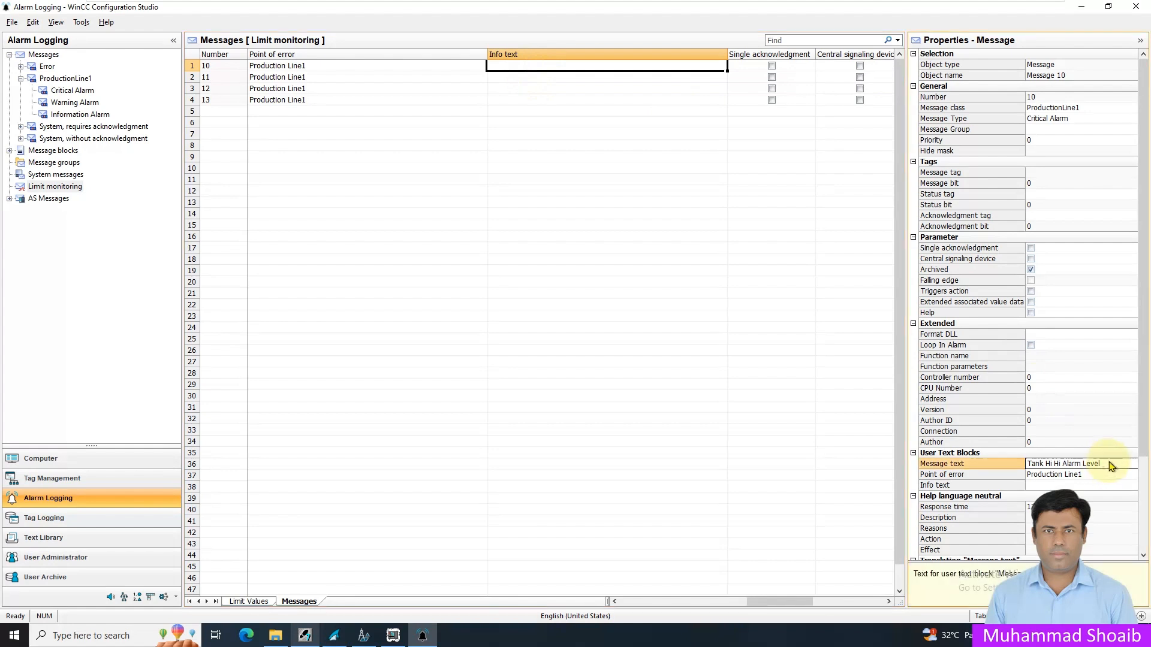
drag(1110, 462, 1008, 453)
key(ctrl+c)
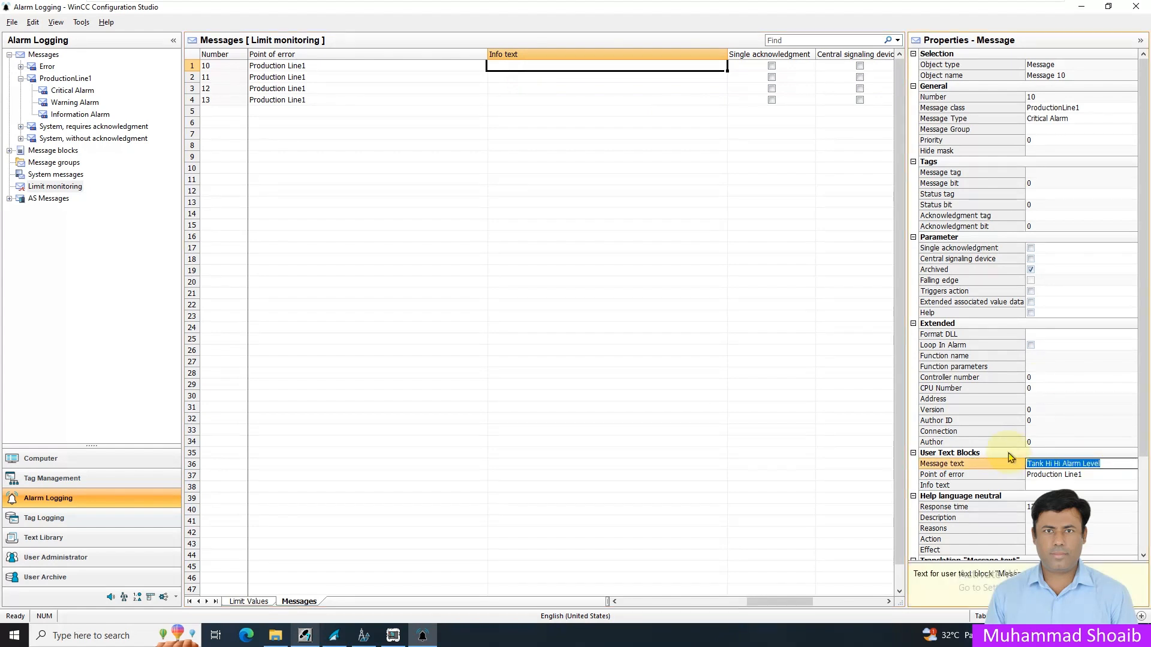
click(1048, 486)
key(ctrl+v)
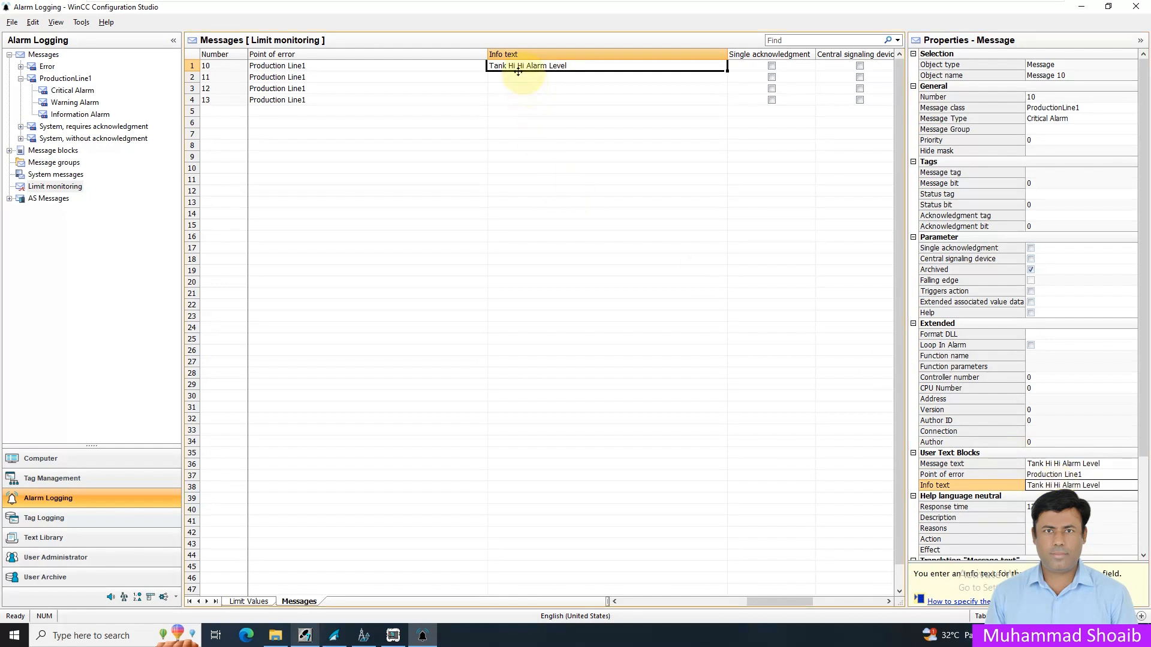
- Copy the message texts of messages 11, 12 and 13 into their info texts
click(615, 601)
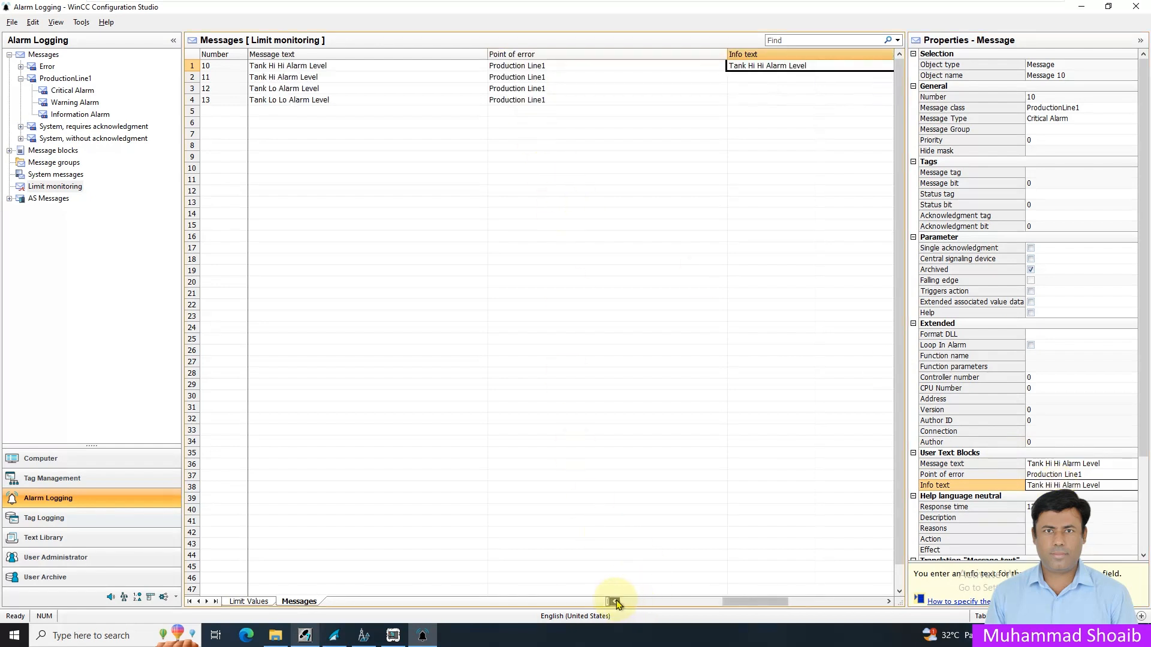
drag(431, 78, 432, 100)
key(ctrl+c)
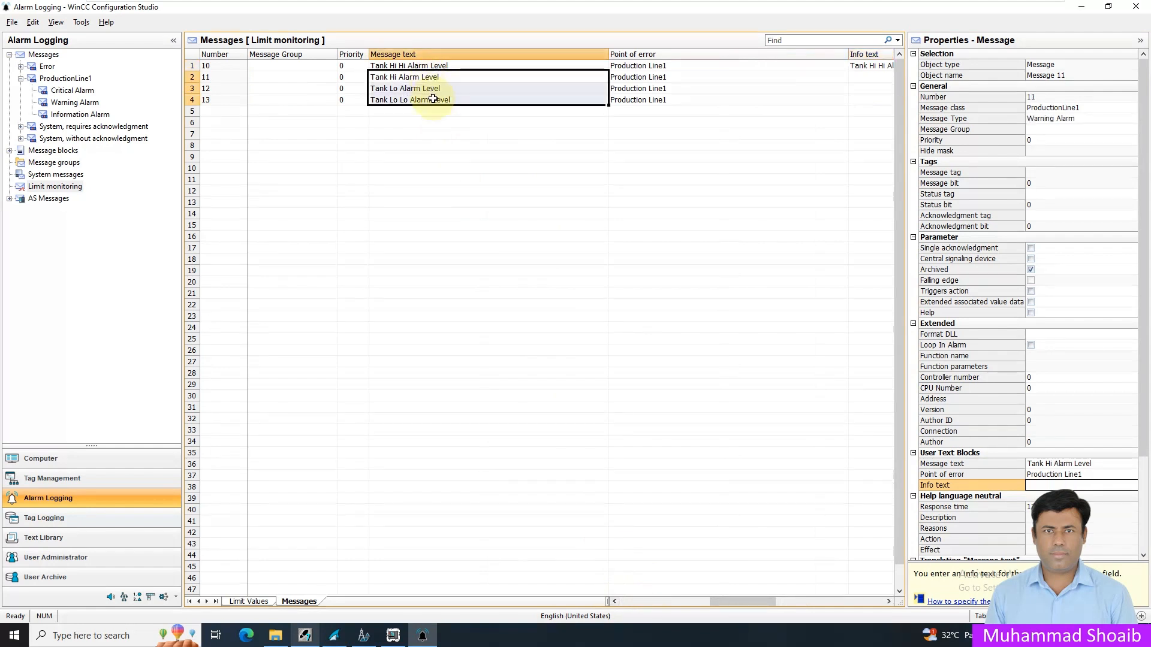
click(889, 602)
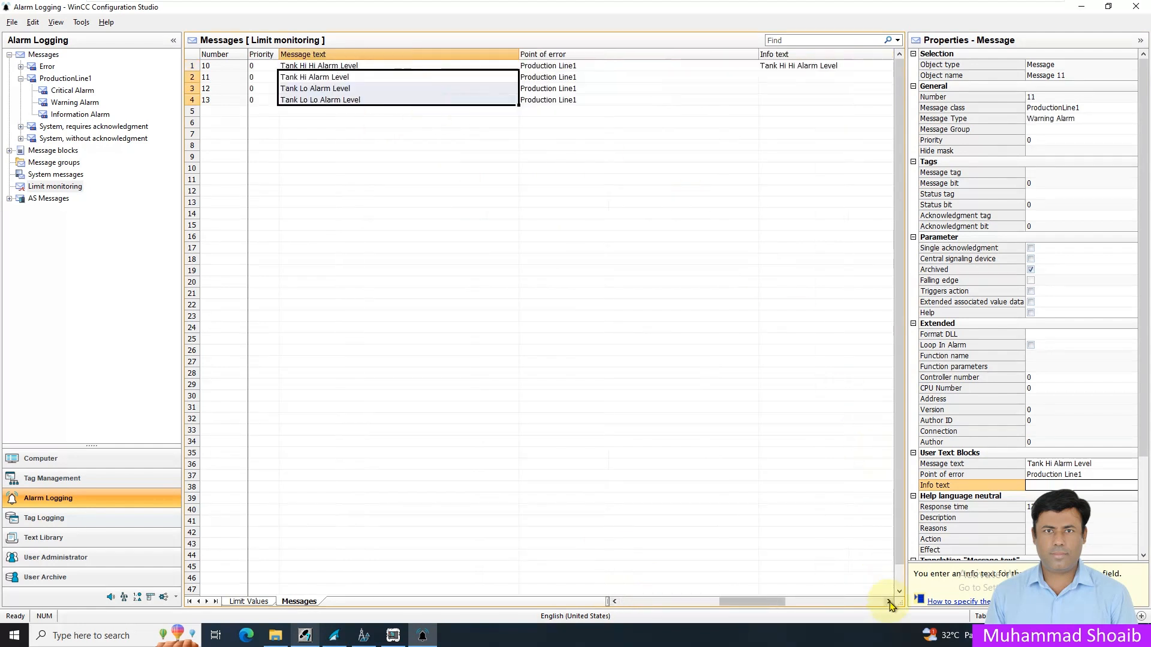
click(889, 601)
click(743, 77)
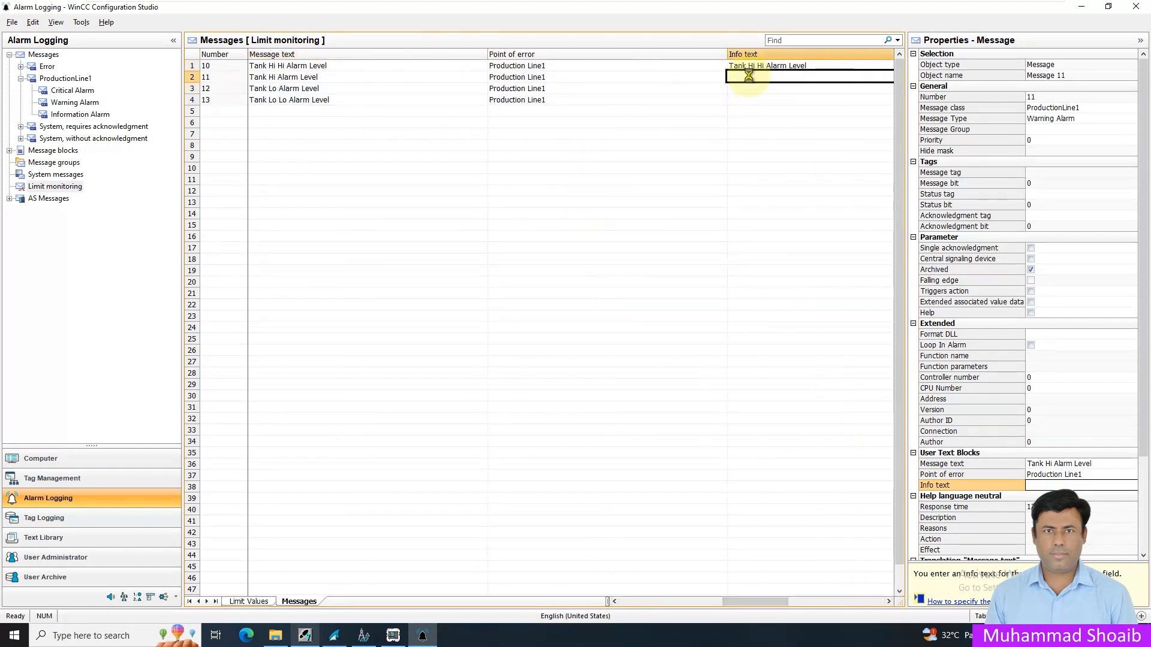
key(ctrl+v)
click(765, 166)
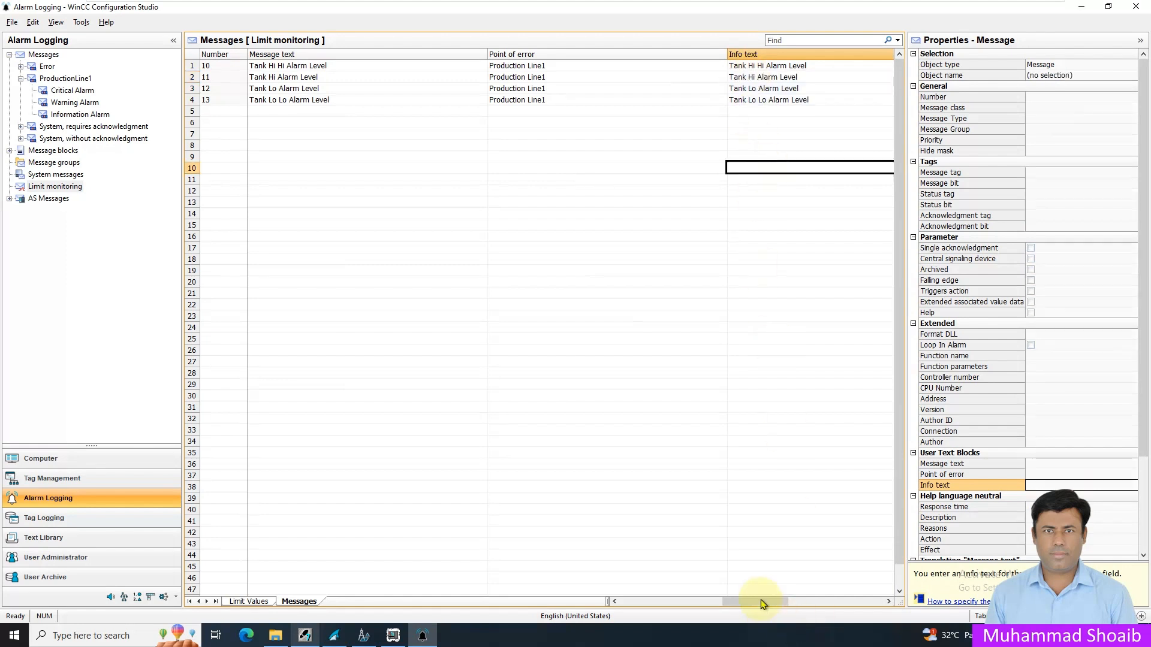
- Review the Level tag's limit values and close the alarm configuration editor
drag(763, 601, 650, 598)
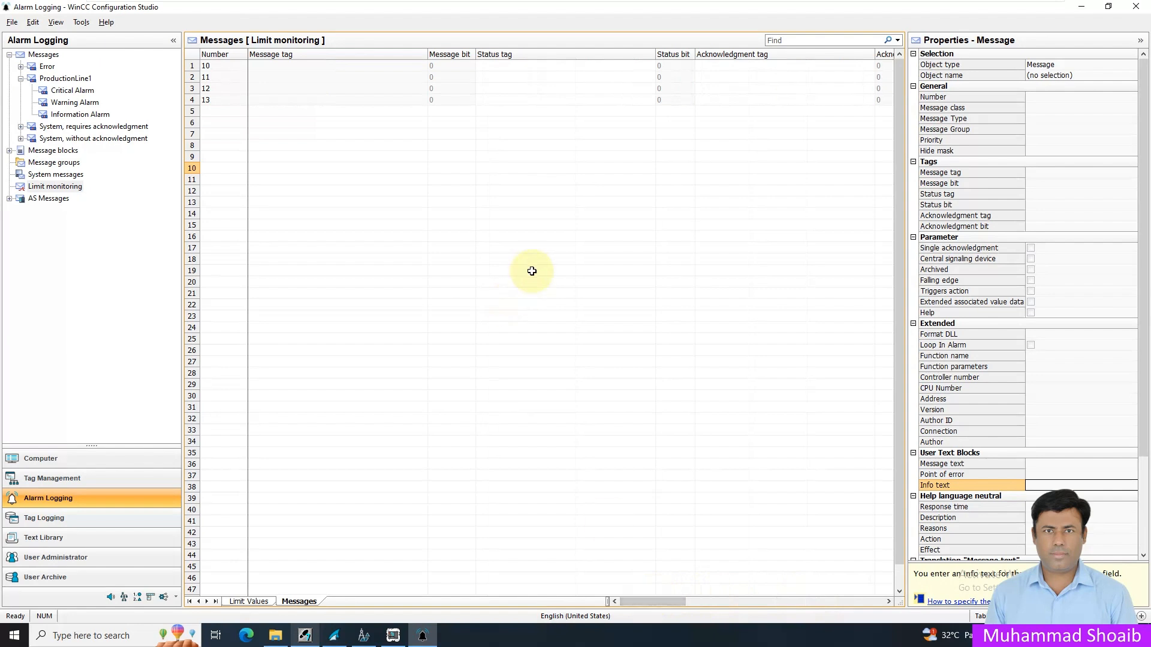
click(240, 601)
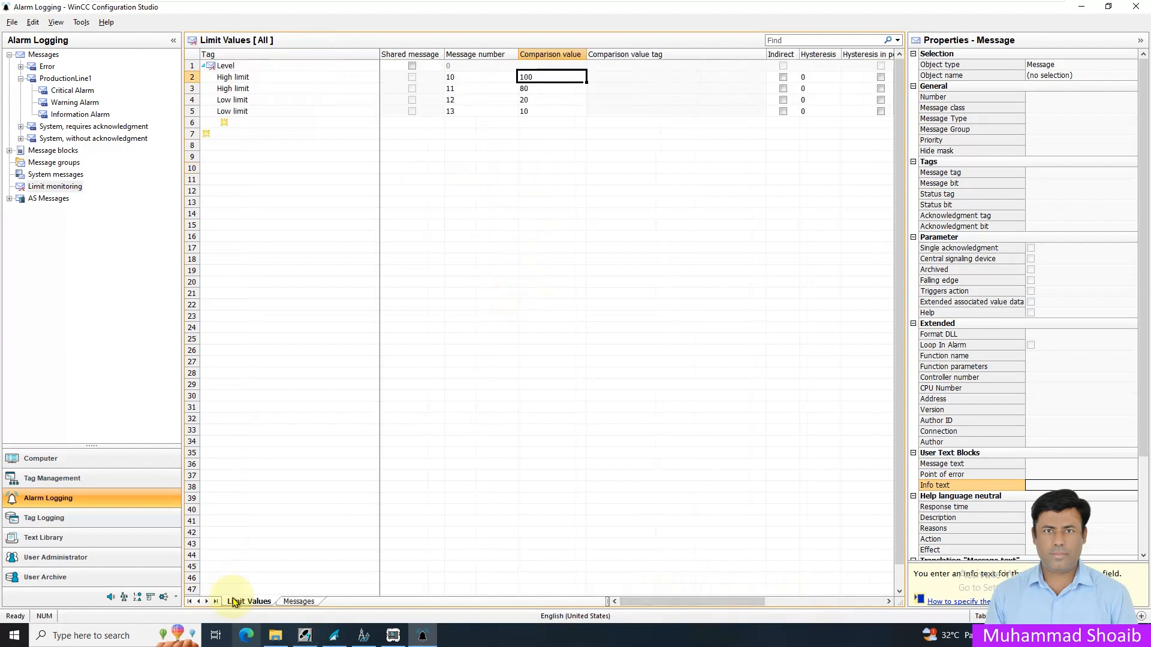
click(452, 281)
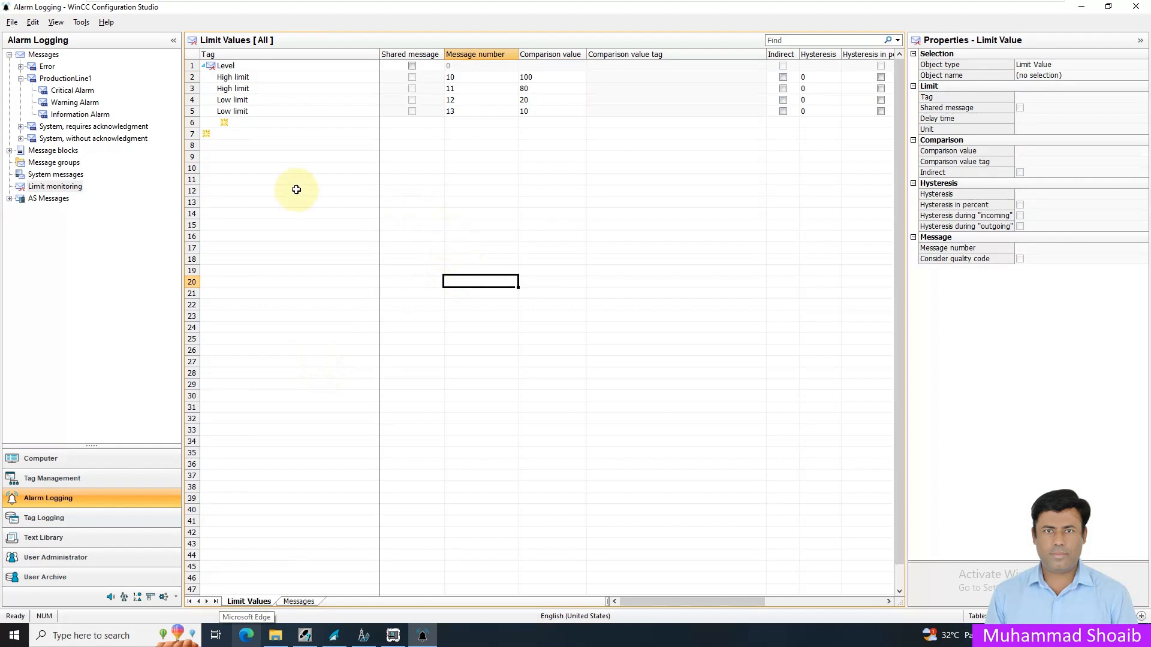
click(1141, 11)
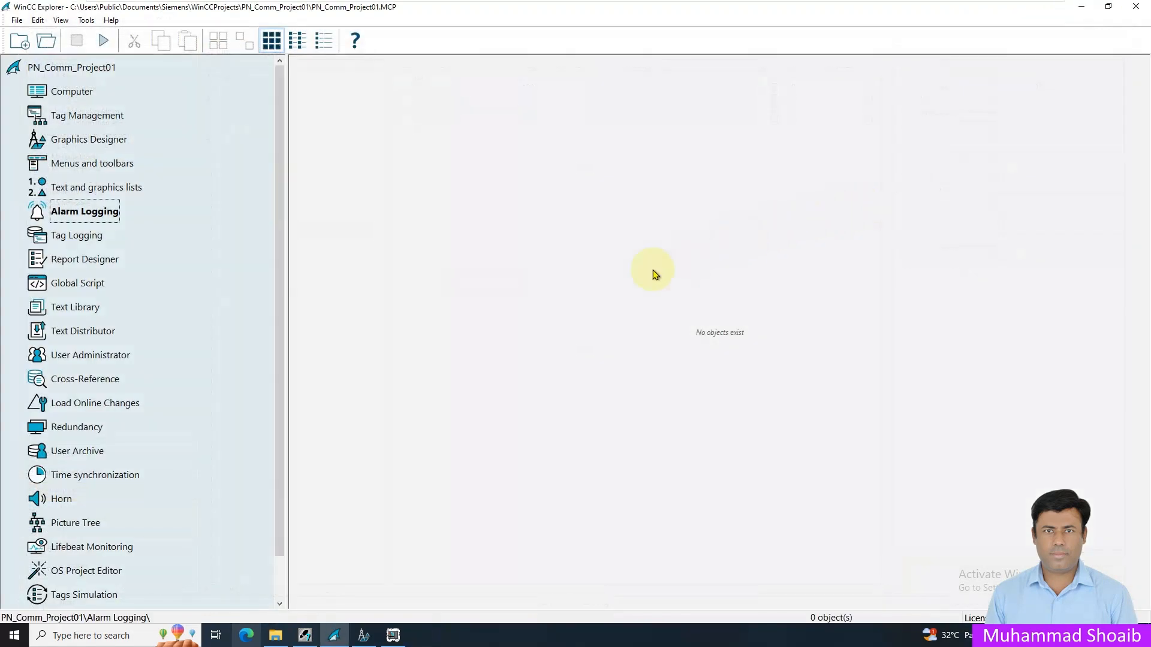
- Switch to Graphics Designer, bring up AlarmsScreen.pdl and show the available ActiveX controls
key(alt+Tab)
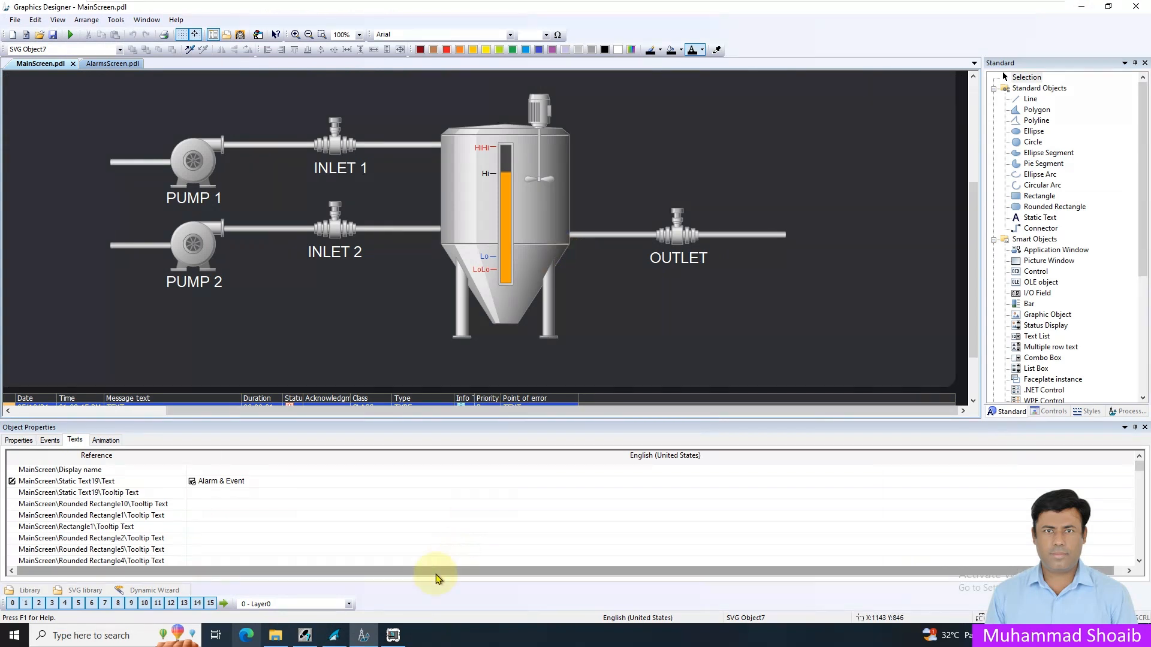
click(111, 64)
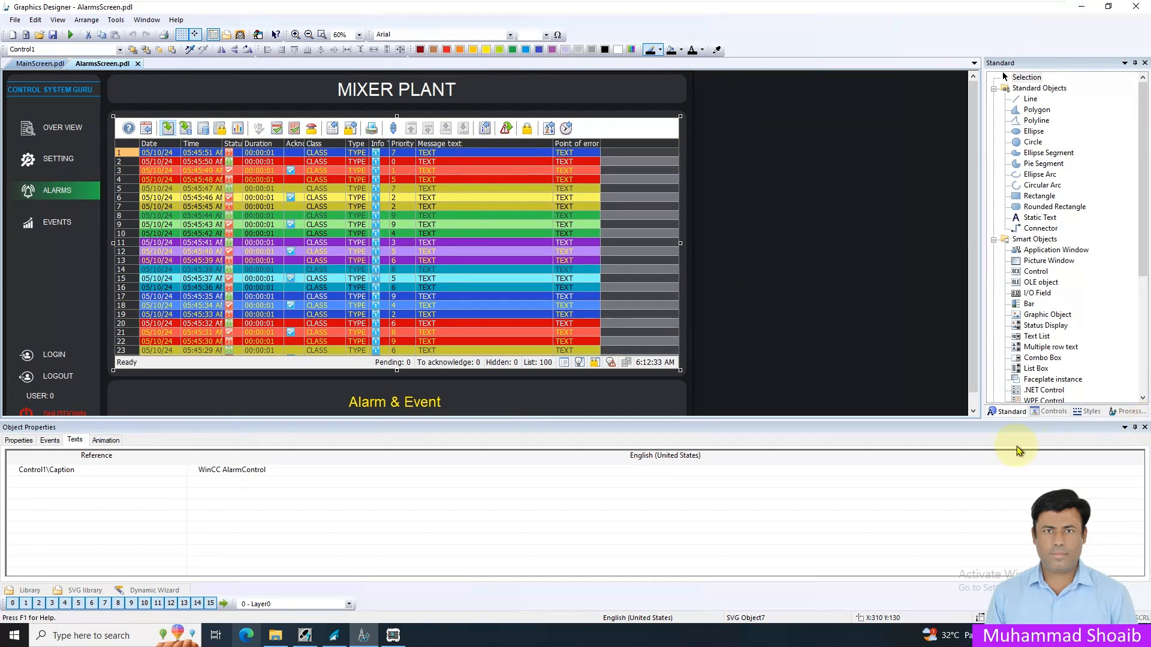
click(1051, 412)
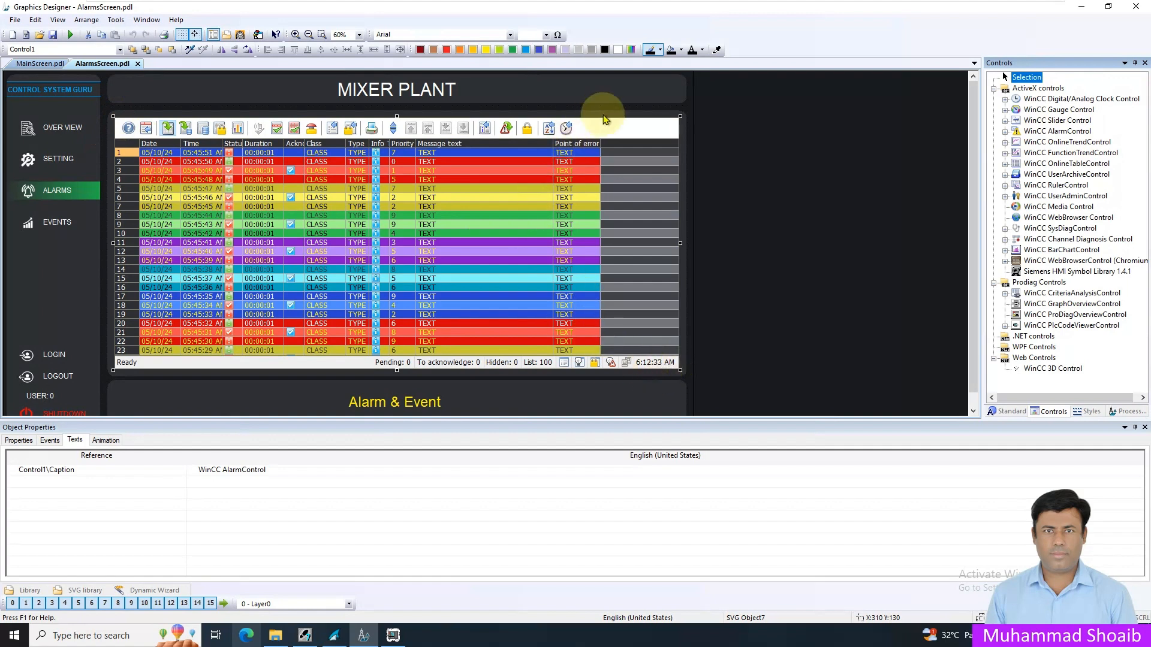
- Examine the alarm control's general, effects, message block and message list settings in its configuration dialog, leaving without changes
click(597, 182)
right_click(597, 182)
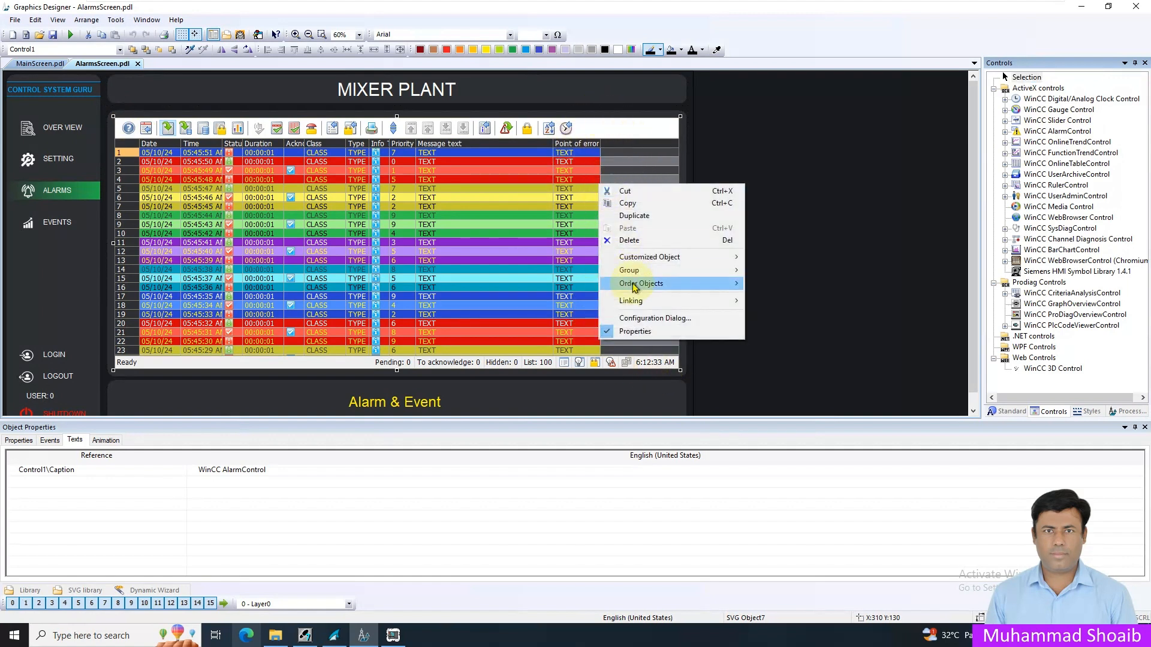
click(641, 315)
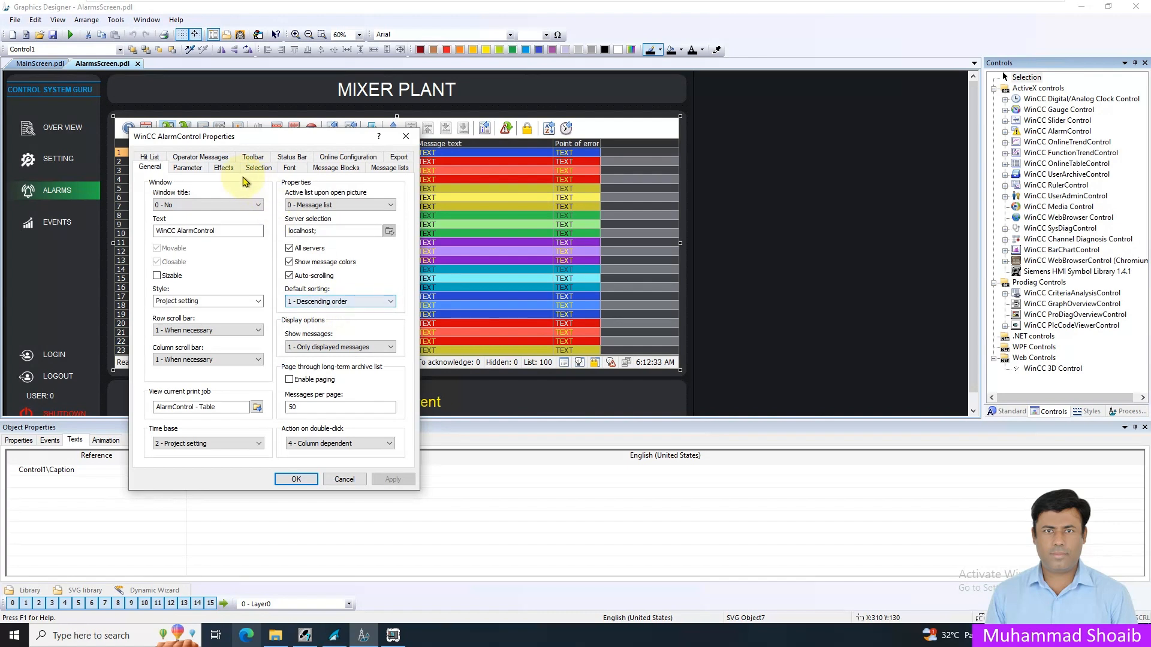
click(224, 167)
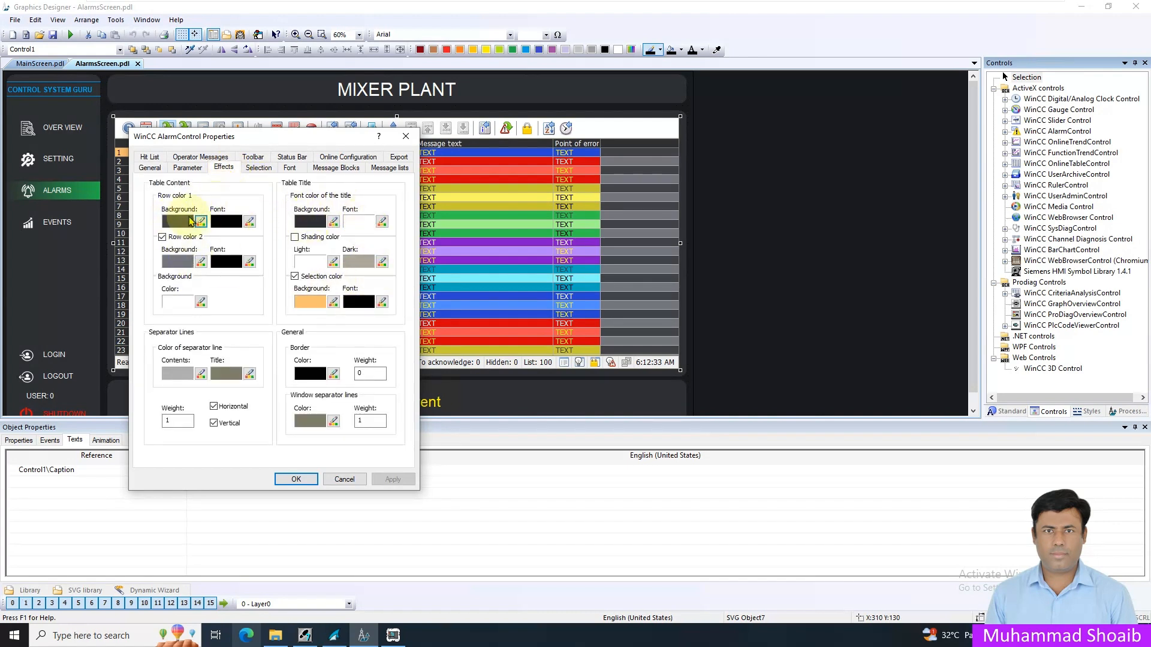
click(337, 169)
click(388, 168)
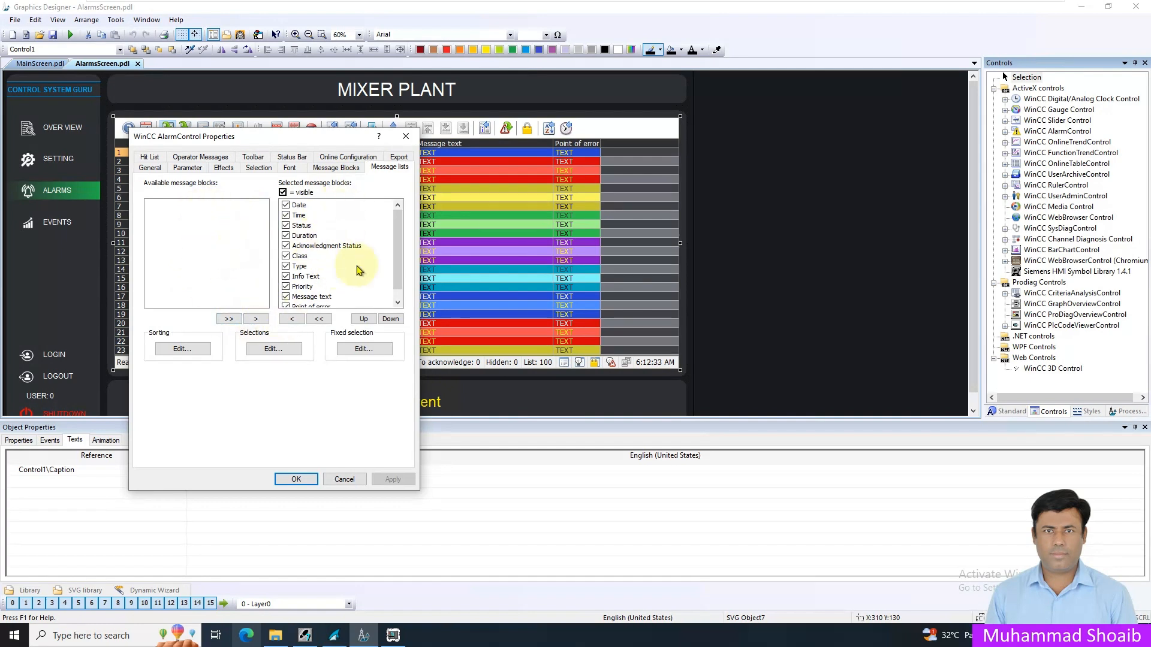
click(341, 479)
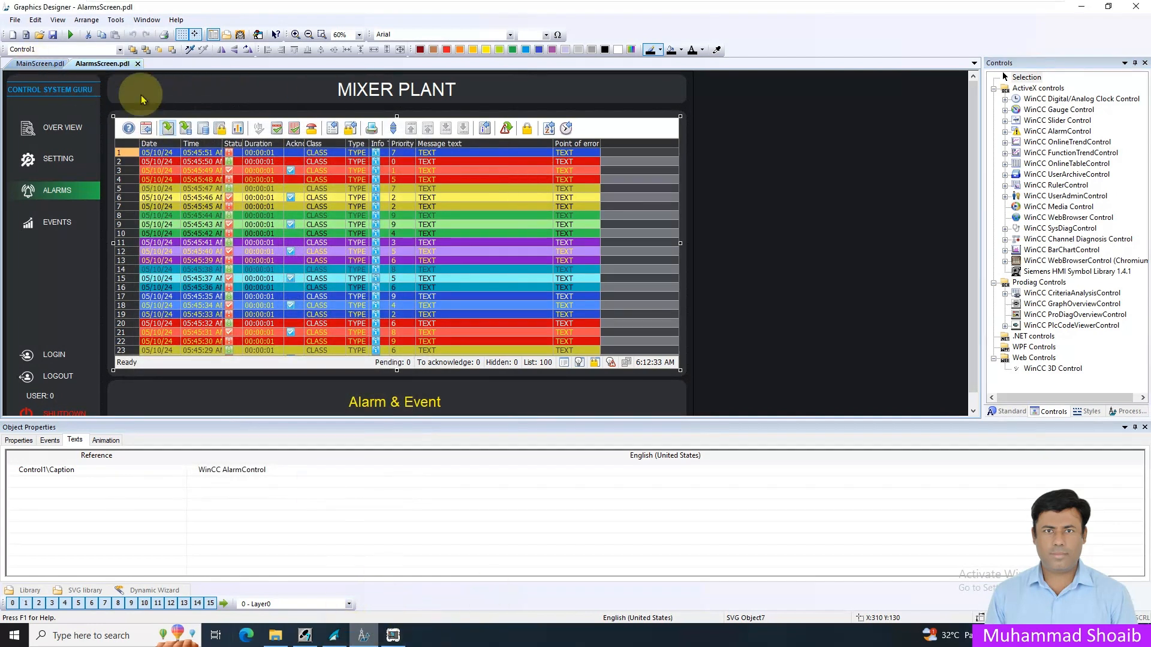
- Save AlarmsScreen.pdl and start the project's runtime from WinCC Explorer
click(53, 34)
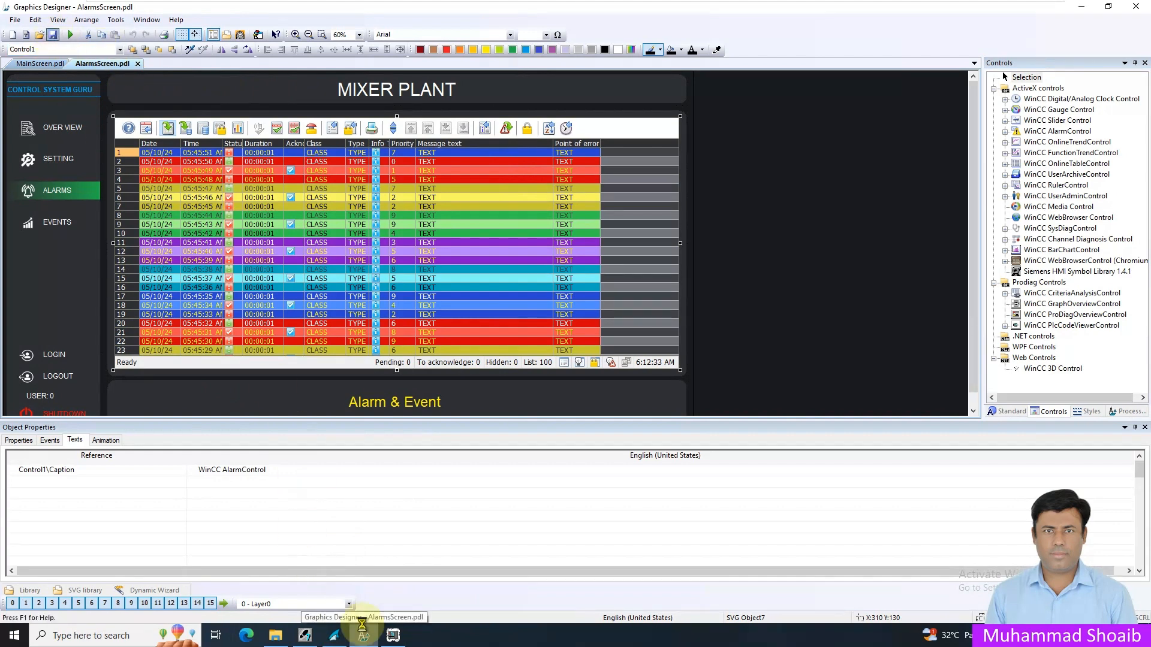
click(334, 635)
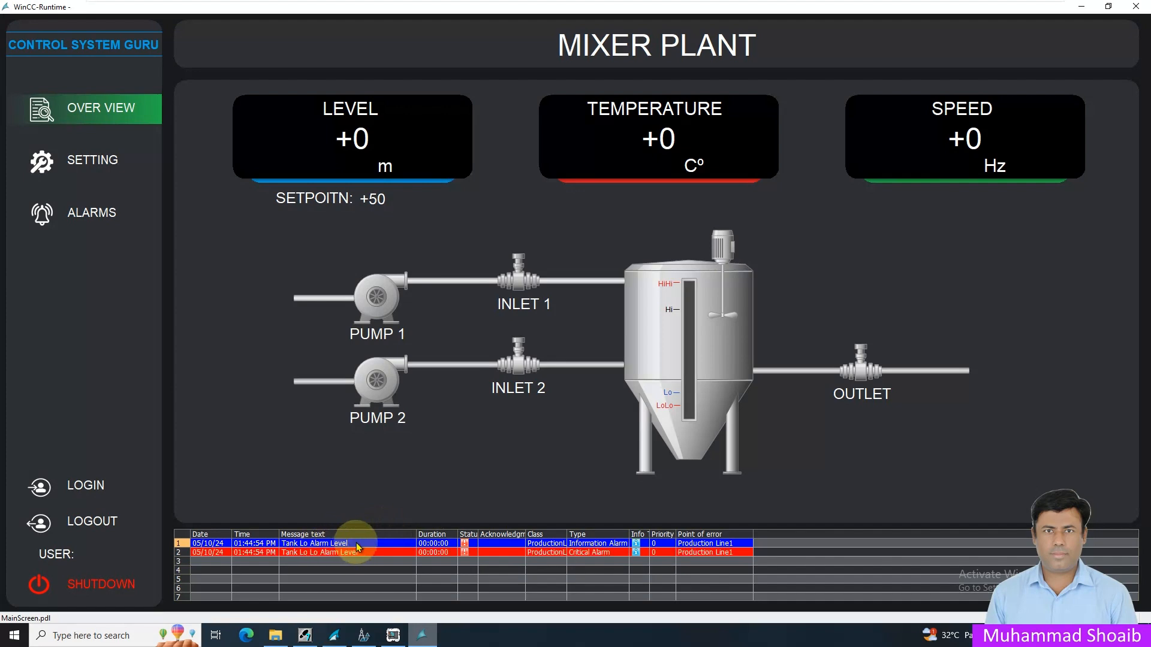
- Bring up S7-PLCSIM to check the simulated CPU and its input bits, and minimise it again
click(393, 636)
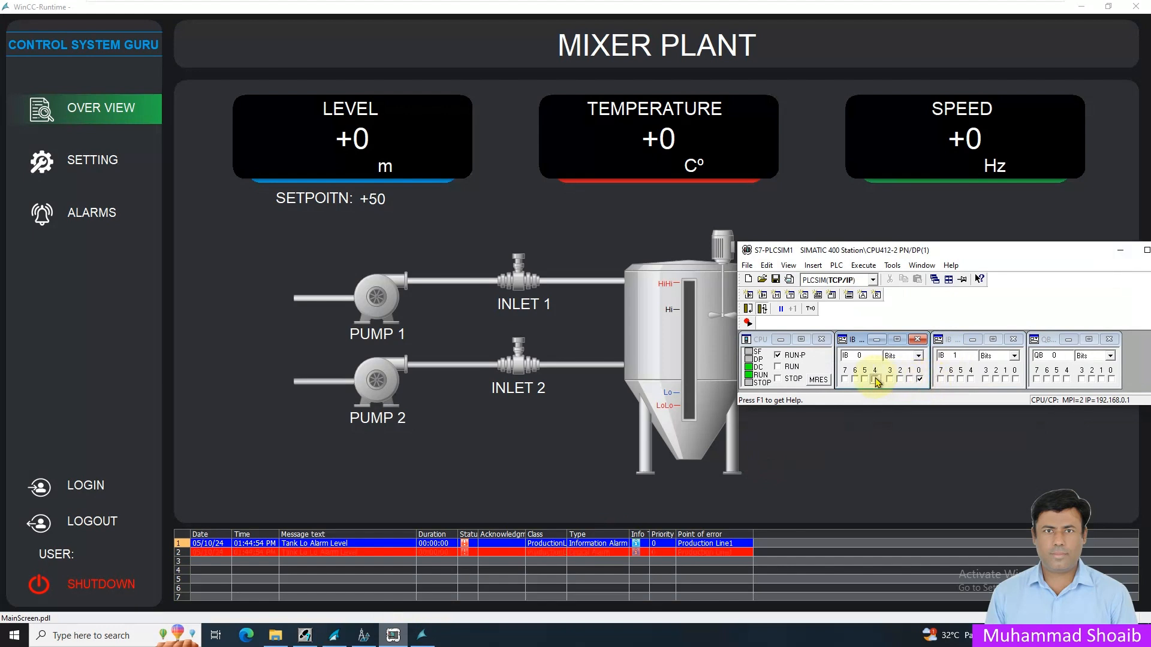
click(1119, 250)
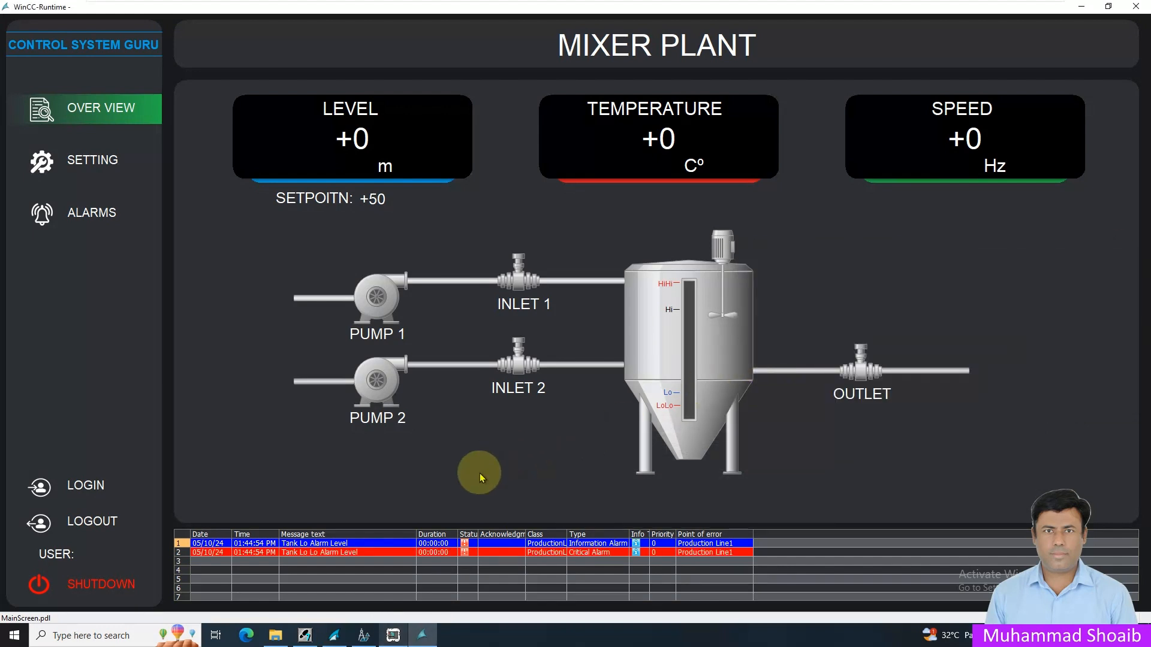